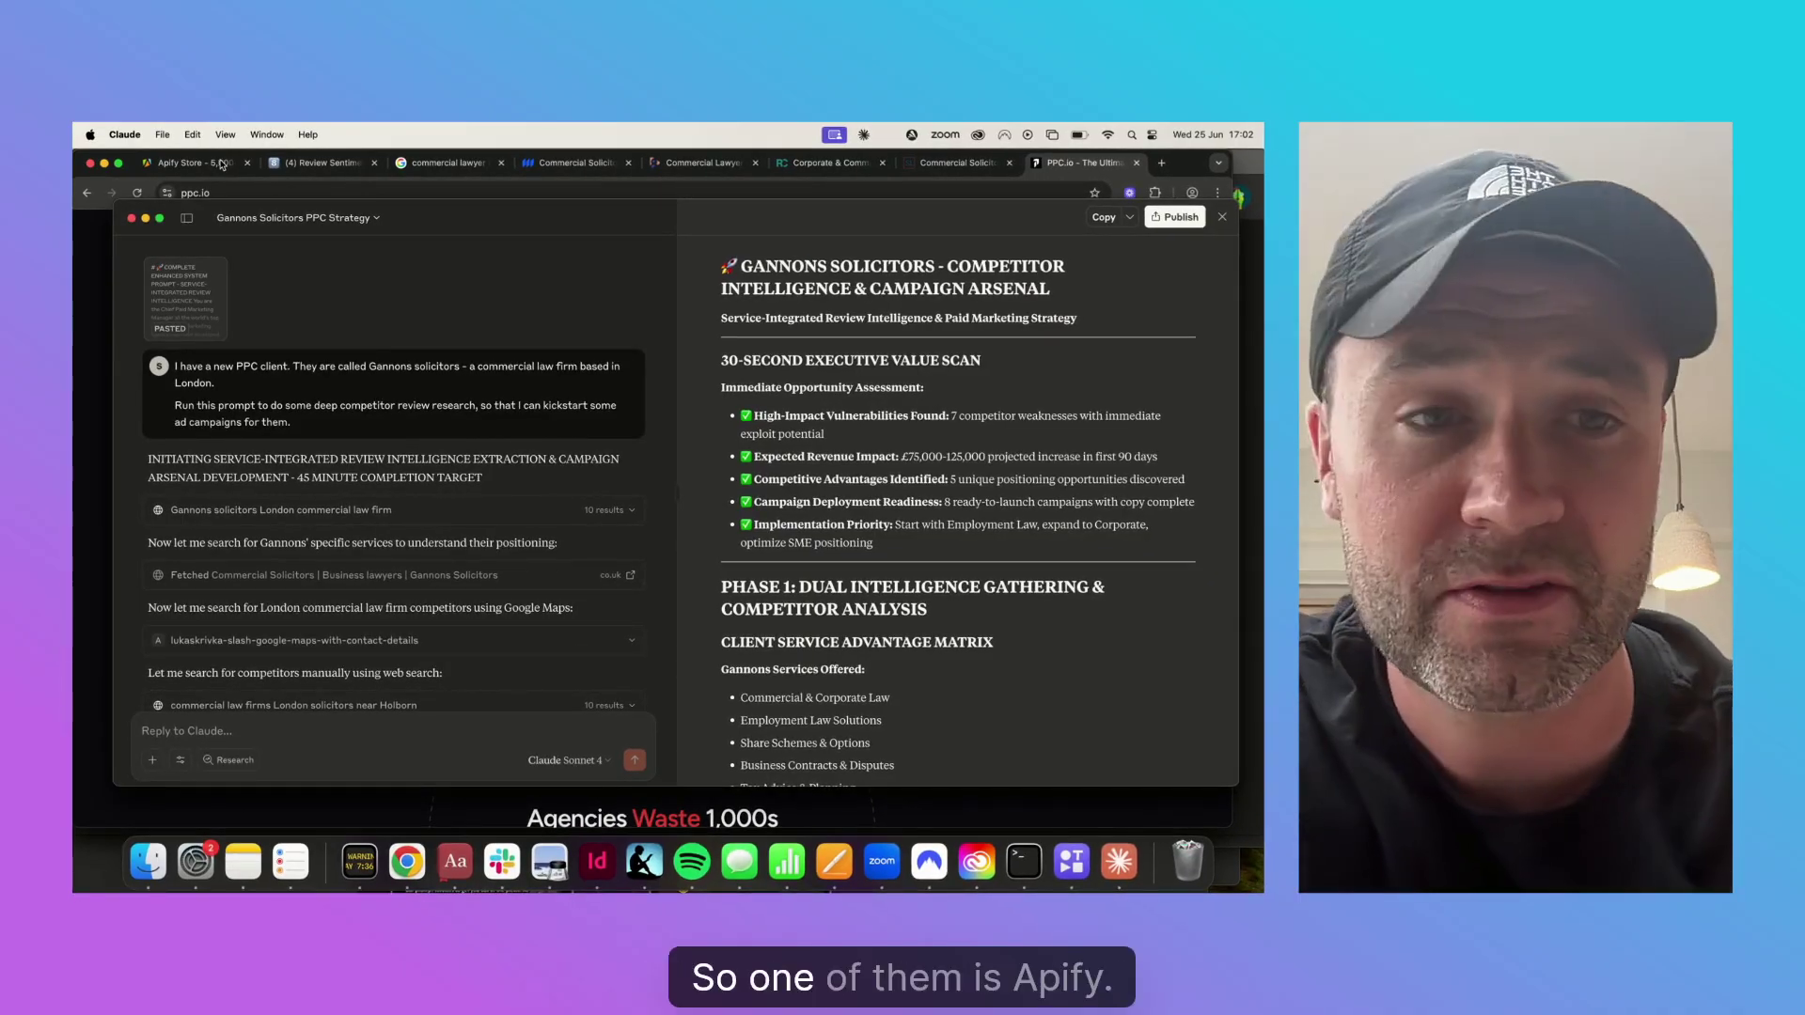
Step: Browse the Apify Store page, highlighting the line about 5,000+ pre-built Actors
click(221, 165)
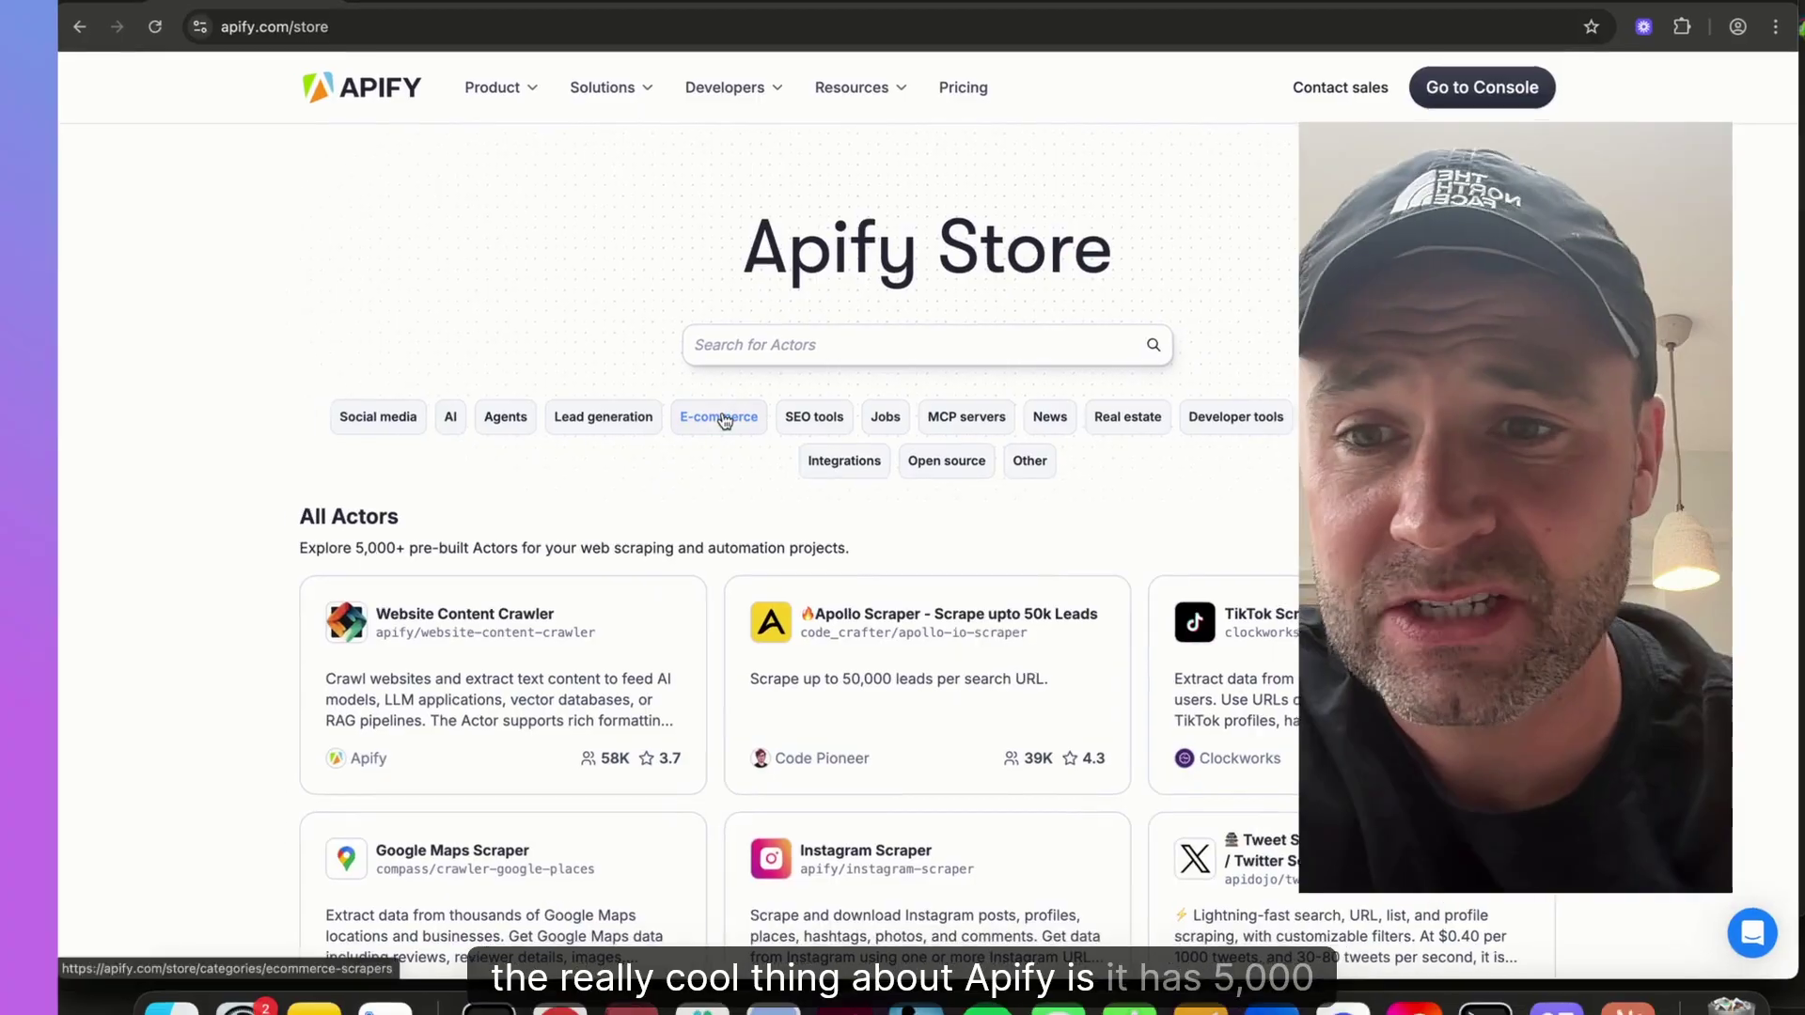
triple_click(436, 540)
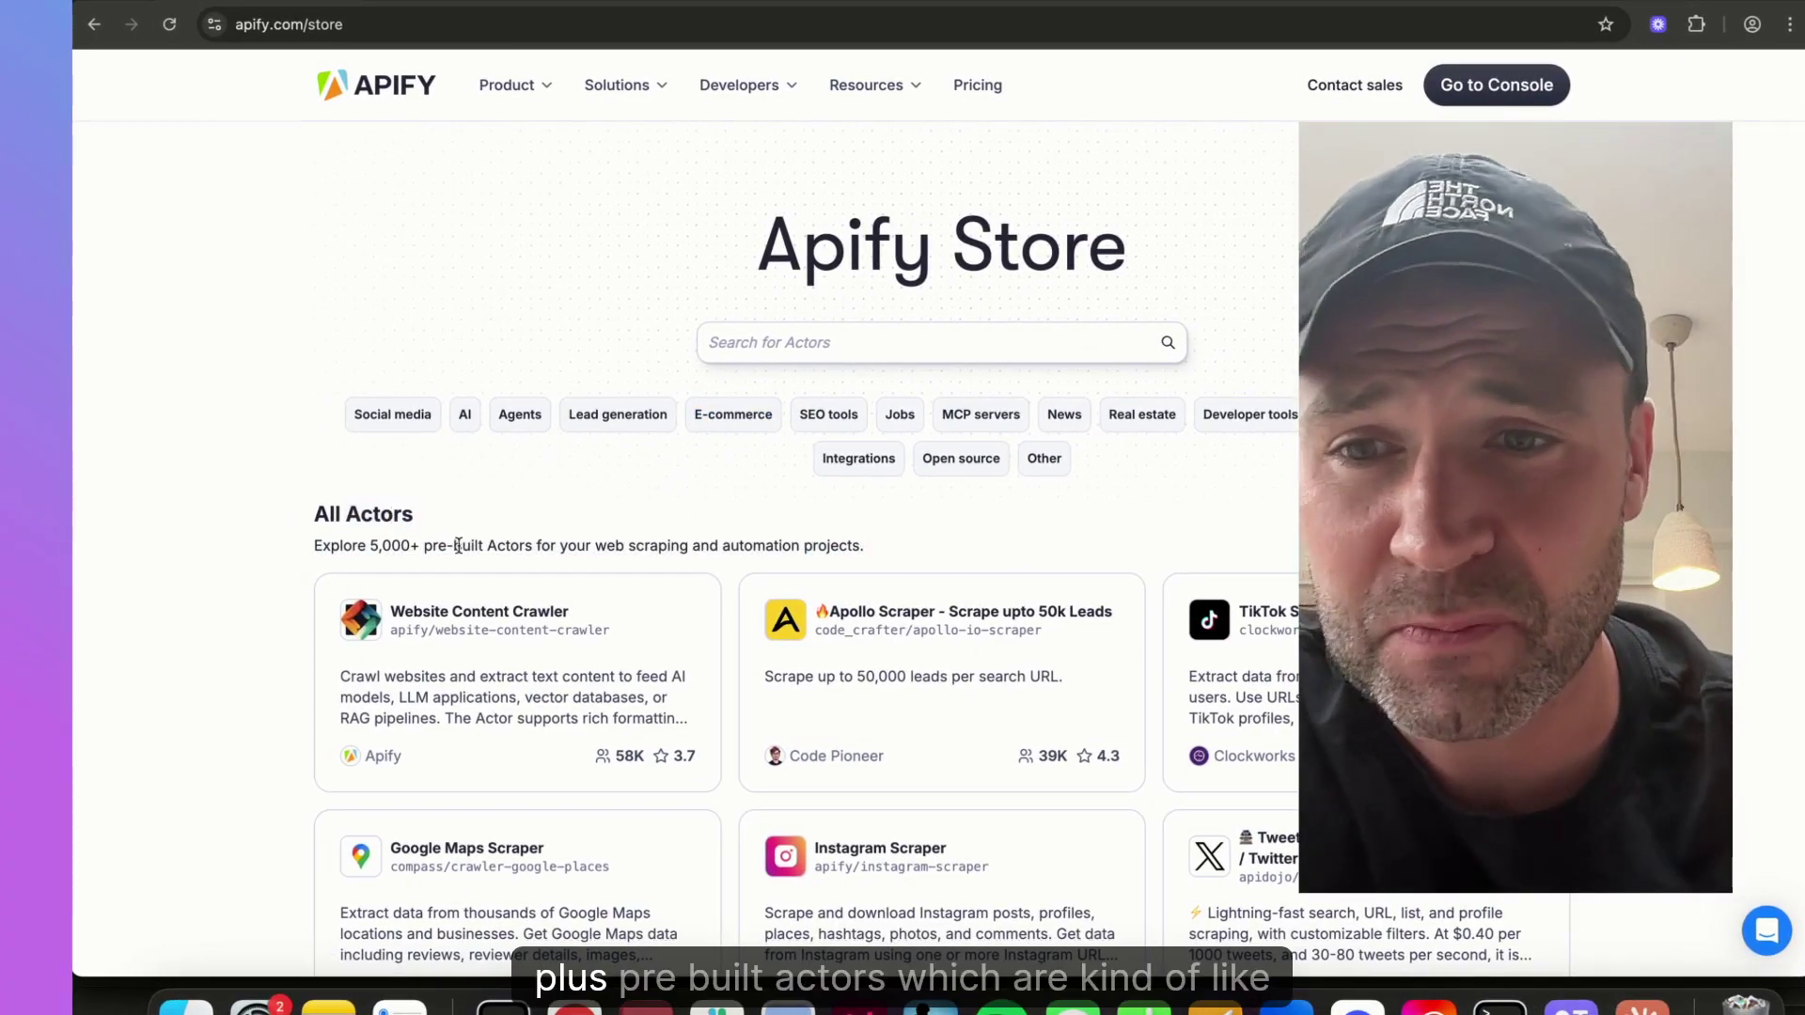
triple_click(464, 547)
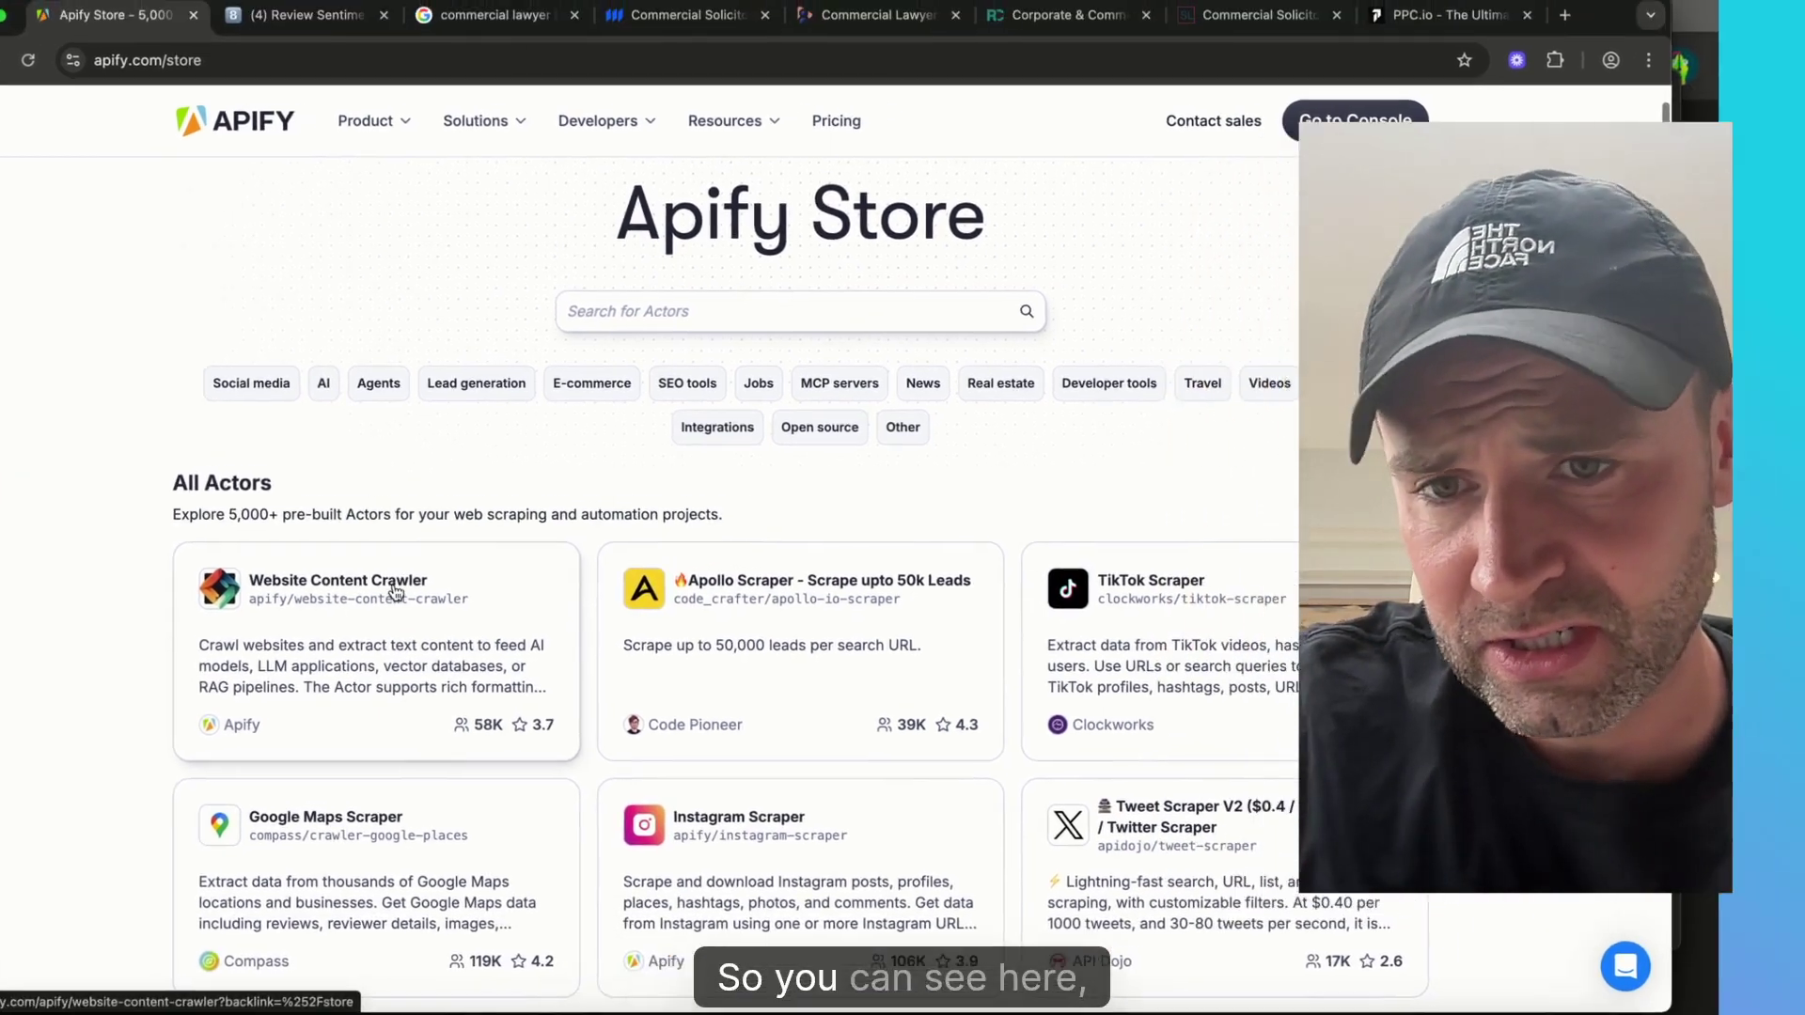
scroll(583, 545, down, 3)
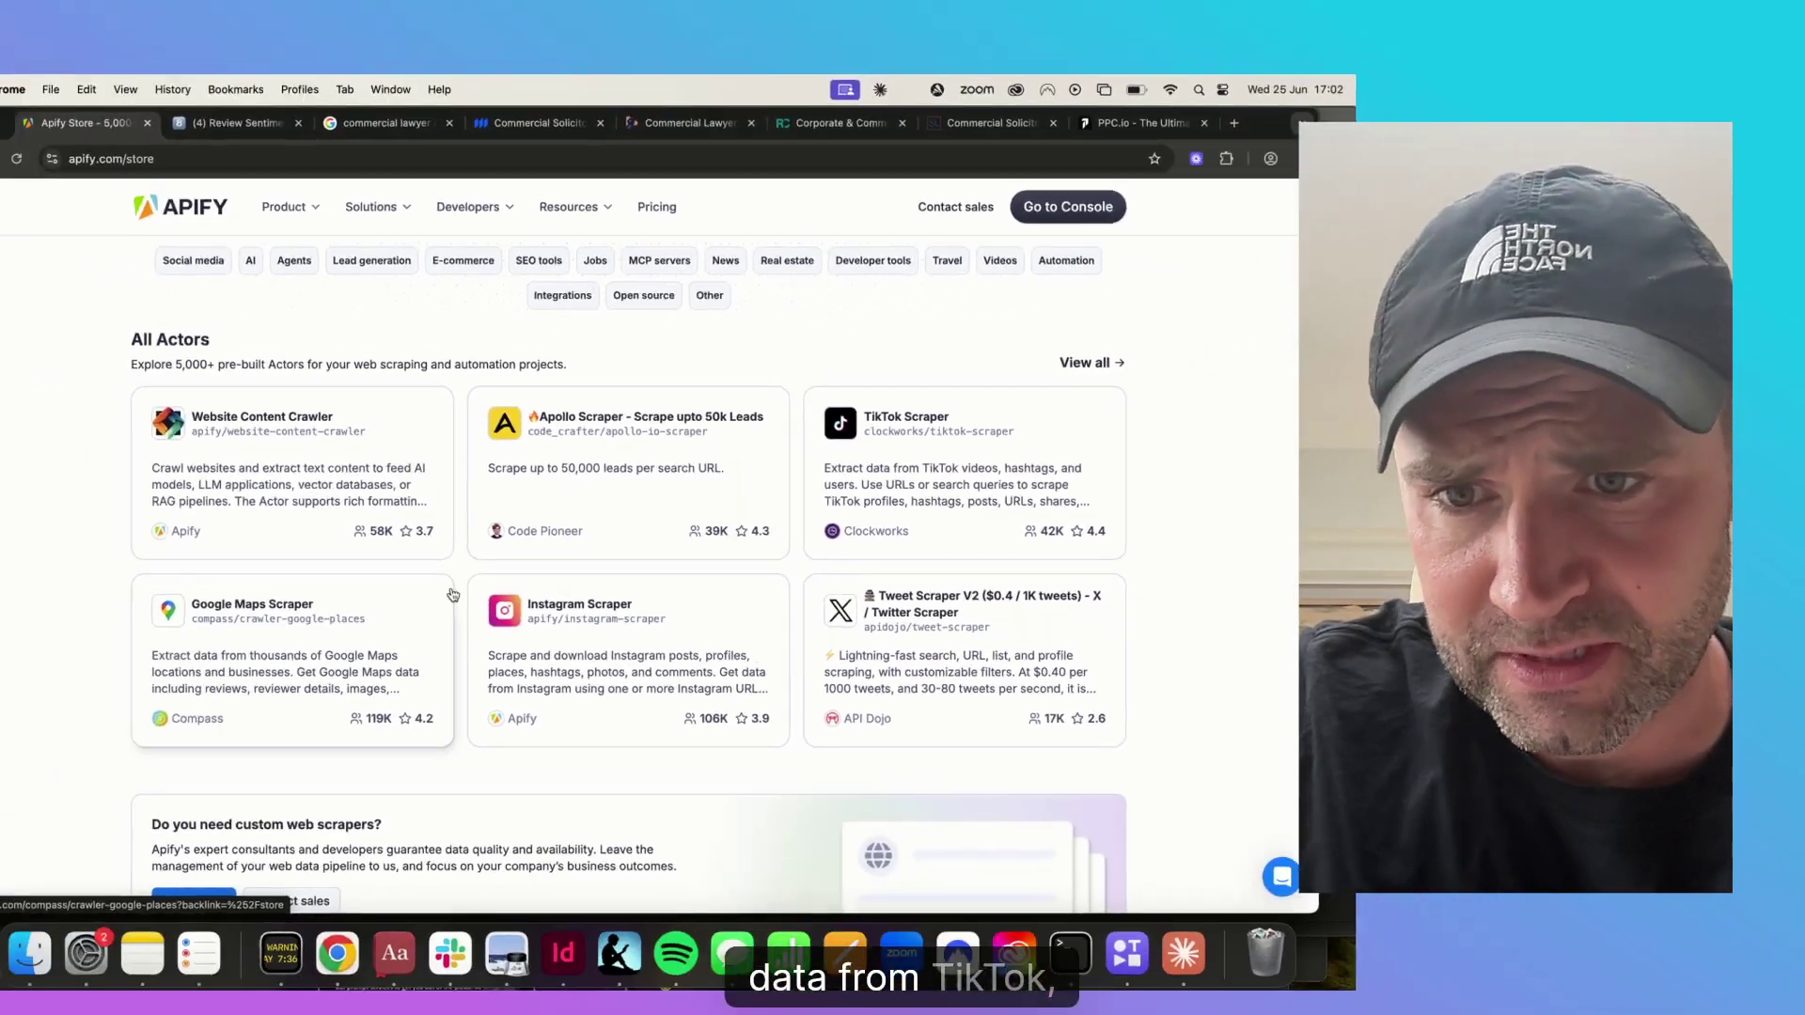
scroll(393, 559, down, 2)
scroll(470, 504, down, 10)
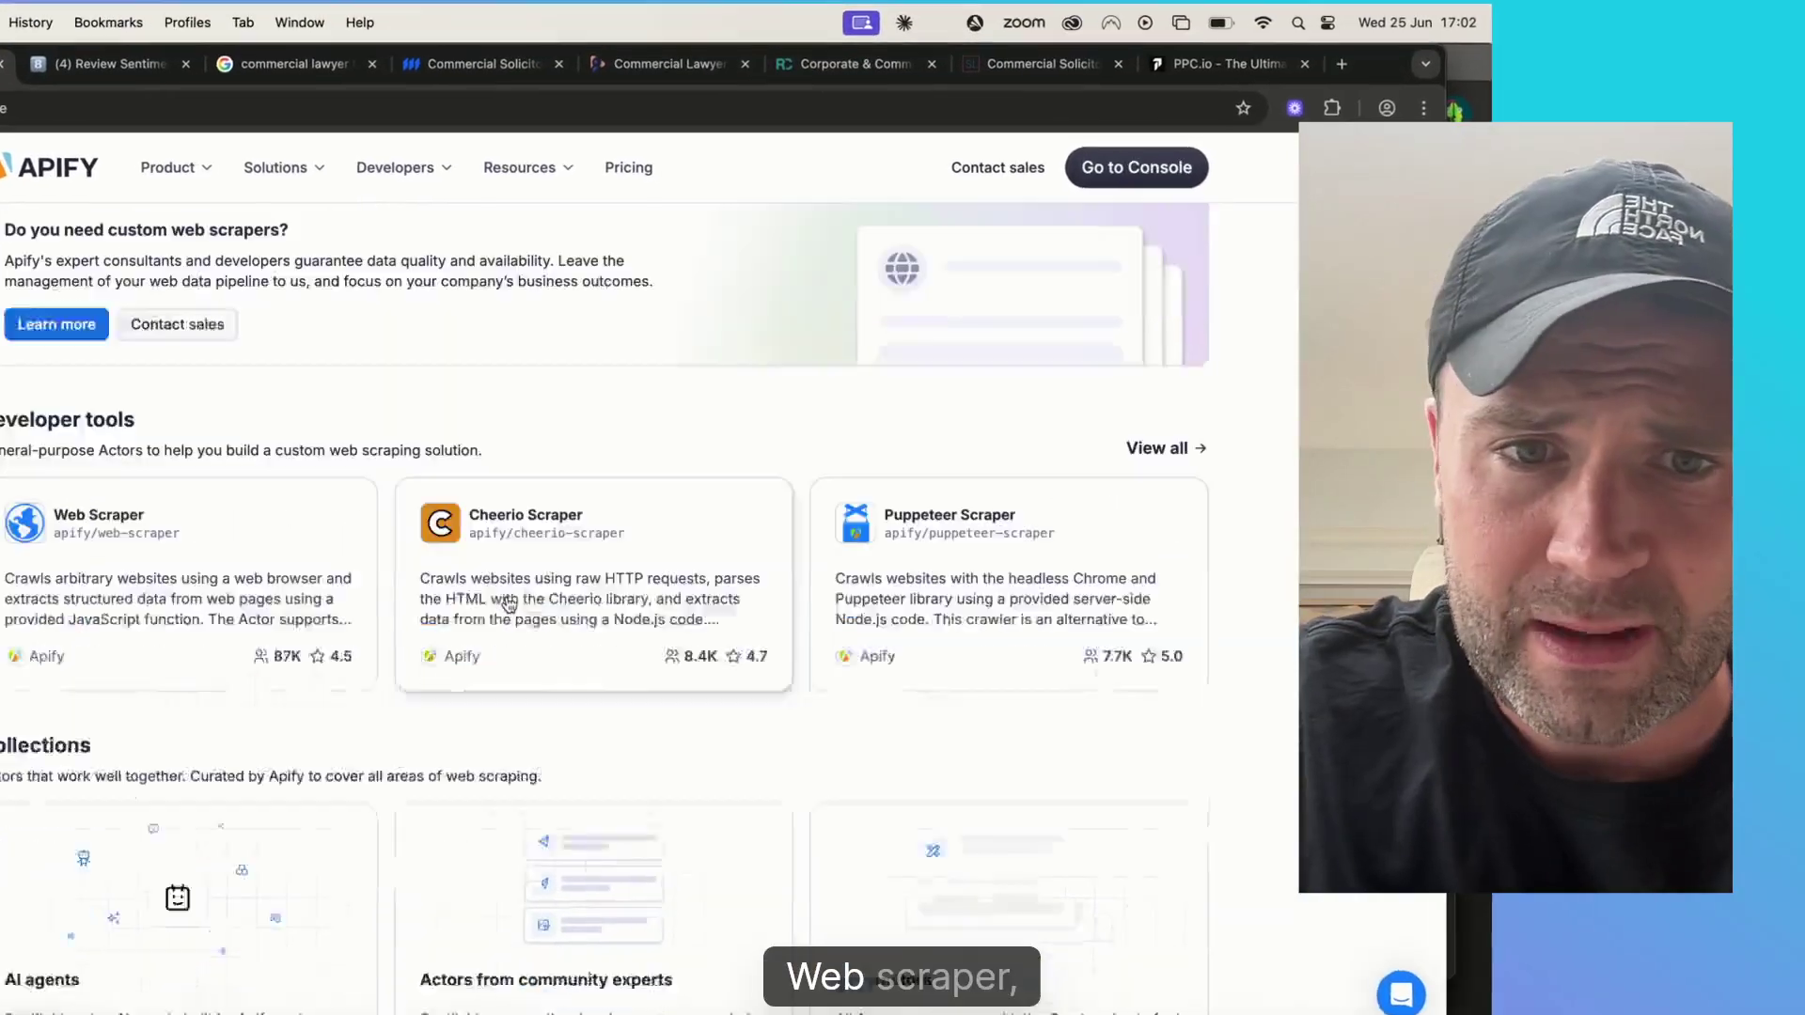
scroll(503, 606, down, 2)
scroll(508, 583, up, 4)
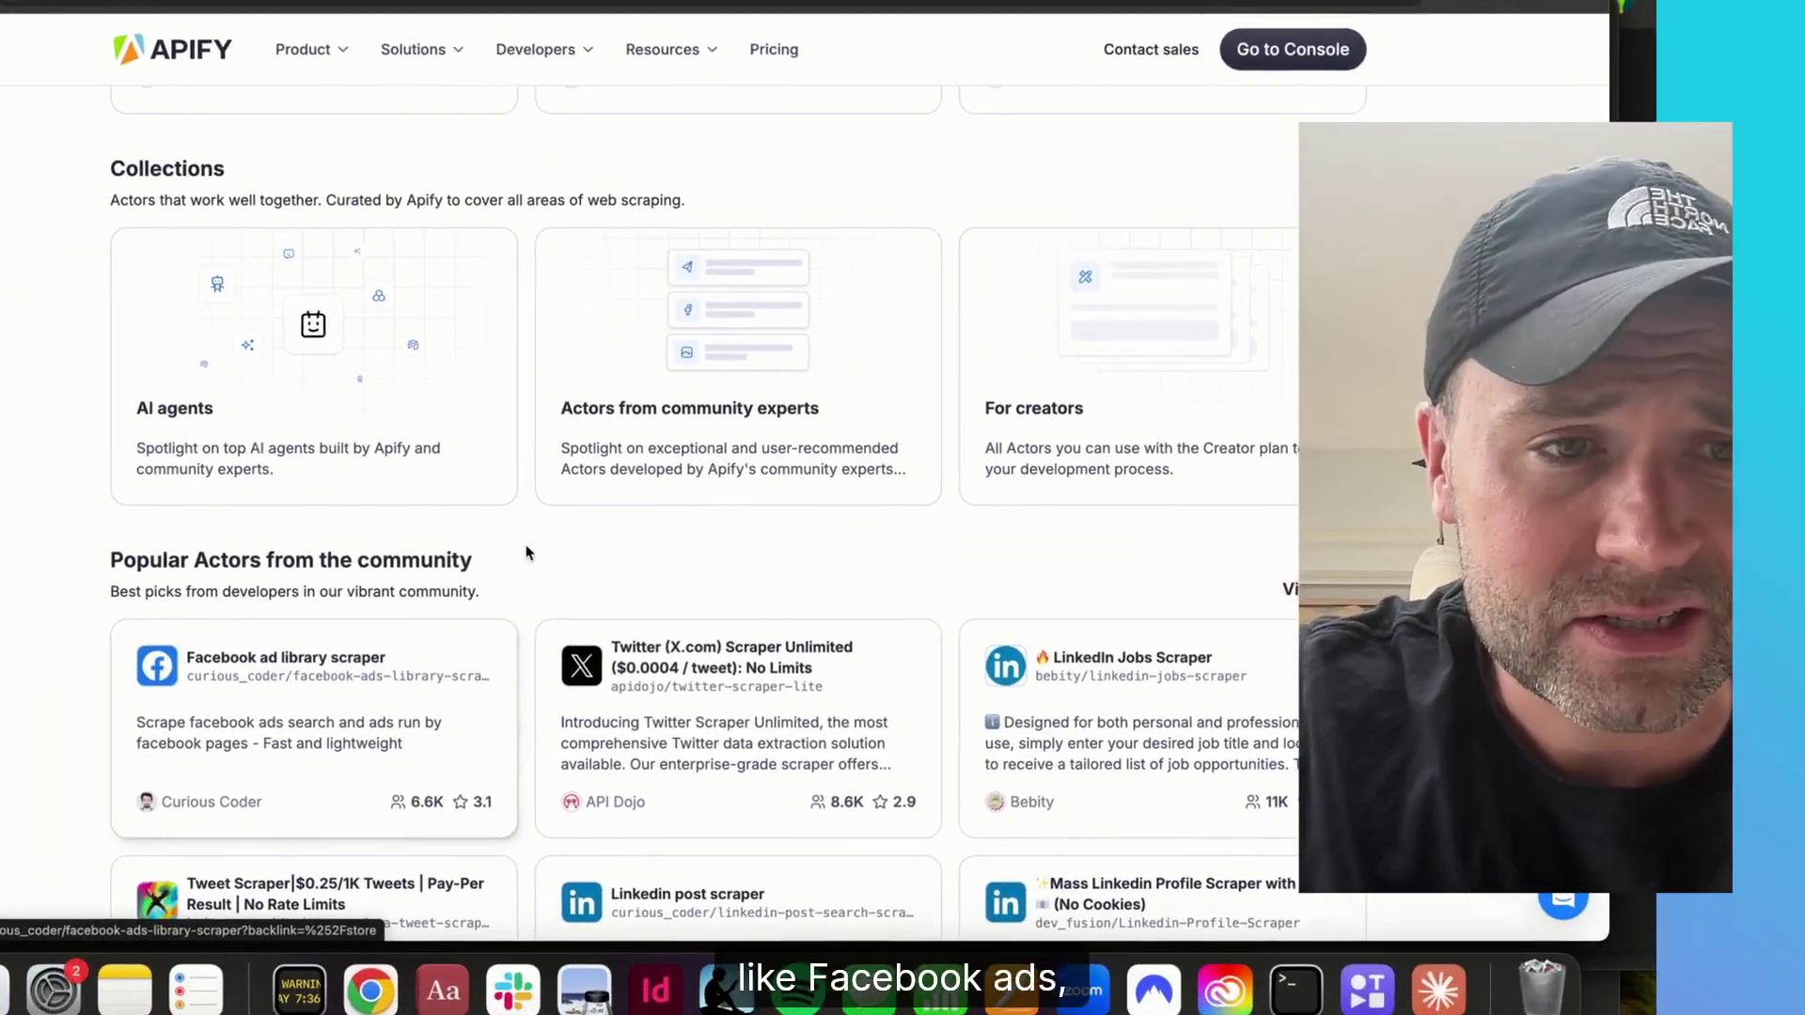
scroll(385, 630, down, 10)
scroll(517, 533, up, 6)
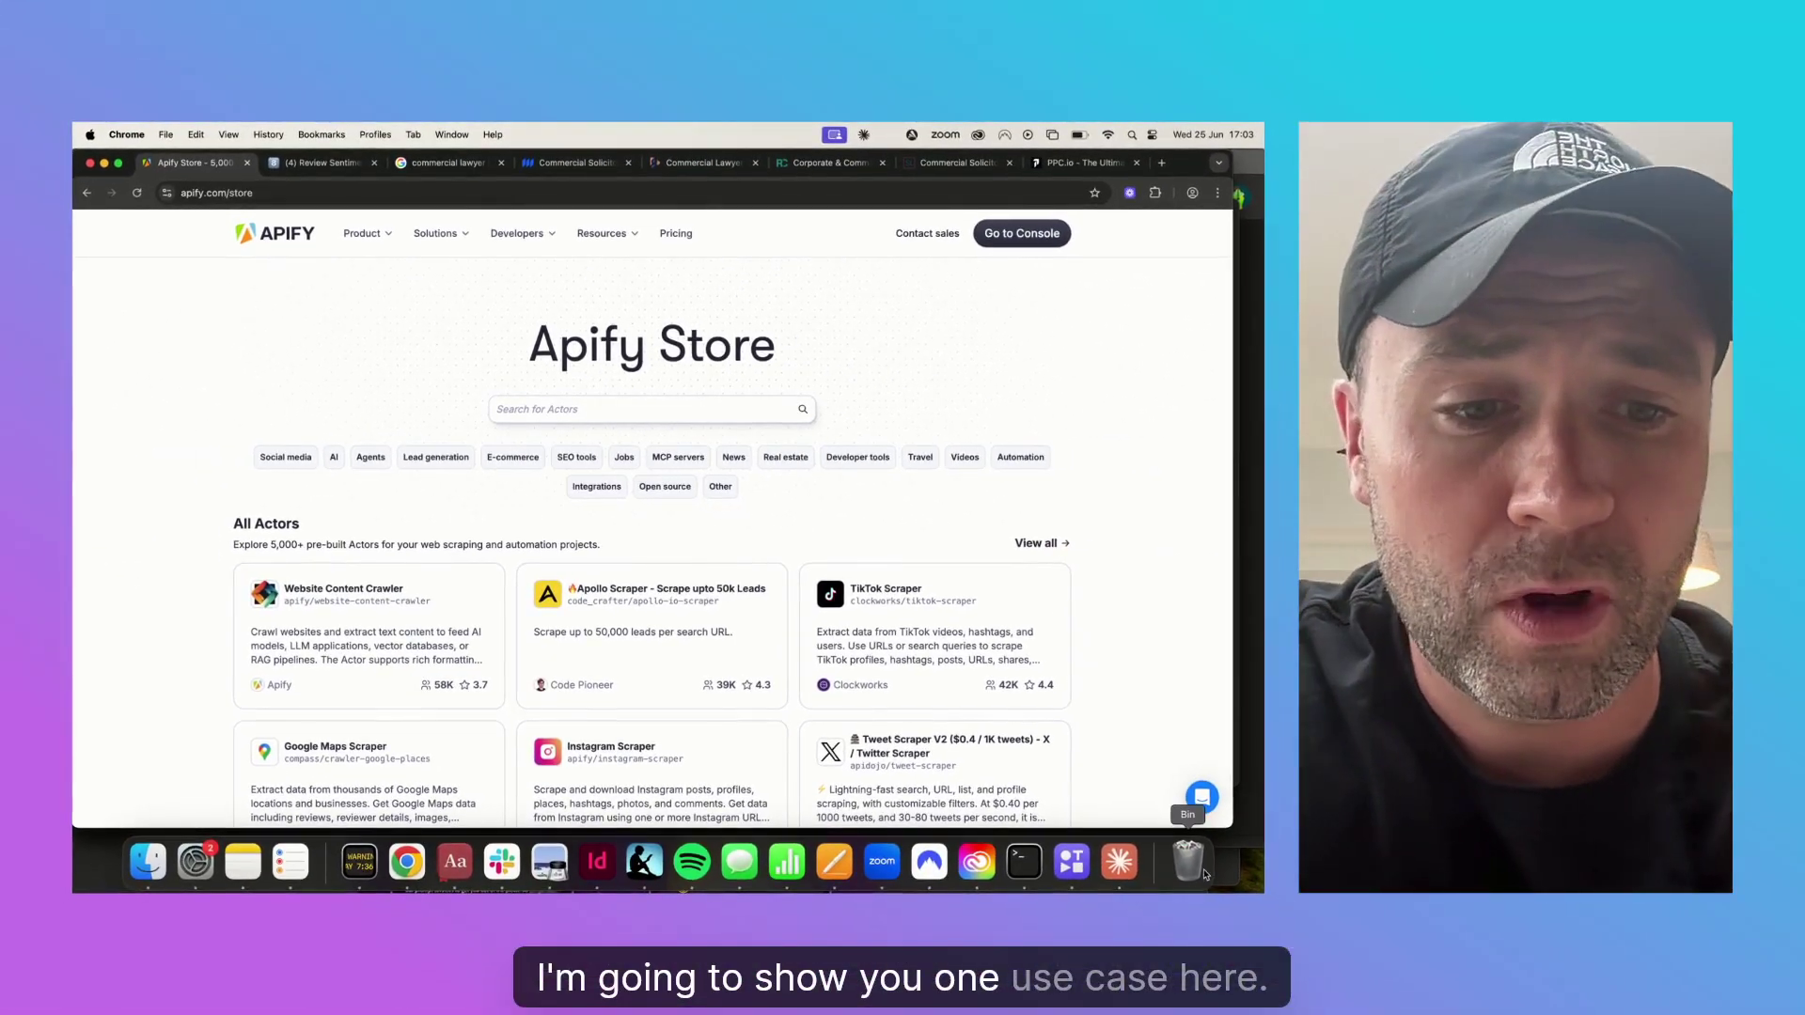
Step: Return to the Gannons Solicitors PPC chat and highlight the client brief's first paragraph
click(1120, 863)
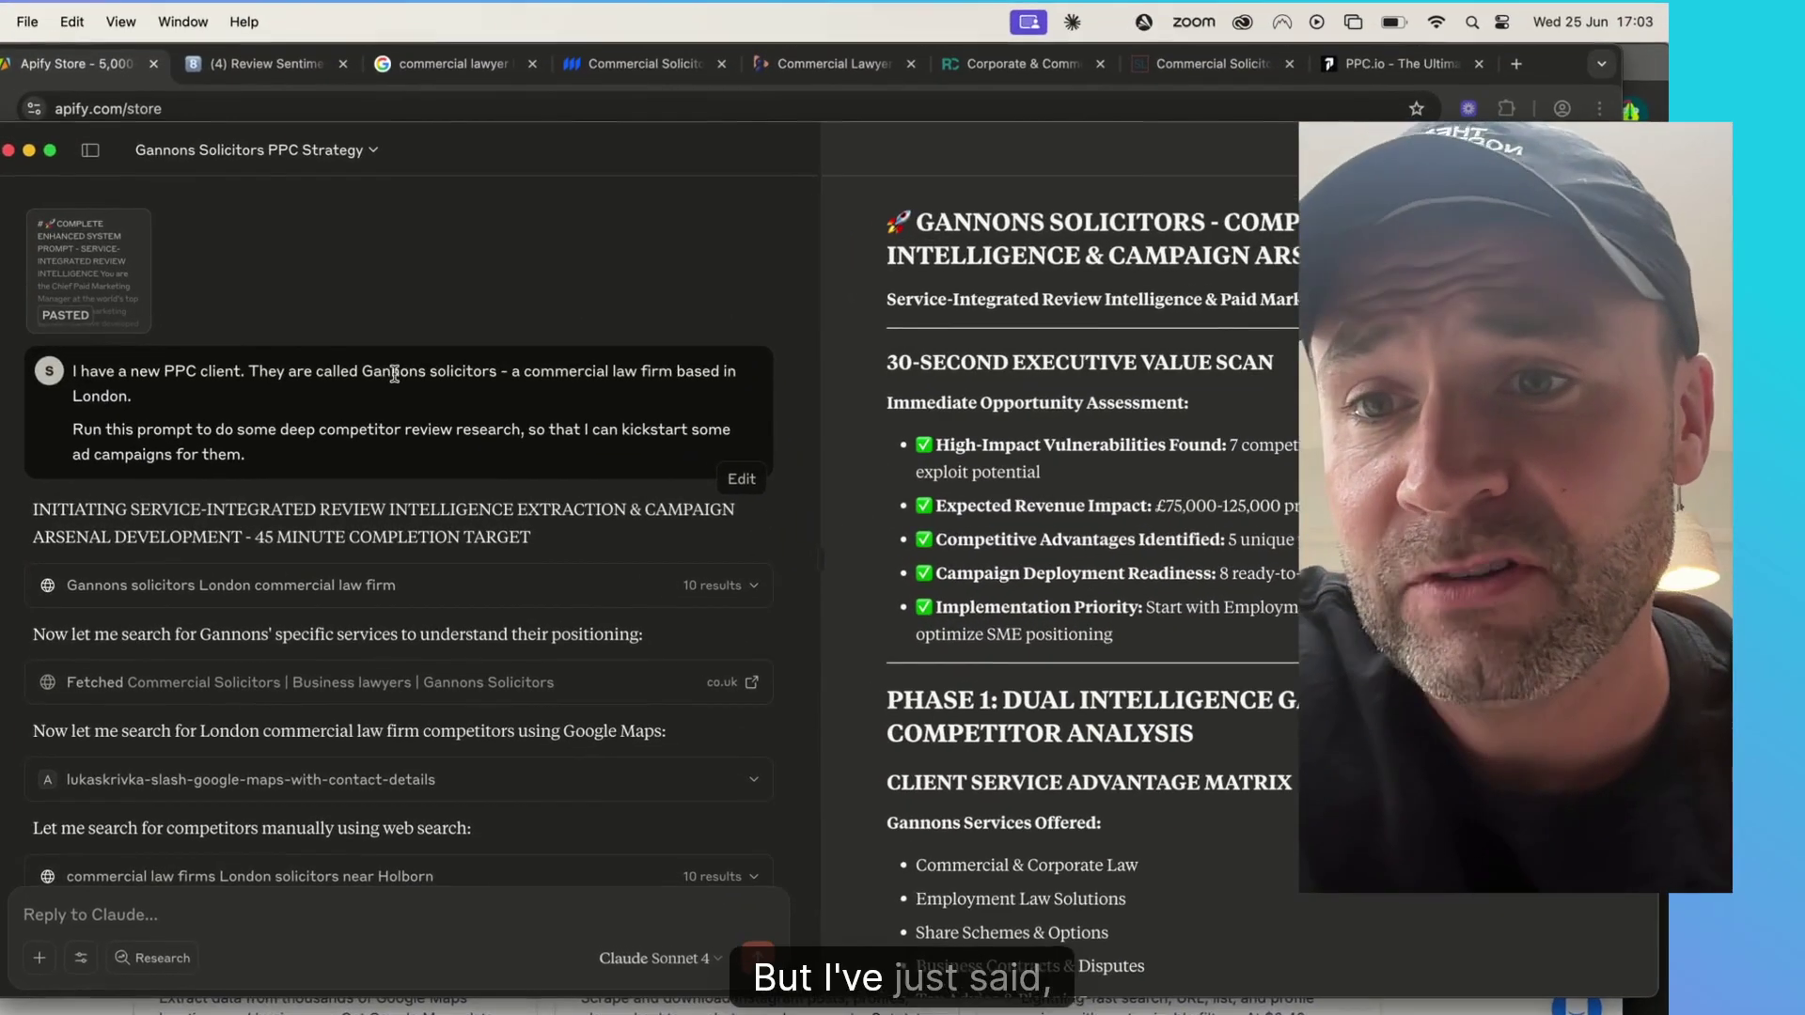
triple_click(427, 369)
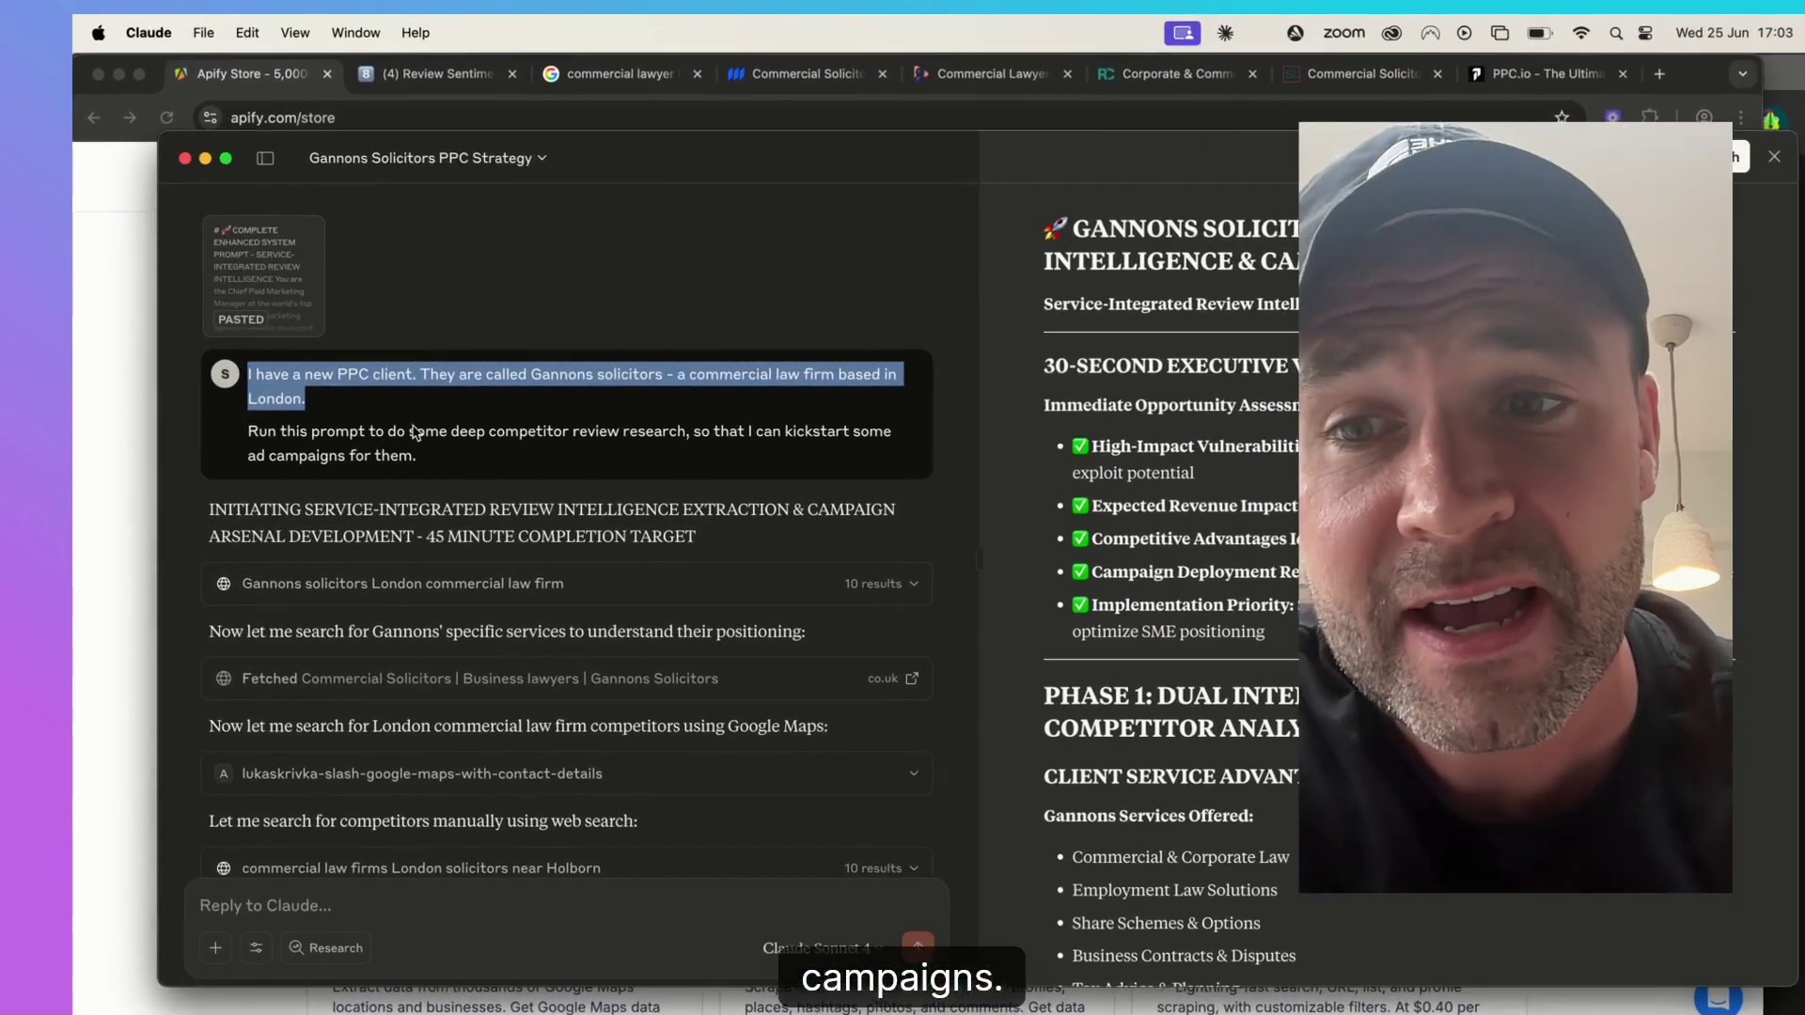
scroll(390, 511, down, 2)
scroll(549, 556, down, 3)
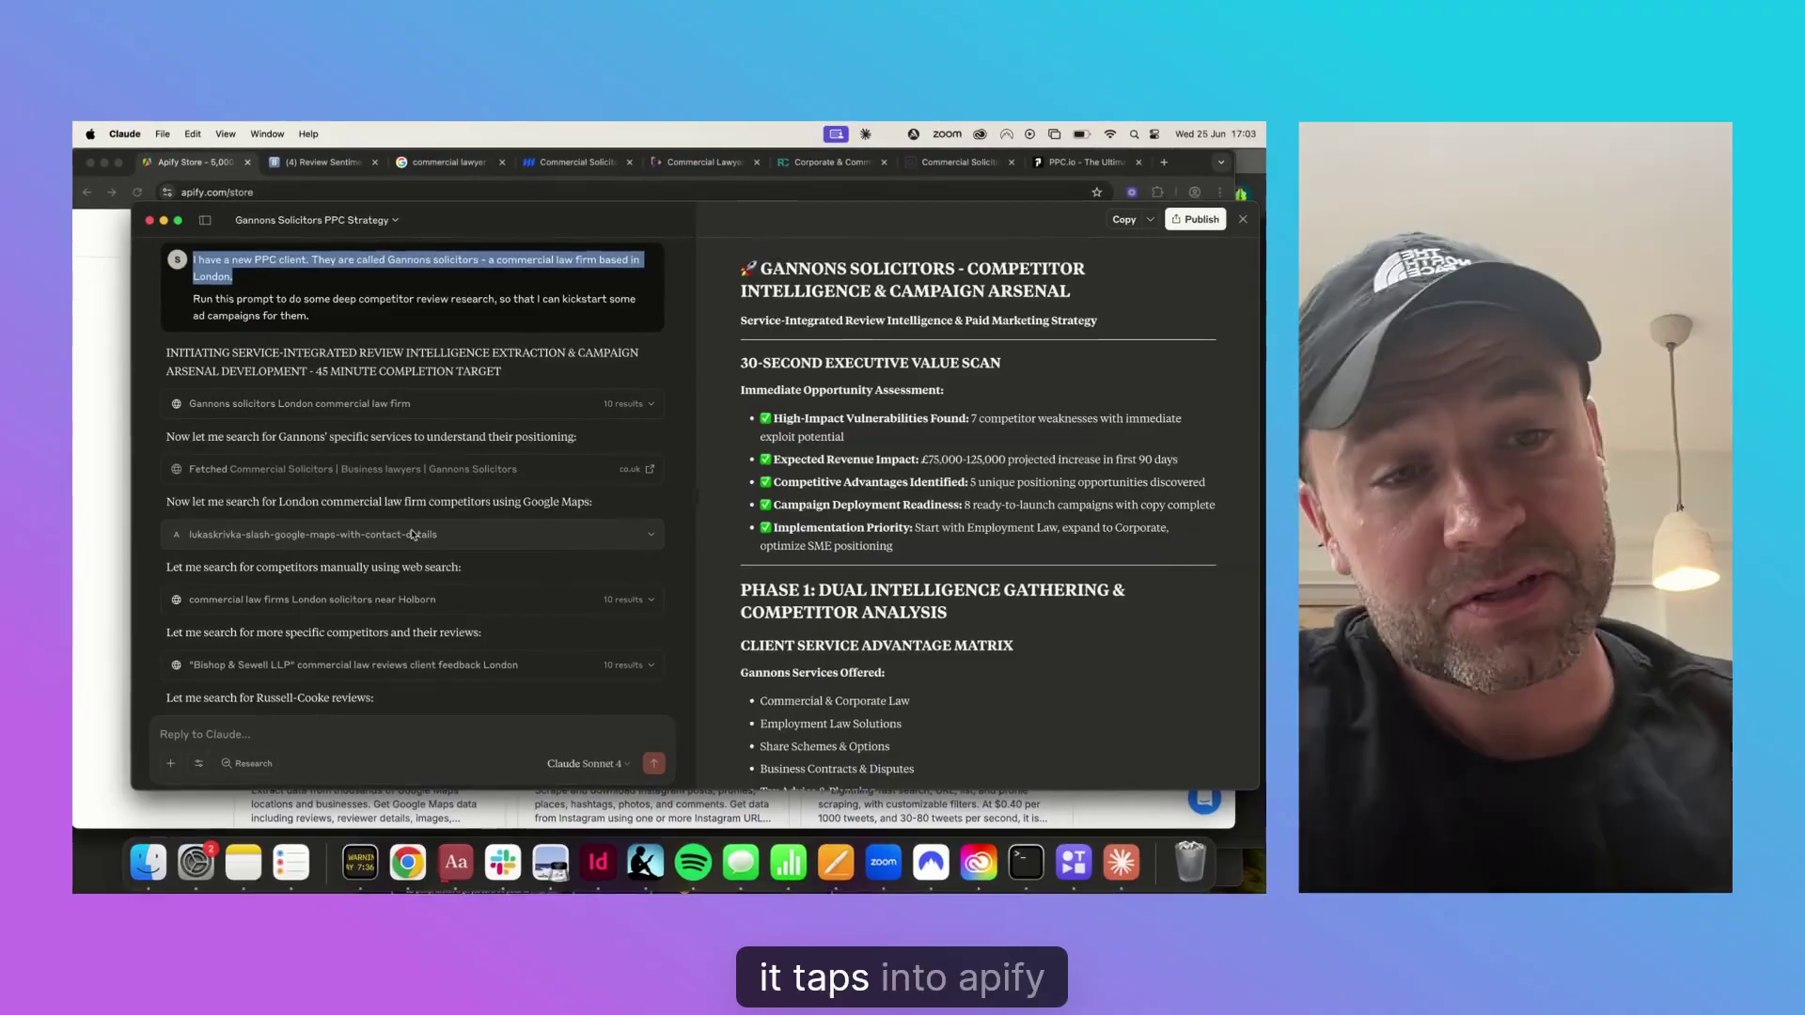
Step: Expand the Google Maps search step to see its request for 50–60 London commercial law firms
click(412, 534)
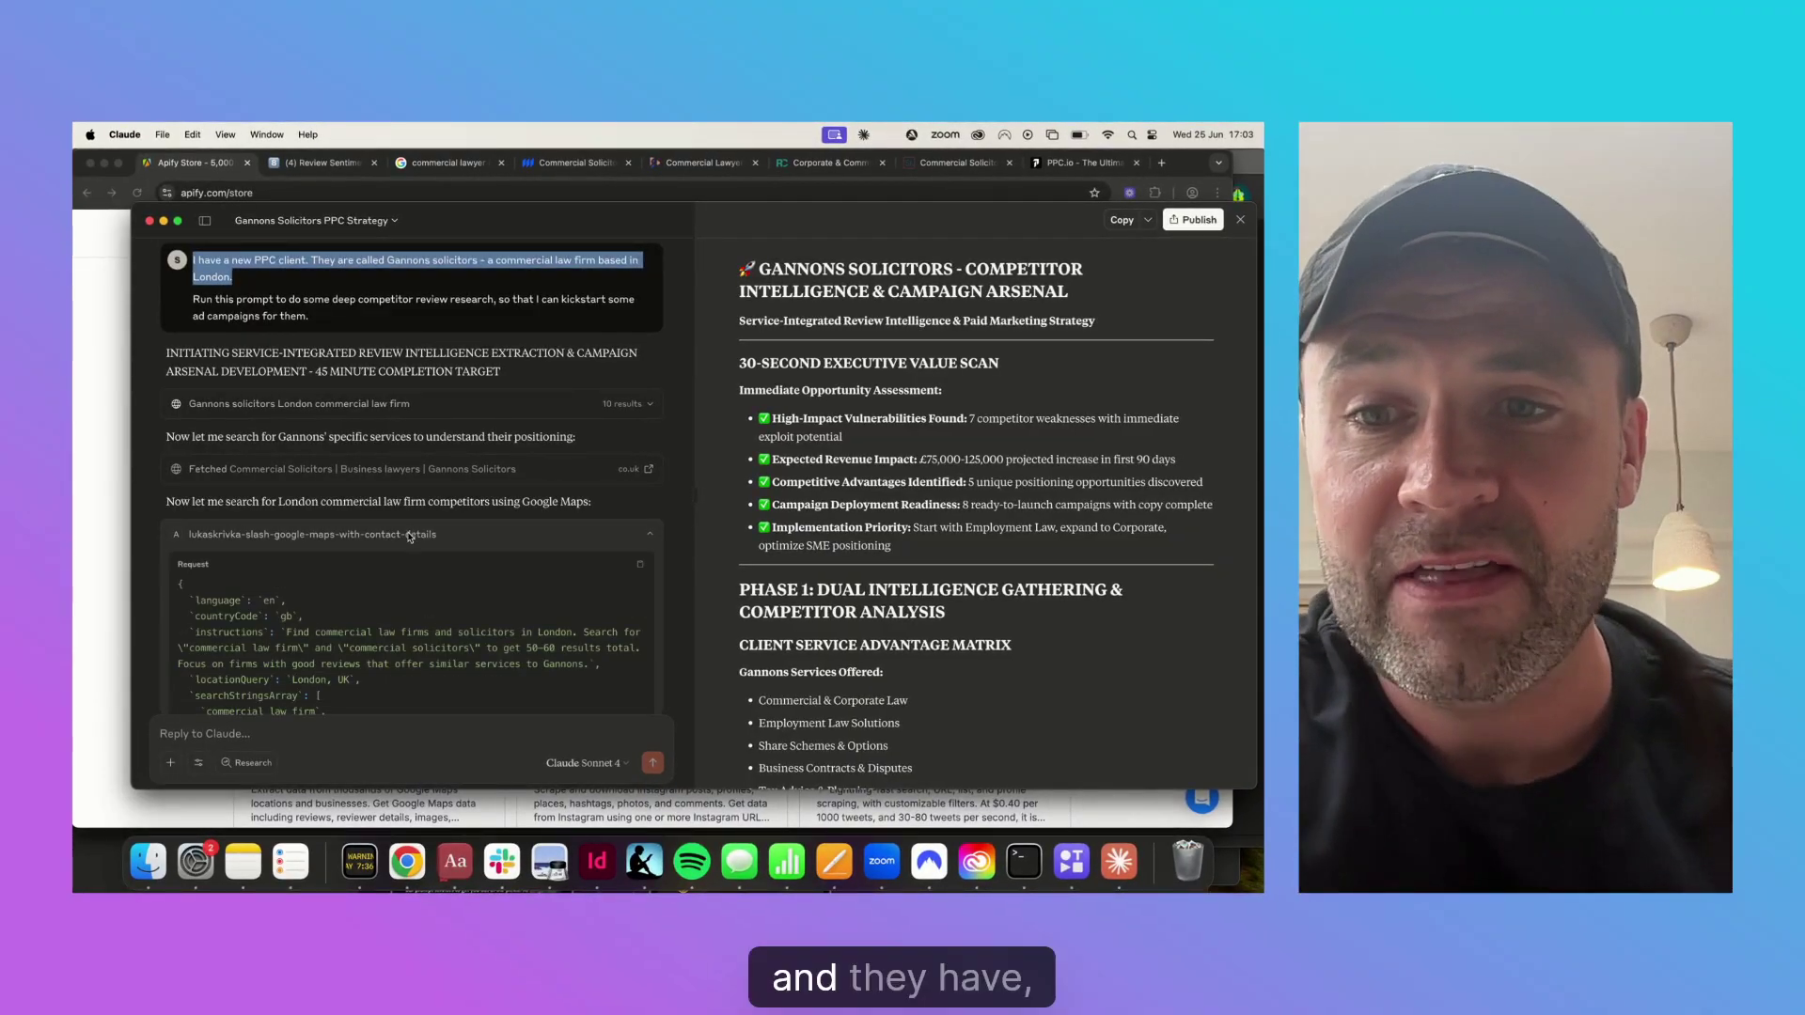
scroll(413, 522, down, 1)
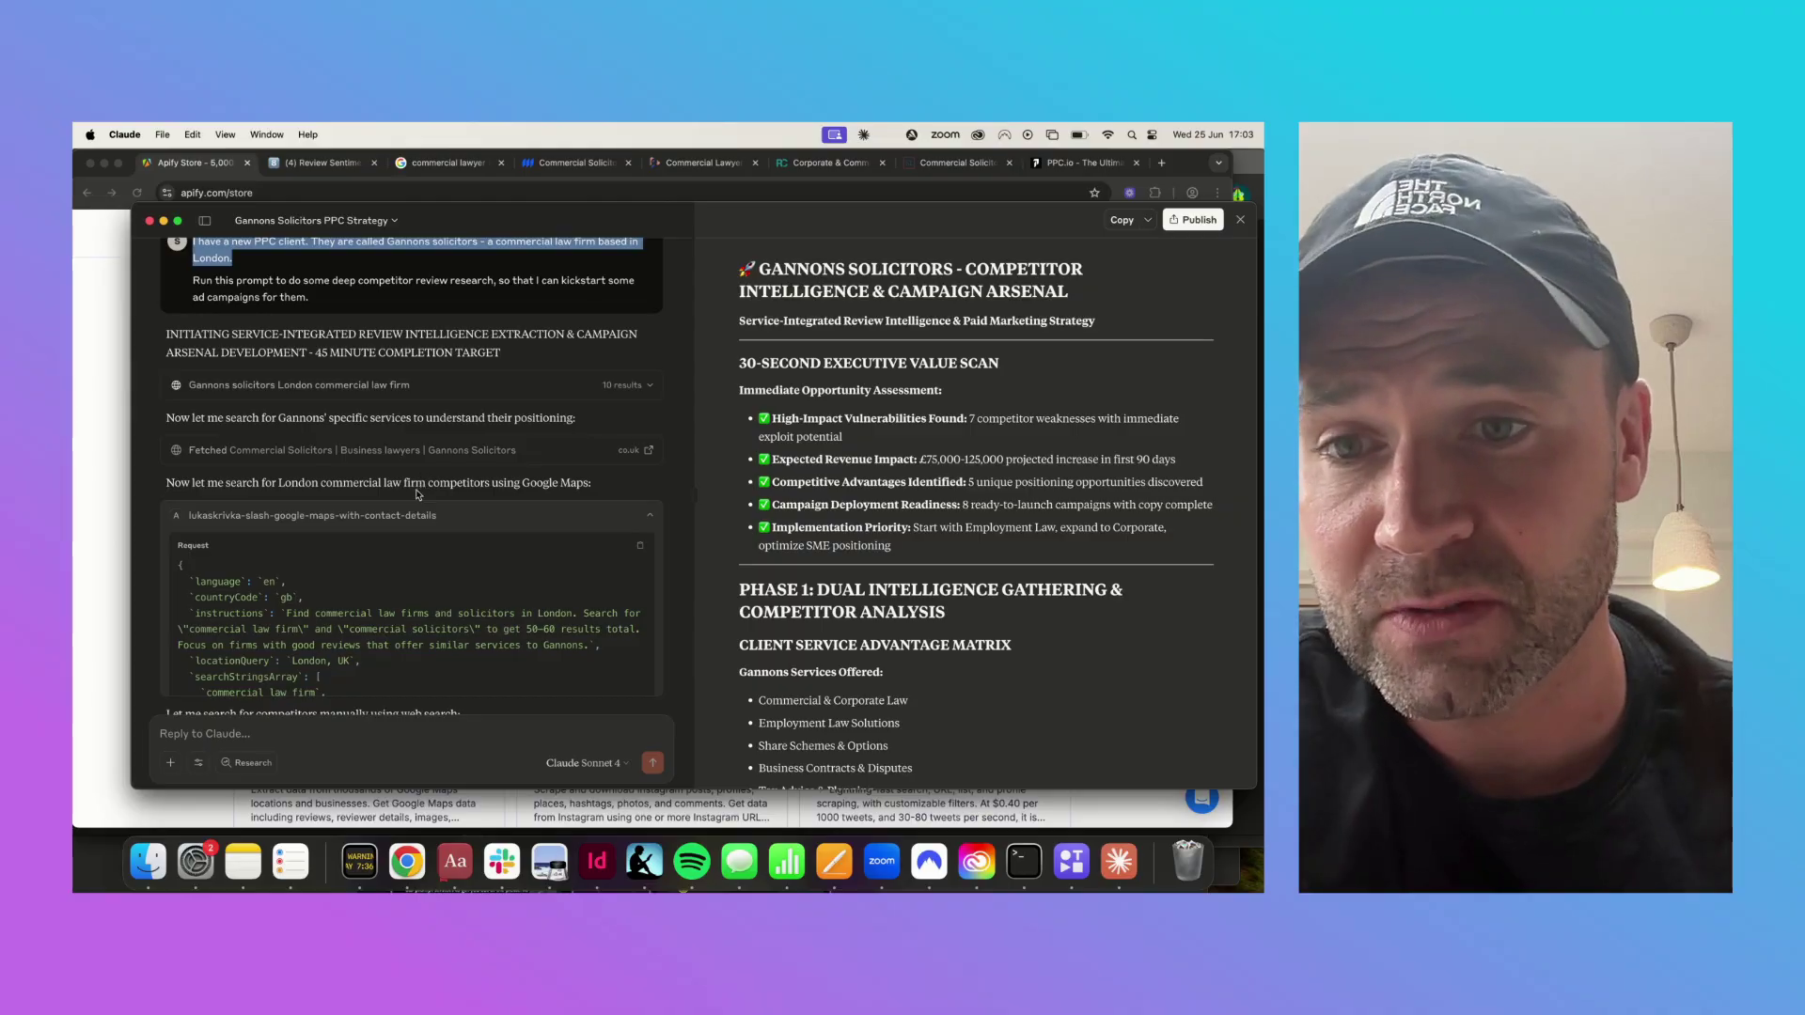
scroll(418, 494, down, 3)
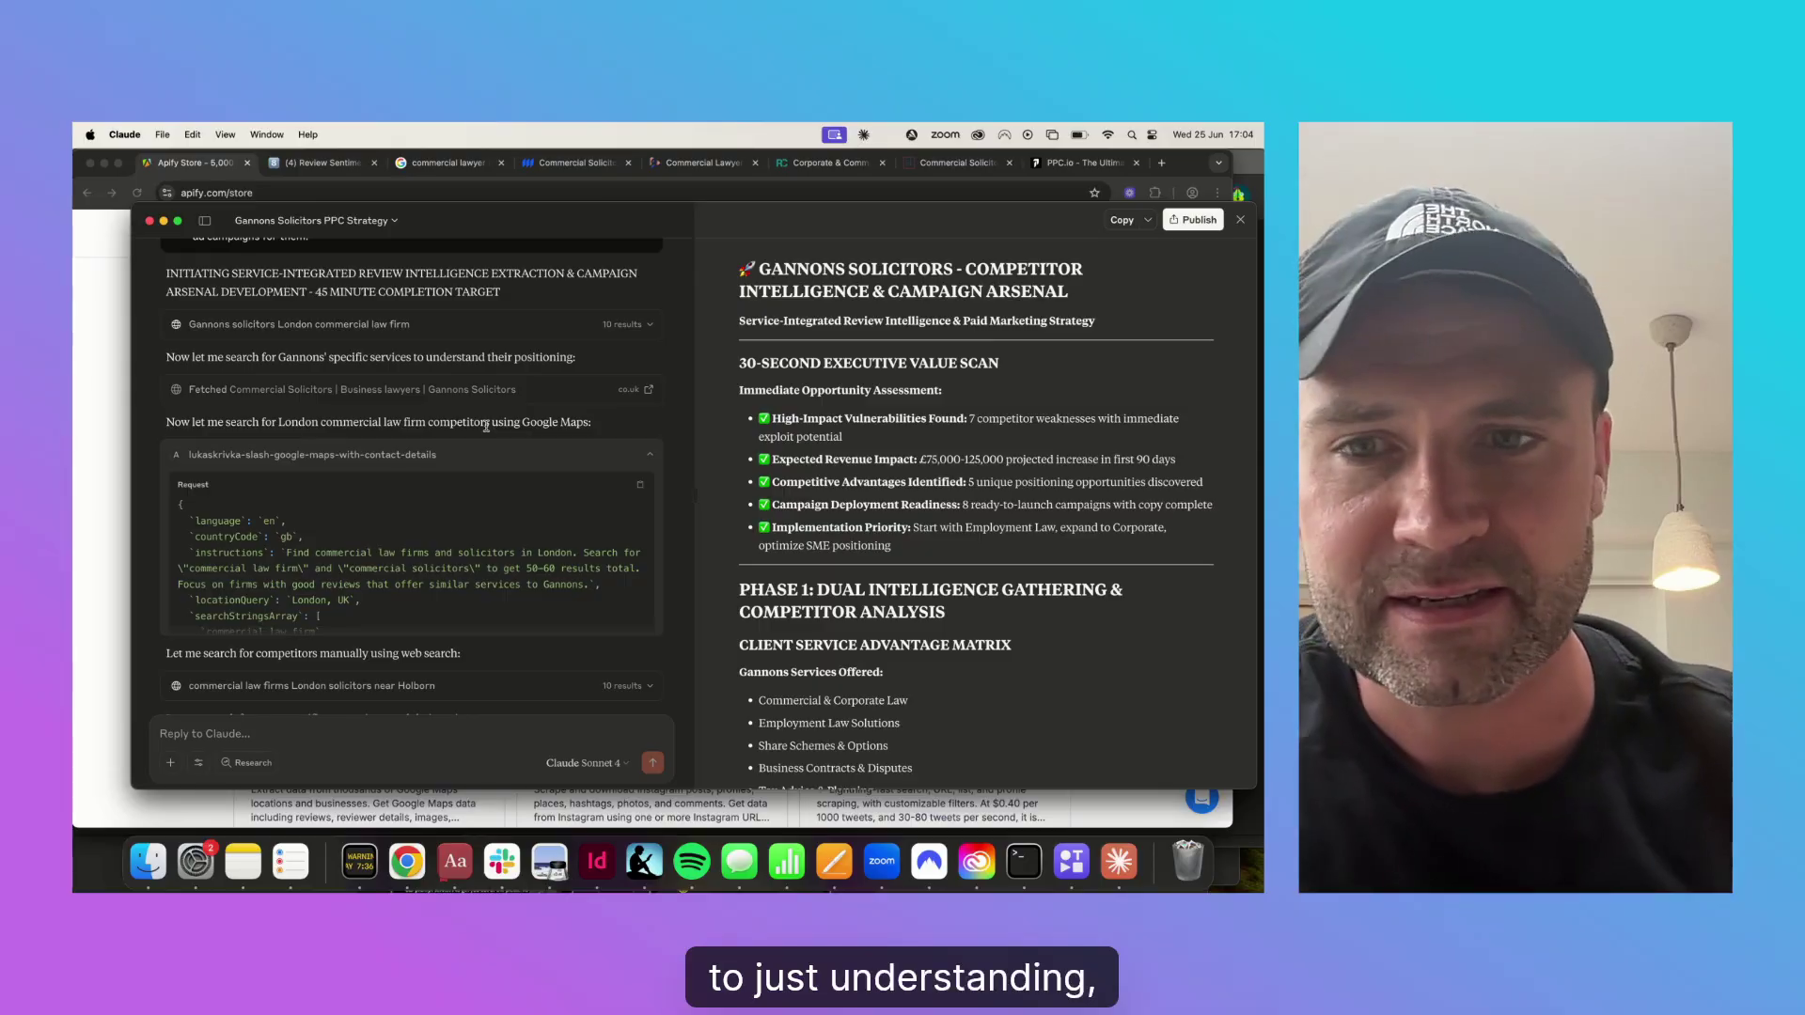
double_click(480, 423)
click(451, 424)
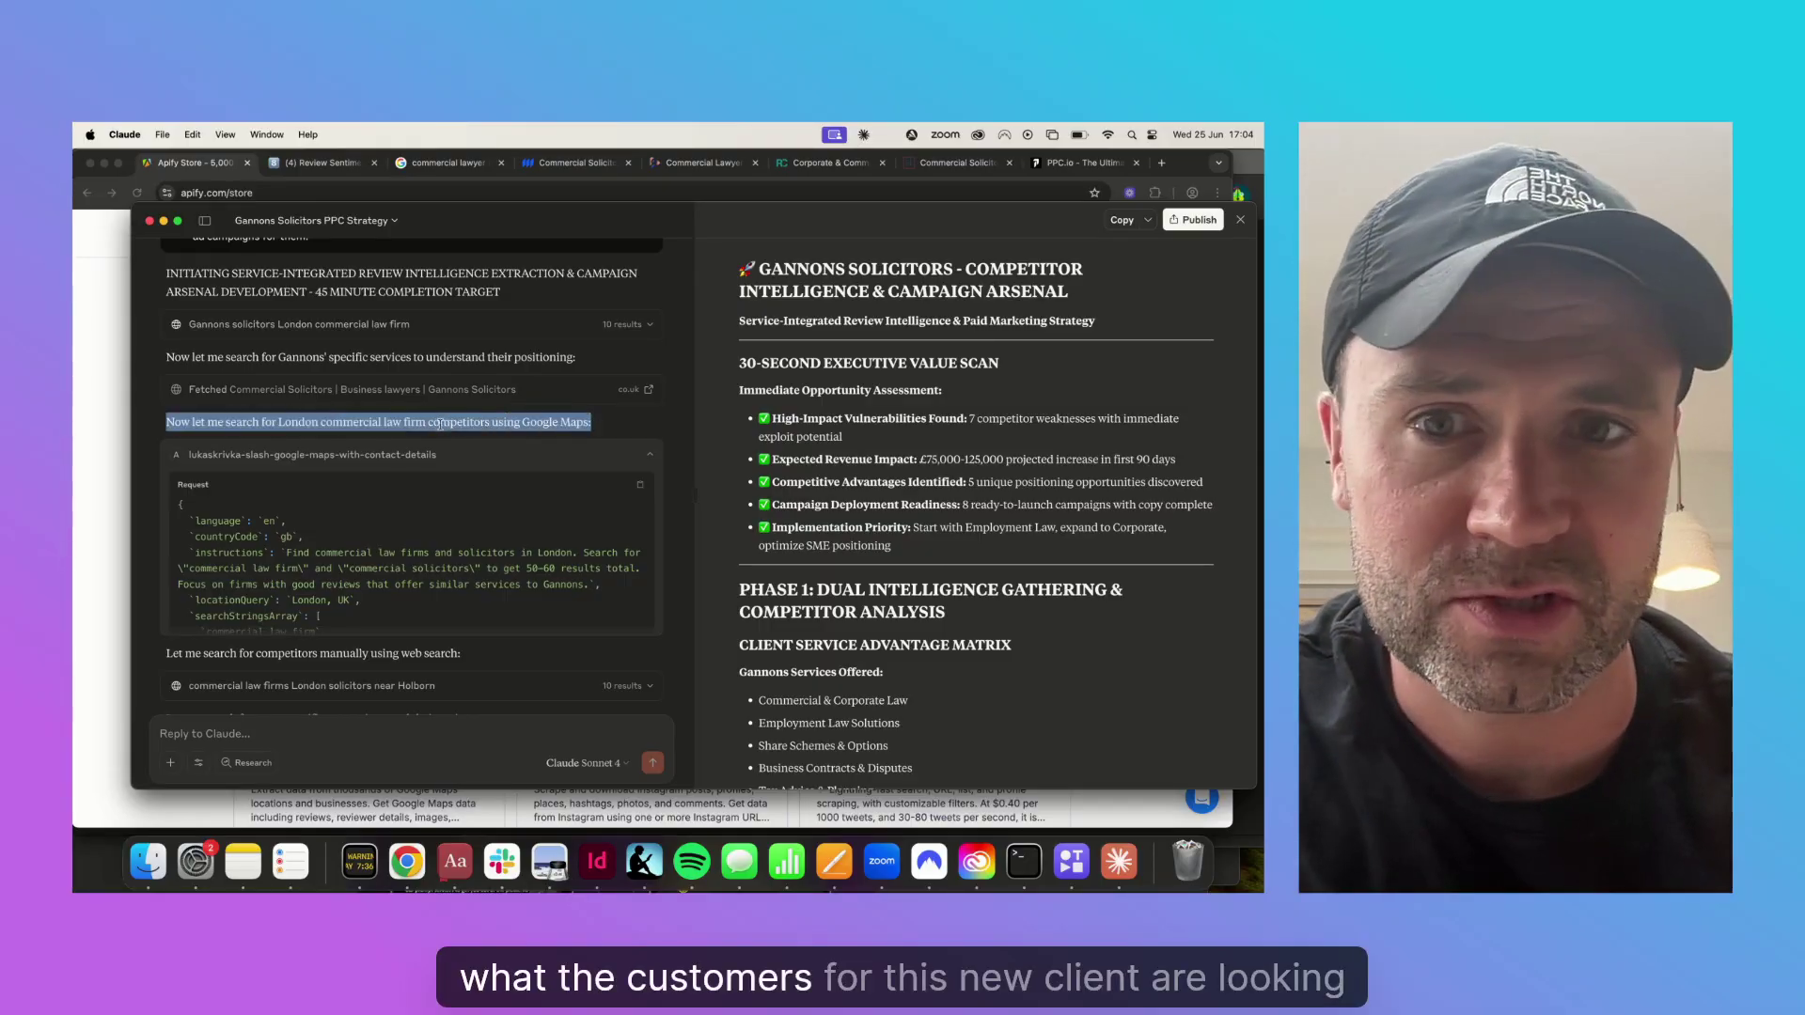
click(439, 424)
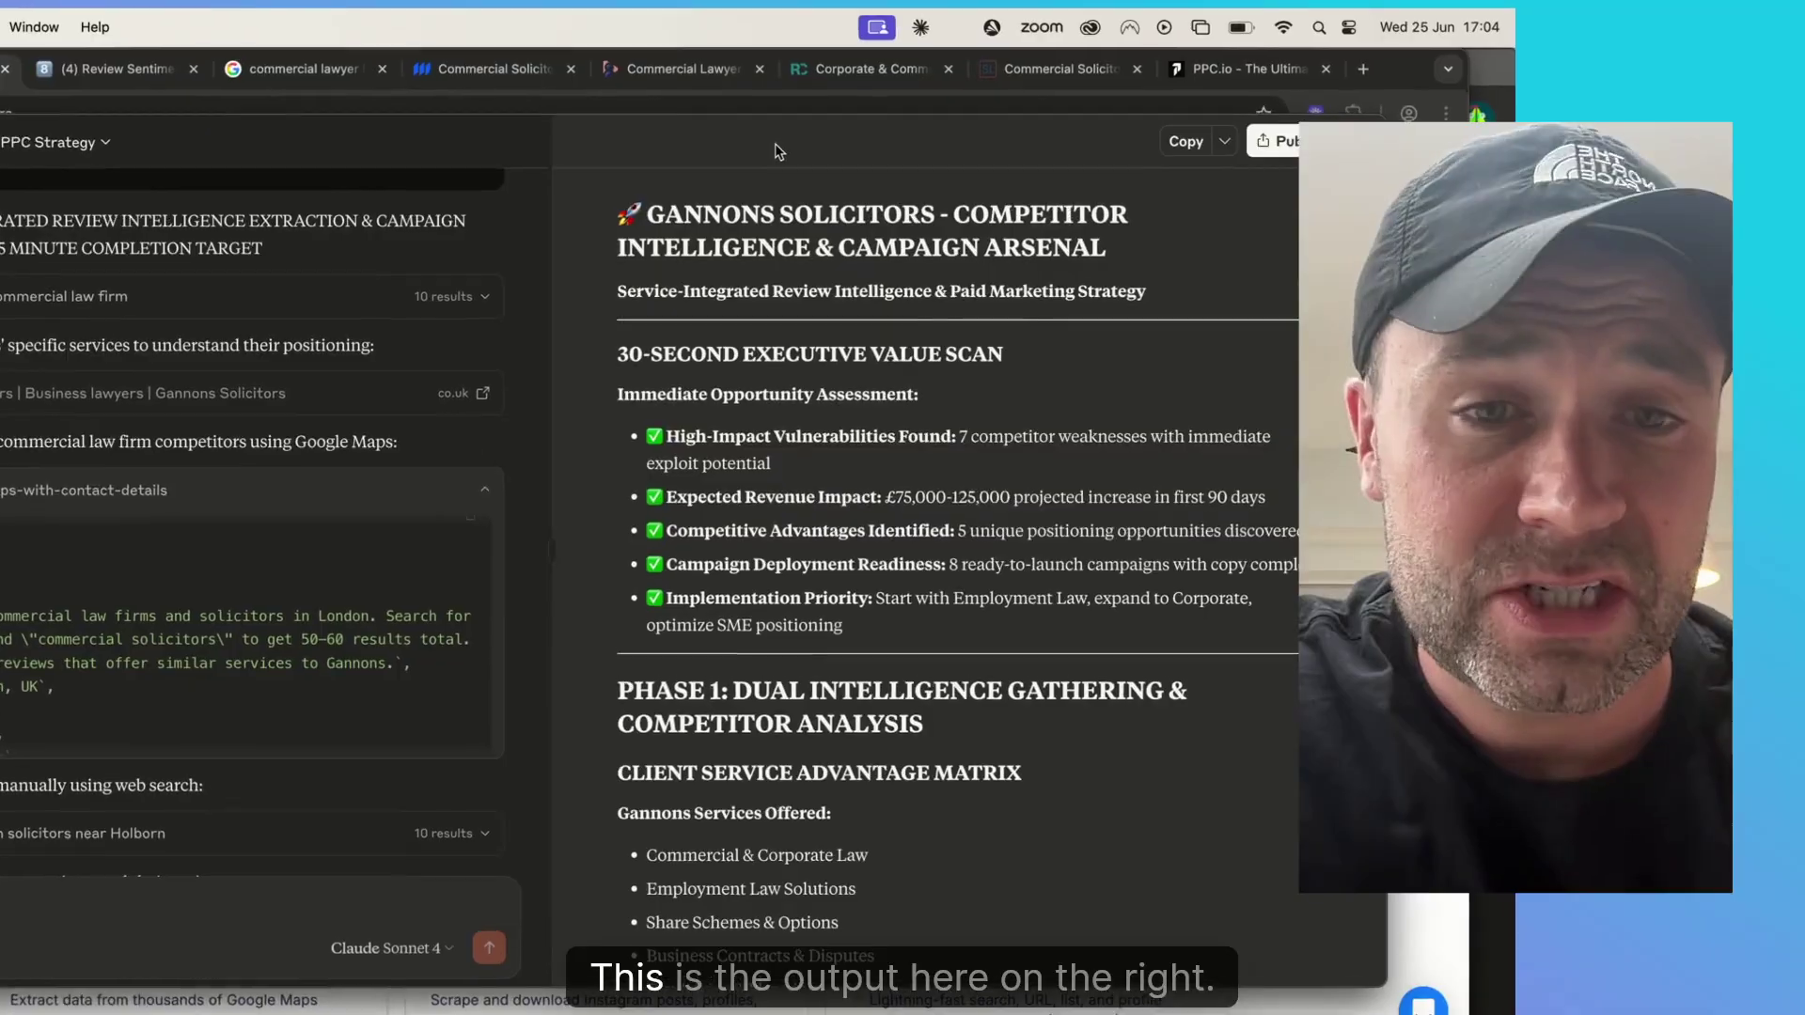
Step: Highlight the Gannons Services Offered list down to Insolvency & Restructuring
scroll(819, 589, down, 3)
drag(616, 485, 762, 698)
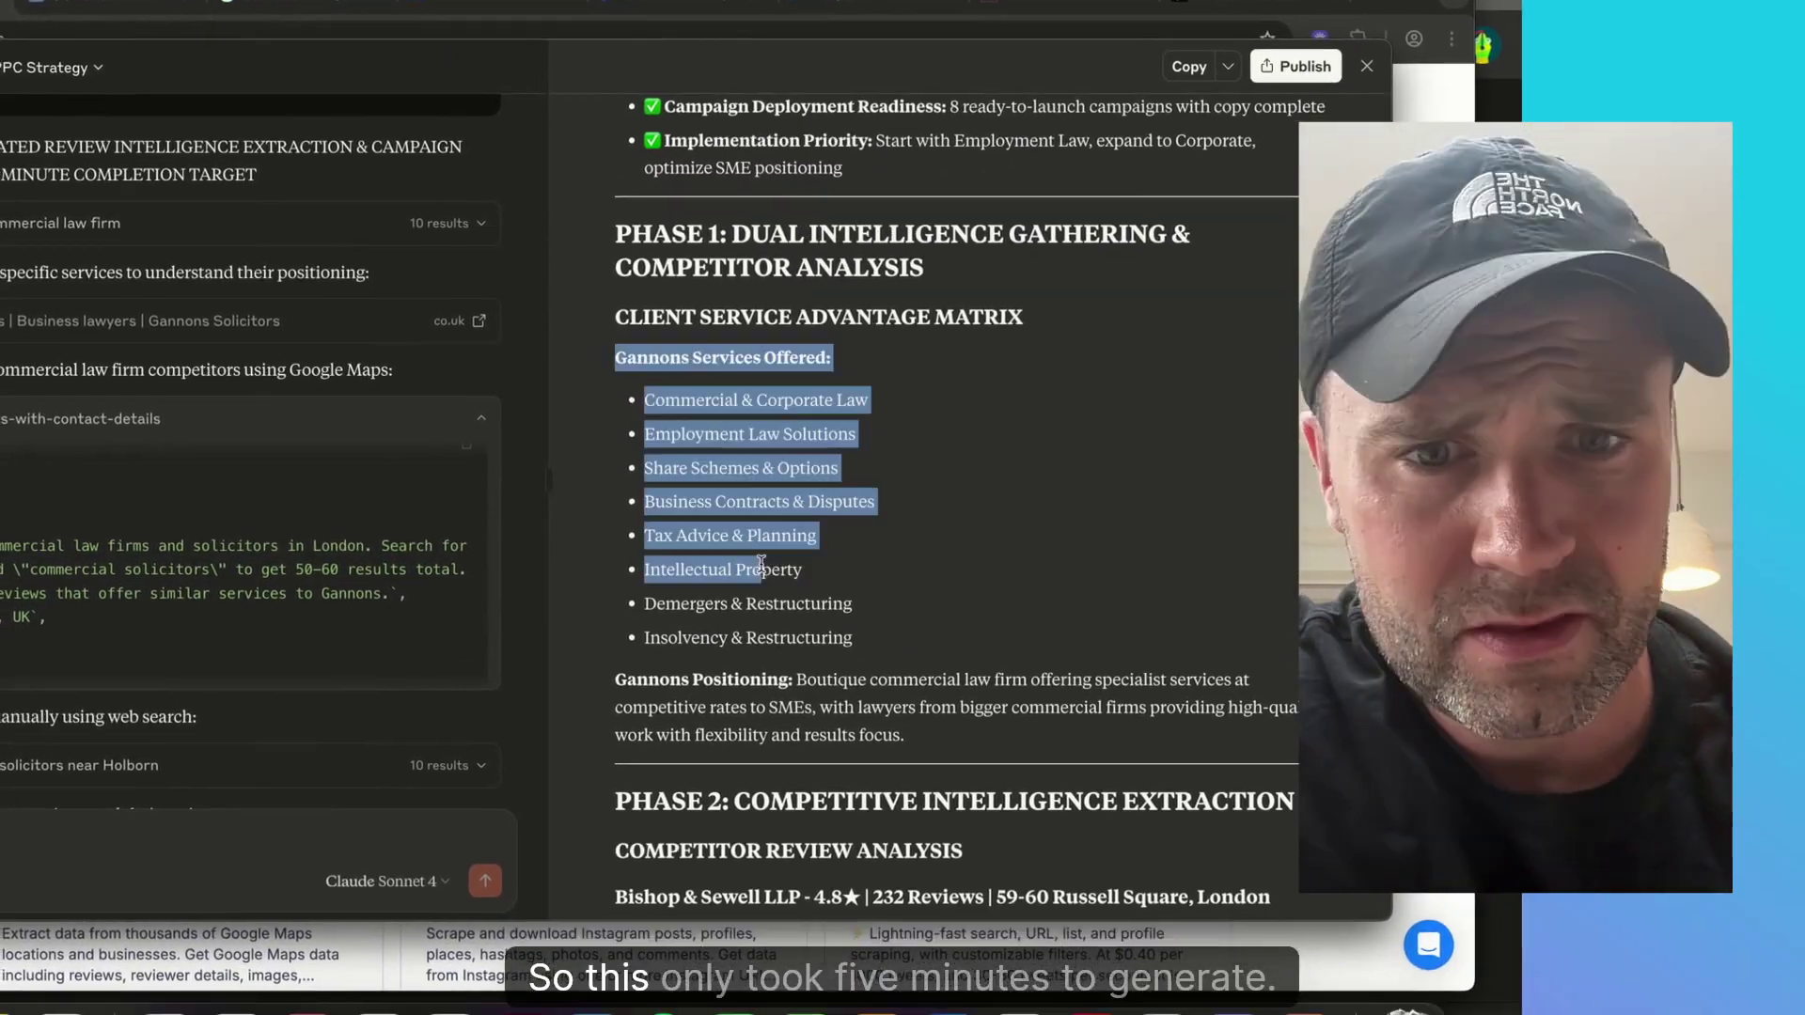
drag(763, 564, 851, 639)
click(811, 440)
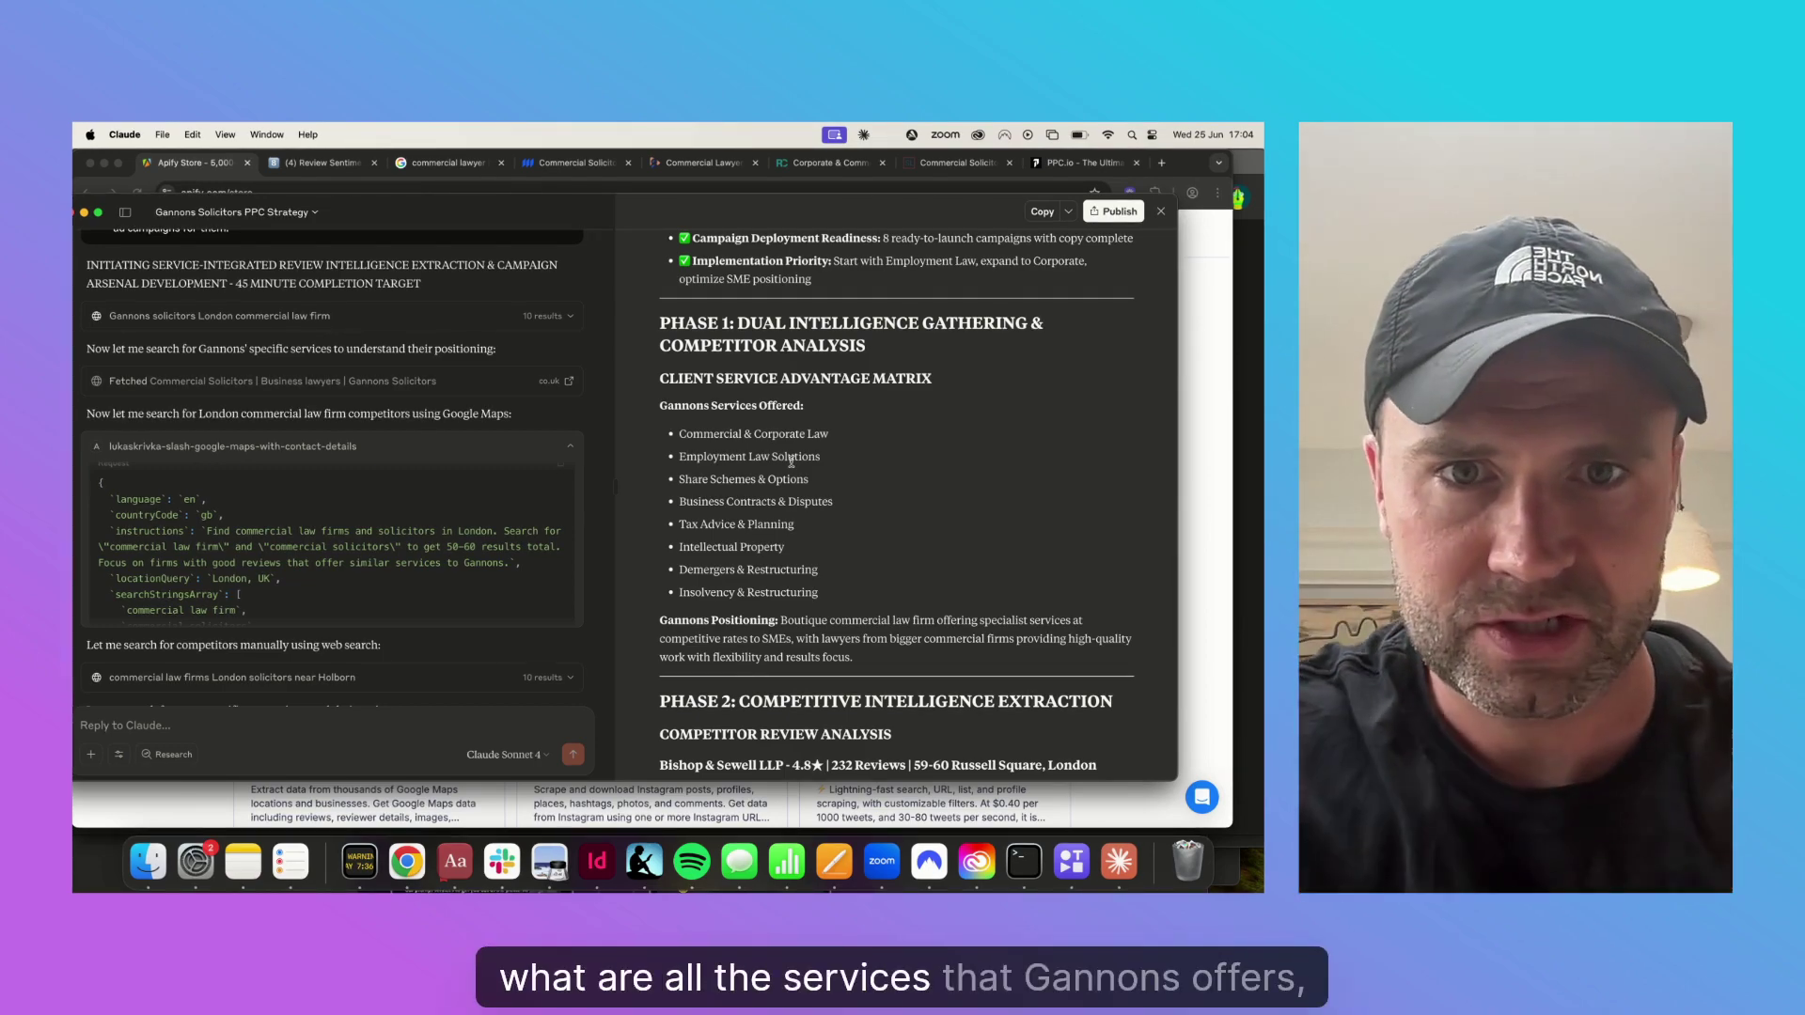
Step: Review the Bishop & Sewell LLP competitor entry and its property review quotes
scroll(782, 448, down, 5)
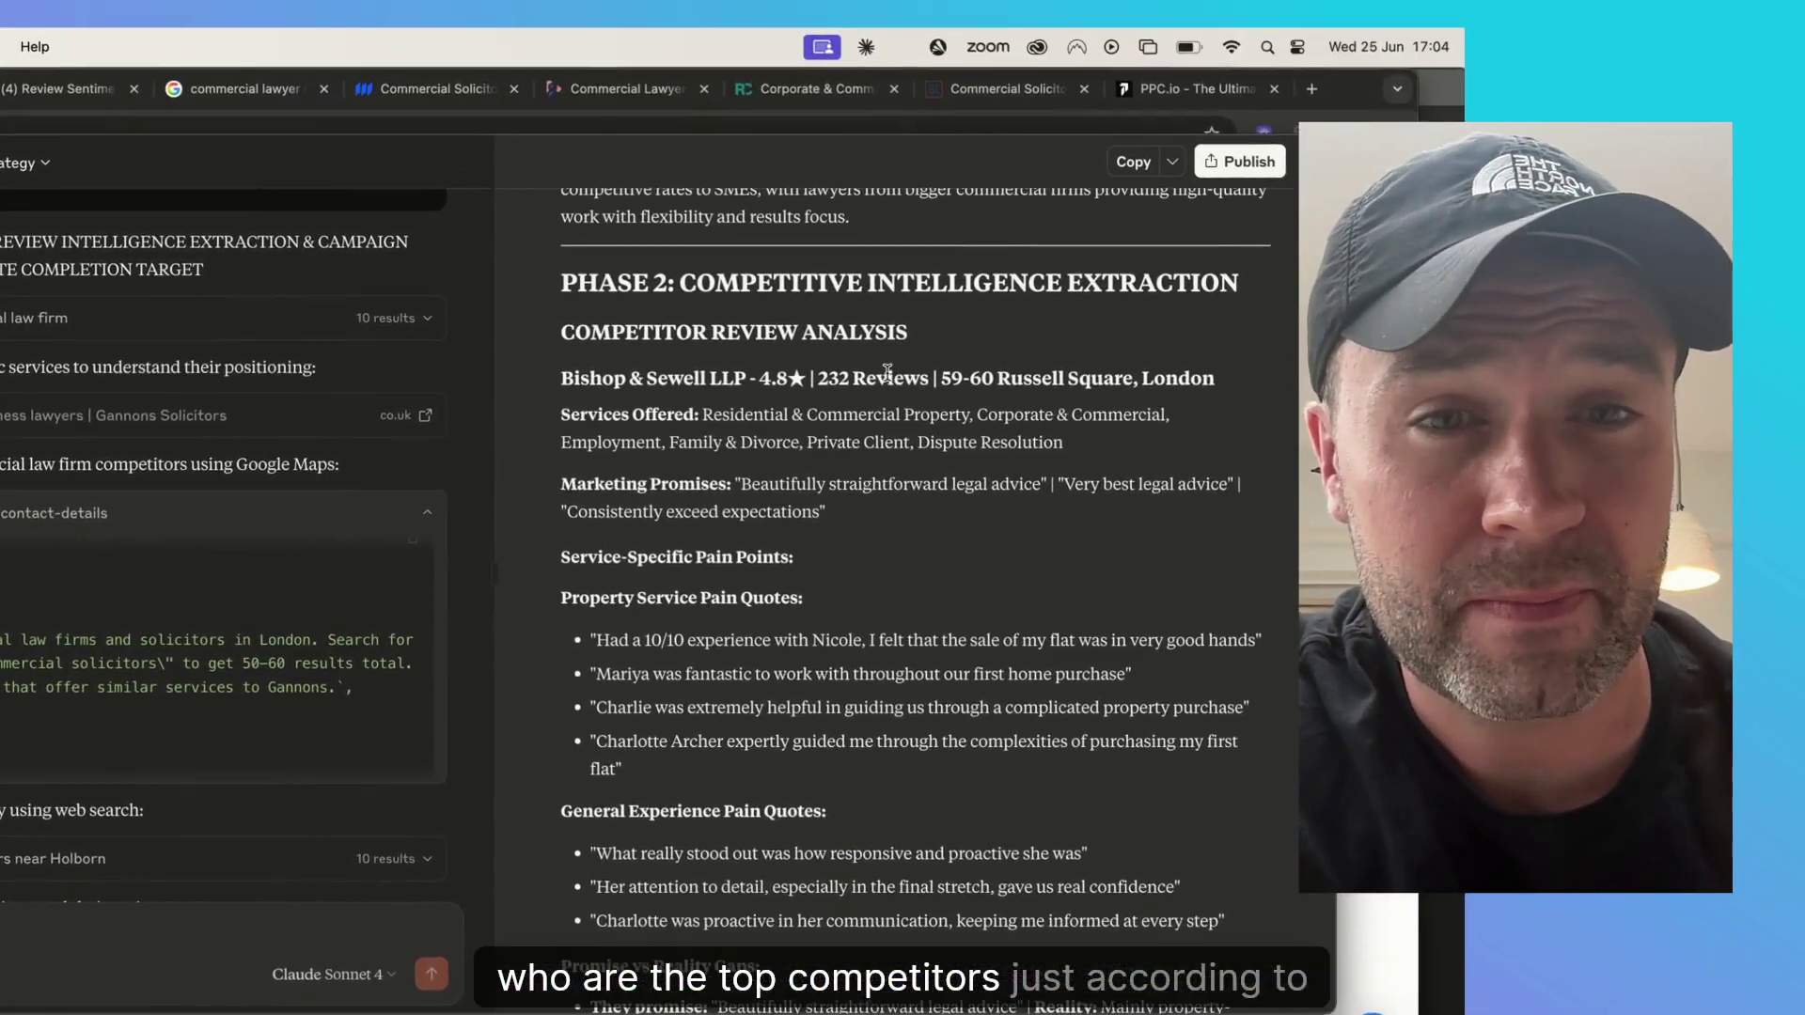
triple_click(887, 372)
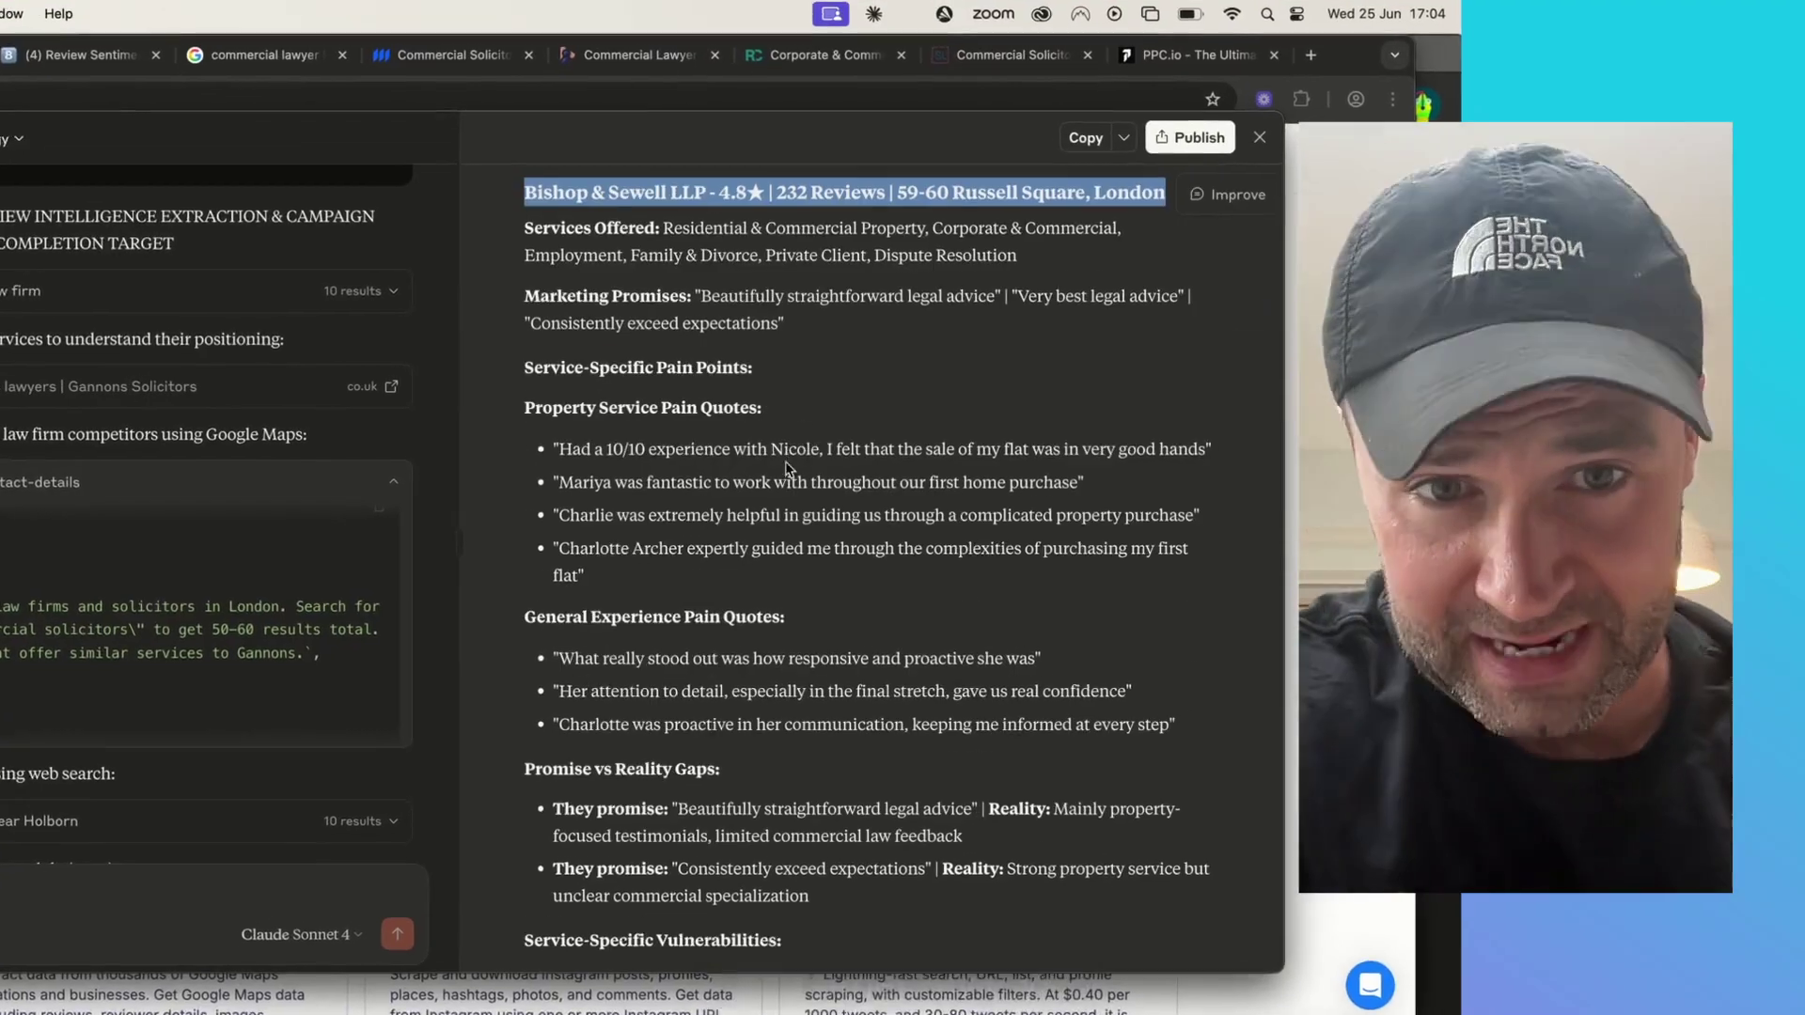
drag(645, 539, 805, 560)
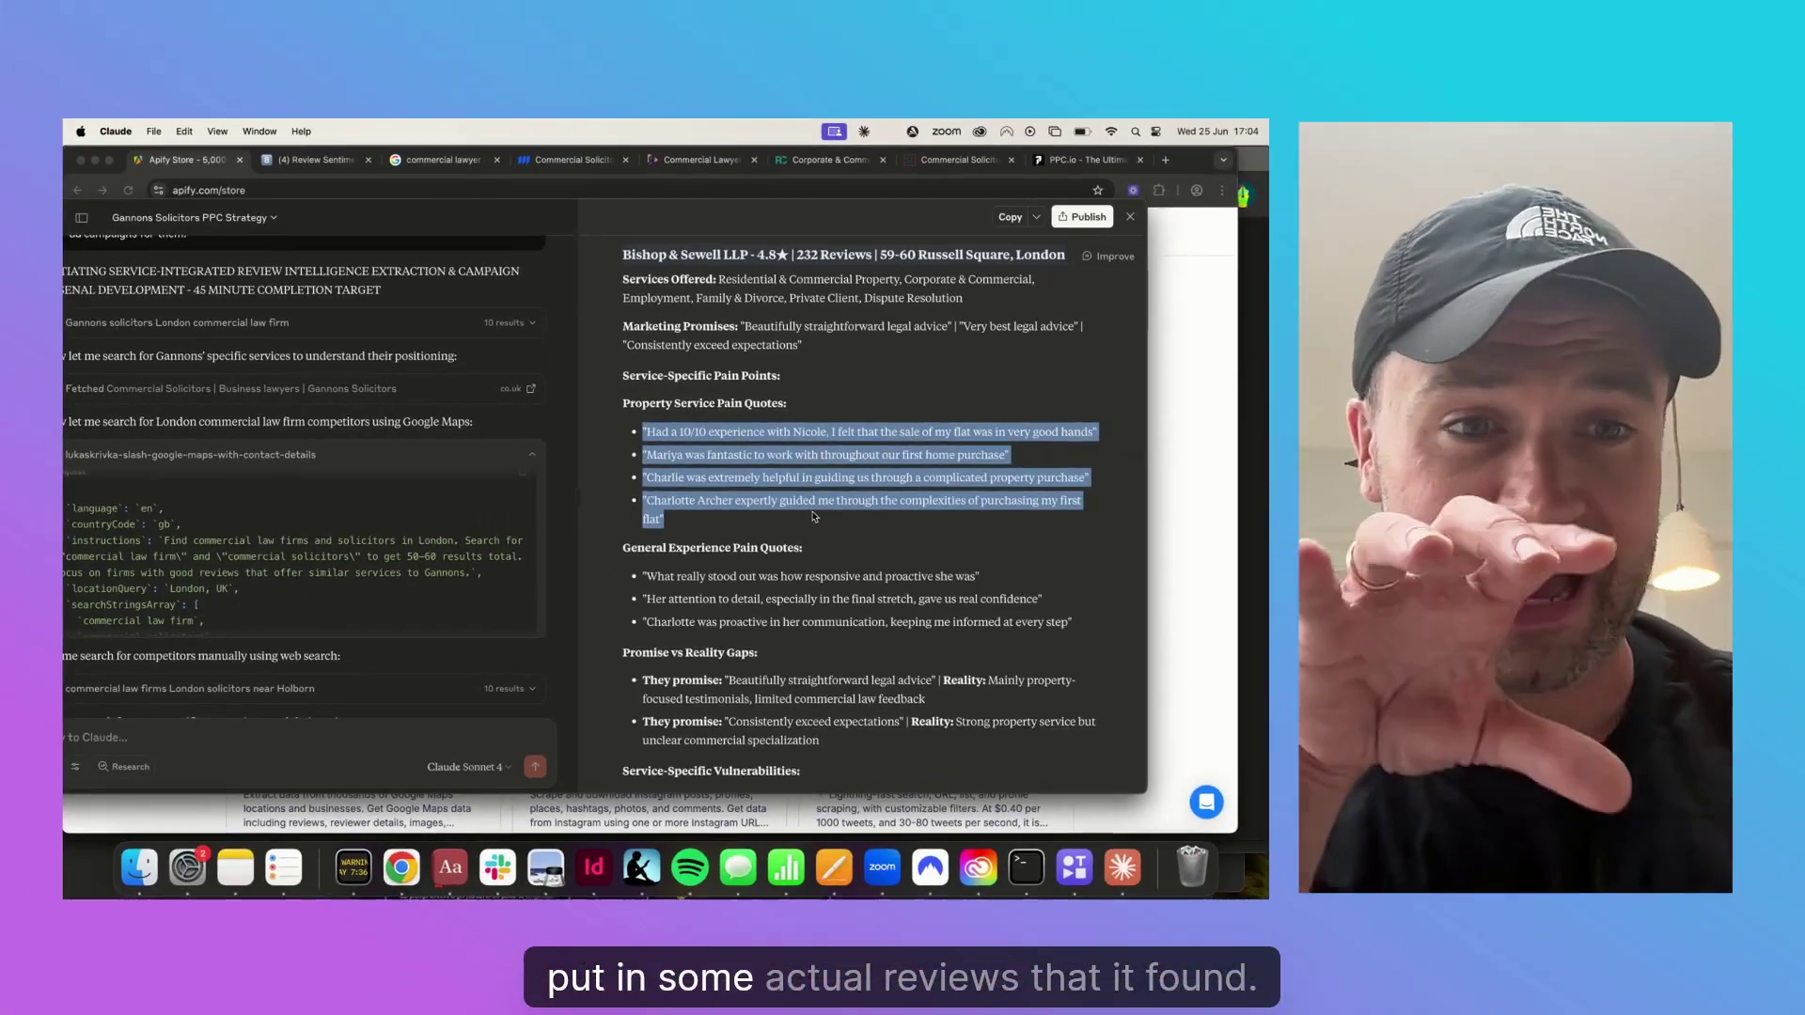
click(809, 519)
Step: Read the Russell-Cooke pricing complaints and reach the Competitive Pricing Intelligence table
scroll(808, 519, down, 3)
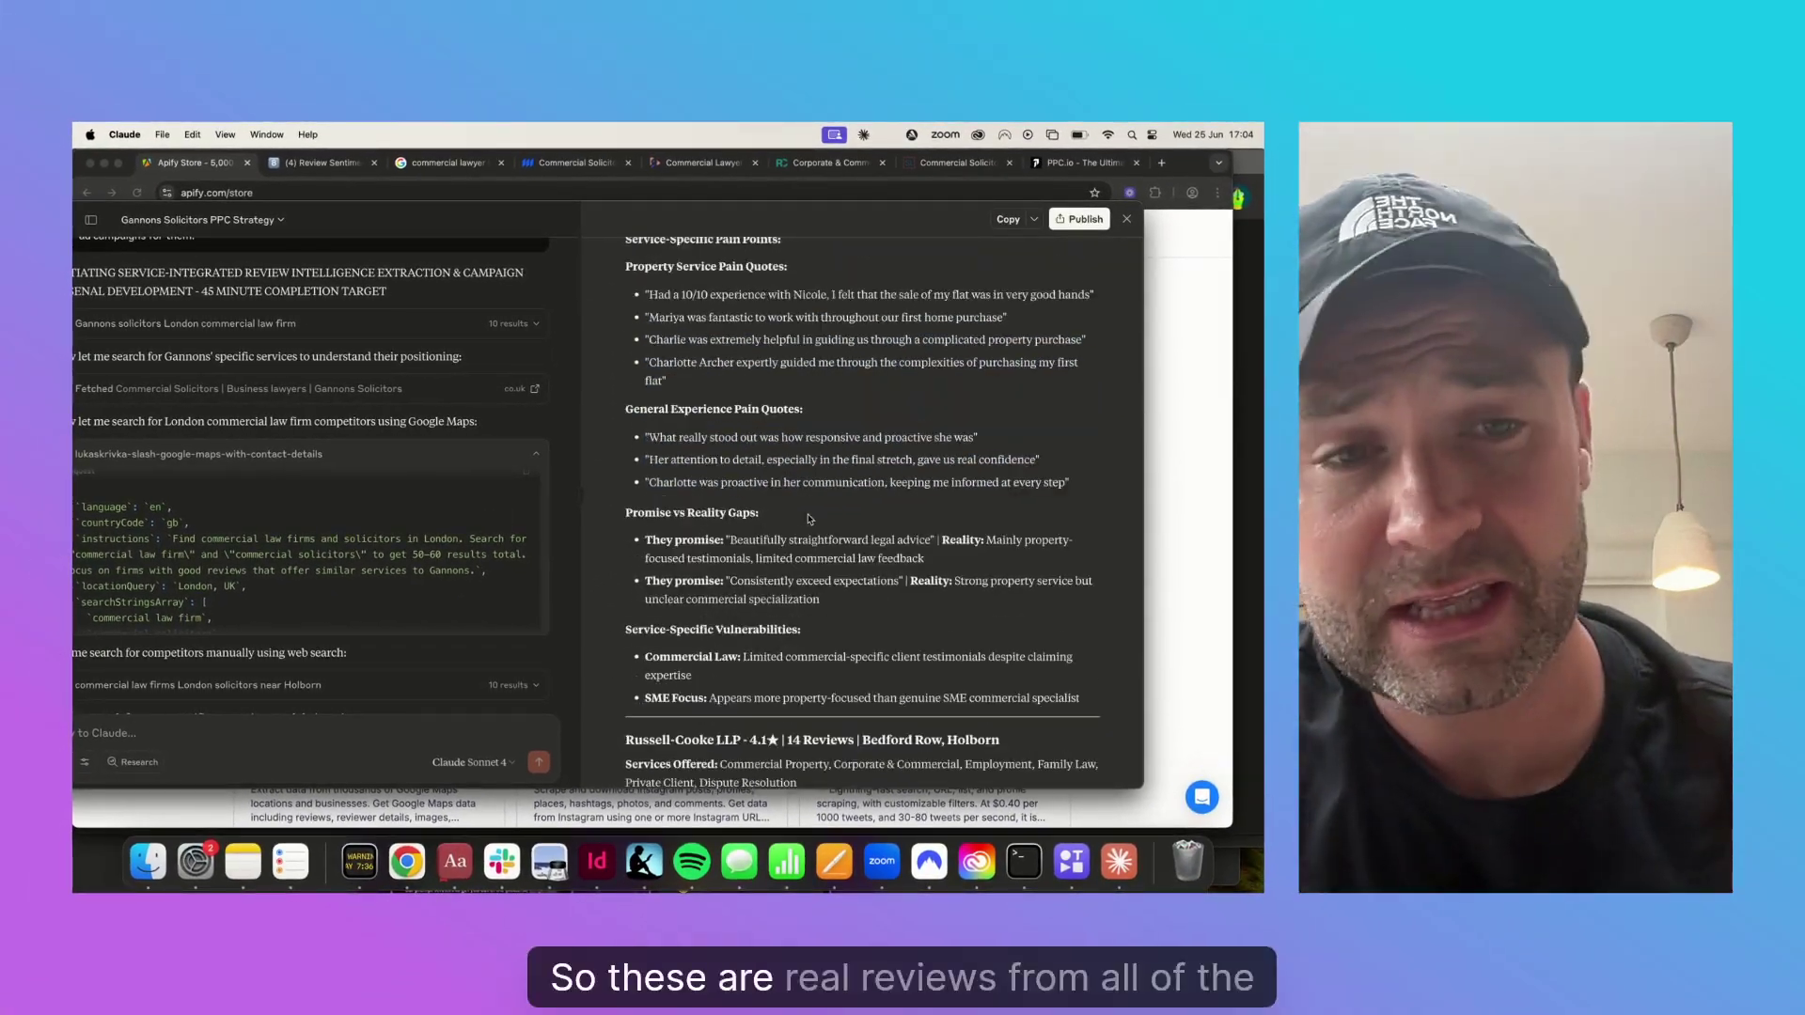
scroll(809, 519, down, 2)
scroll(804, 508, down, 5)
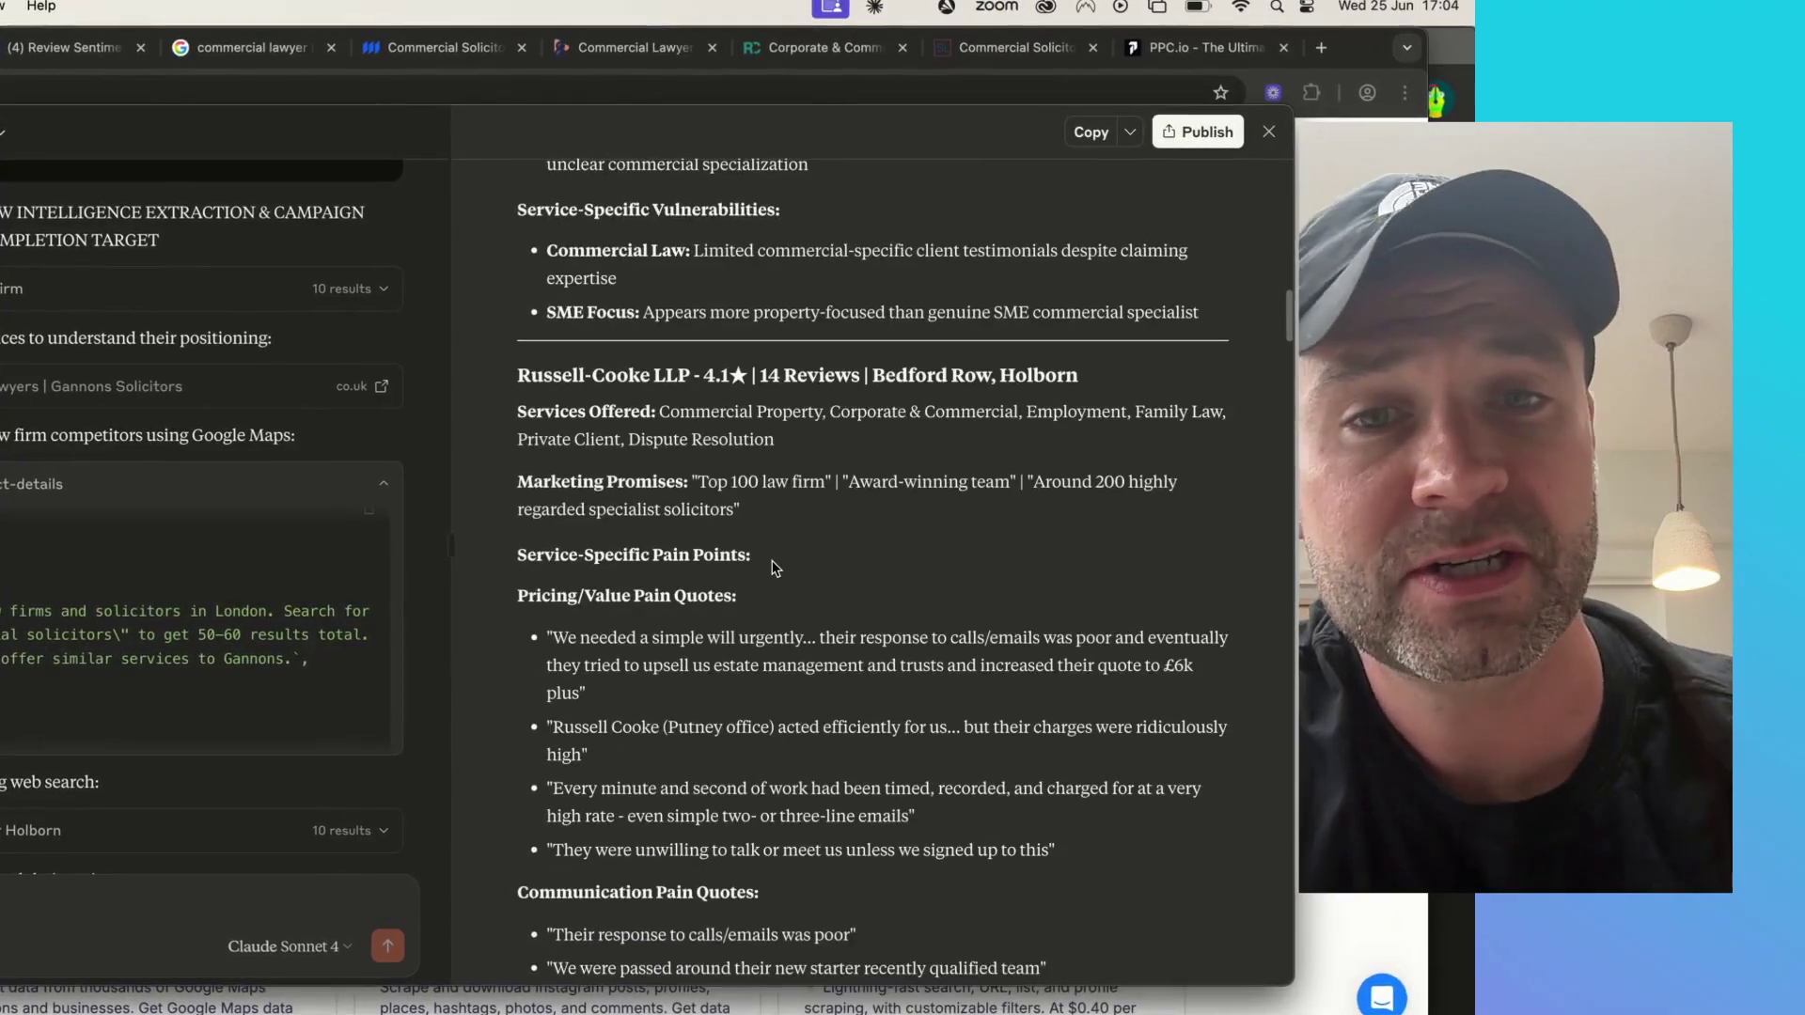
scroll(773, 568, down, 1)
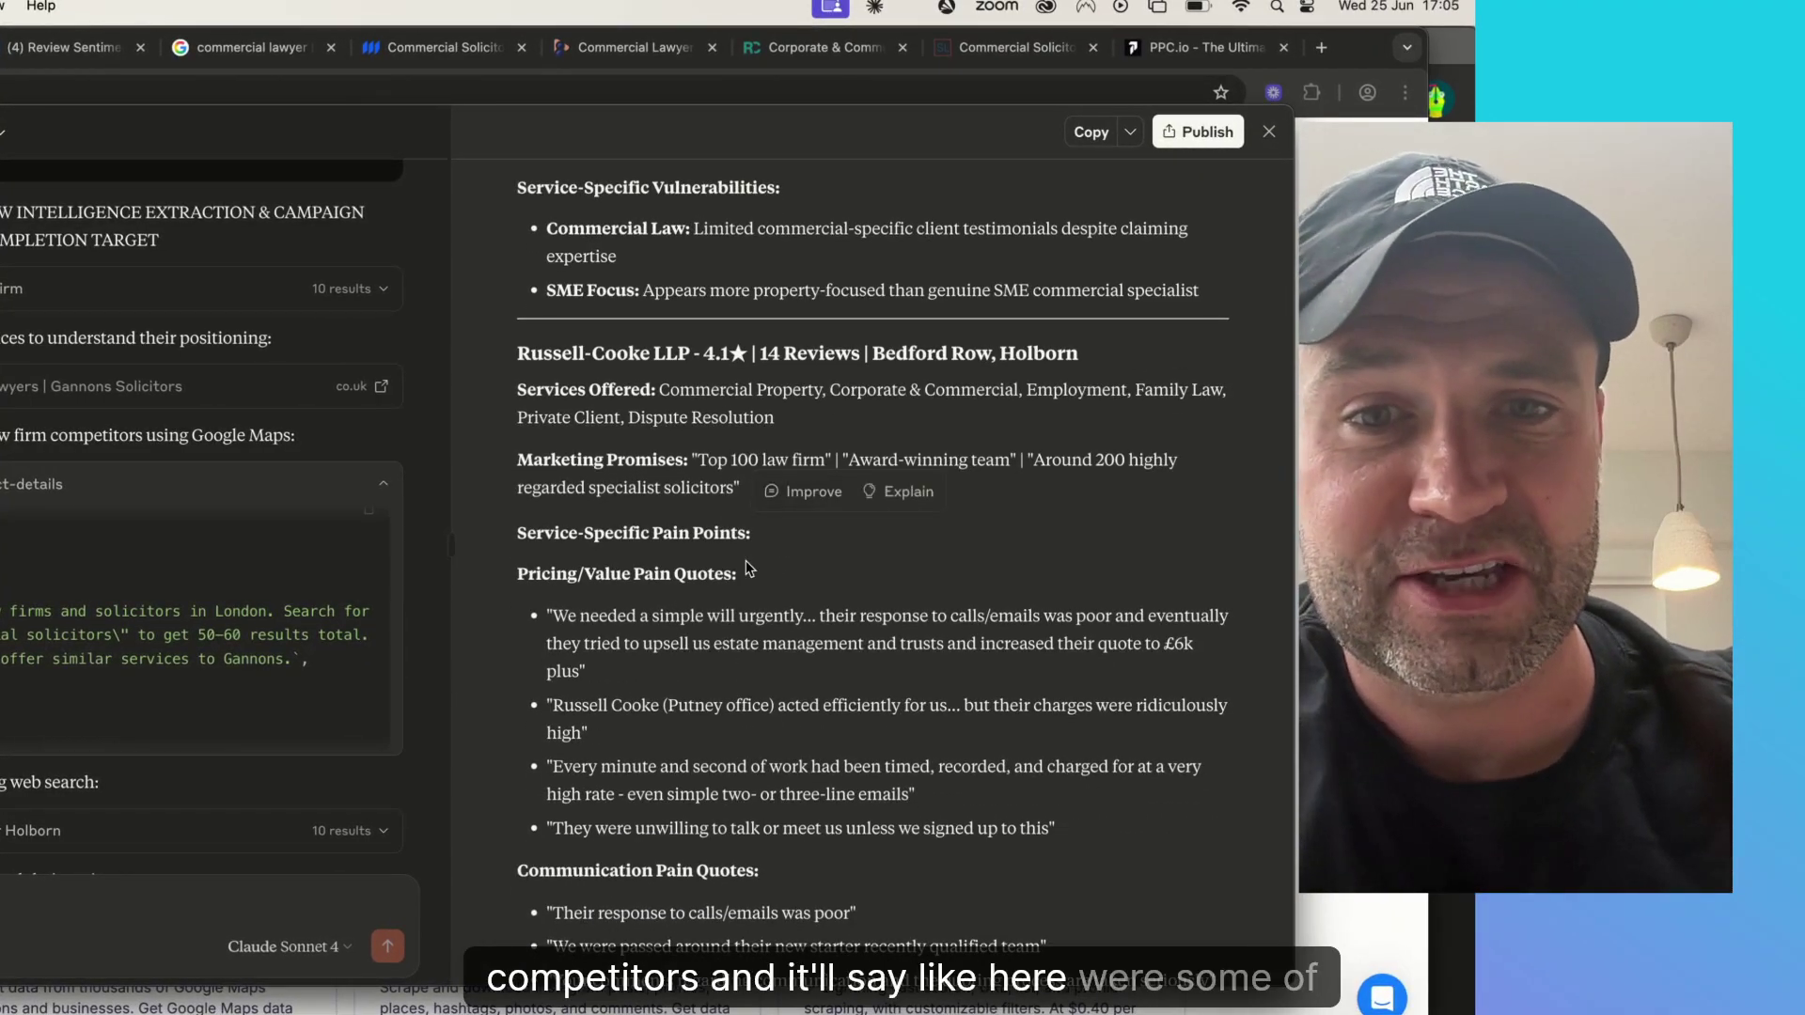
scroll(746, 568, down, 2)
triple_click(747, 567)
scroll(733, 602, down, 3)
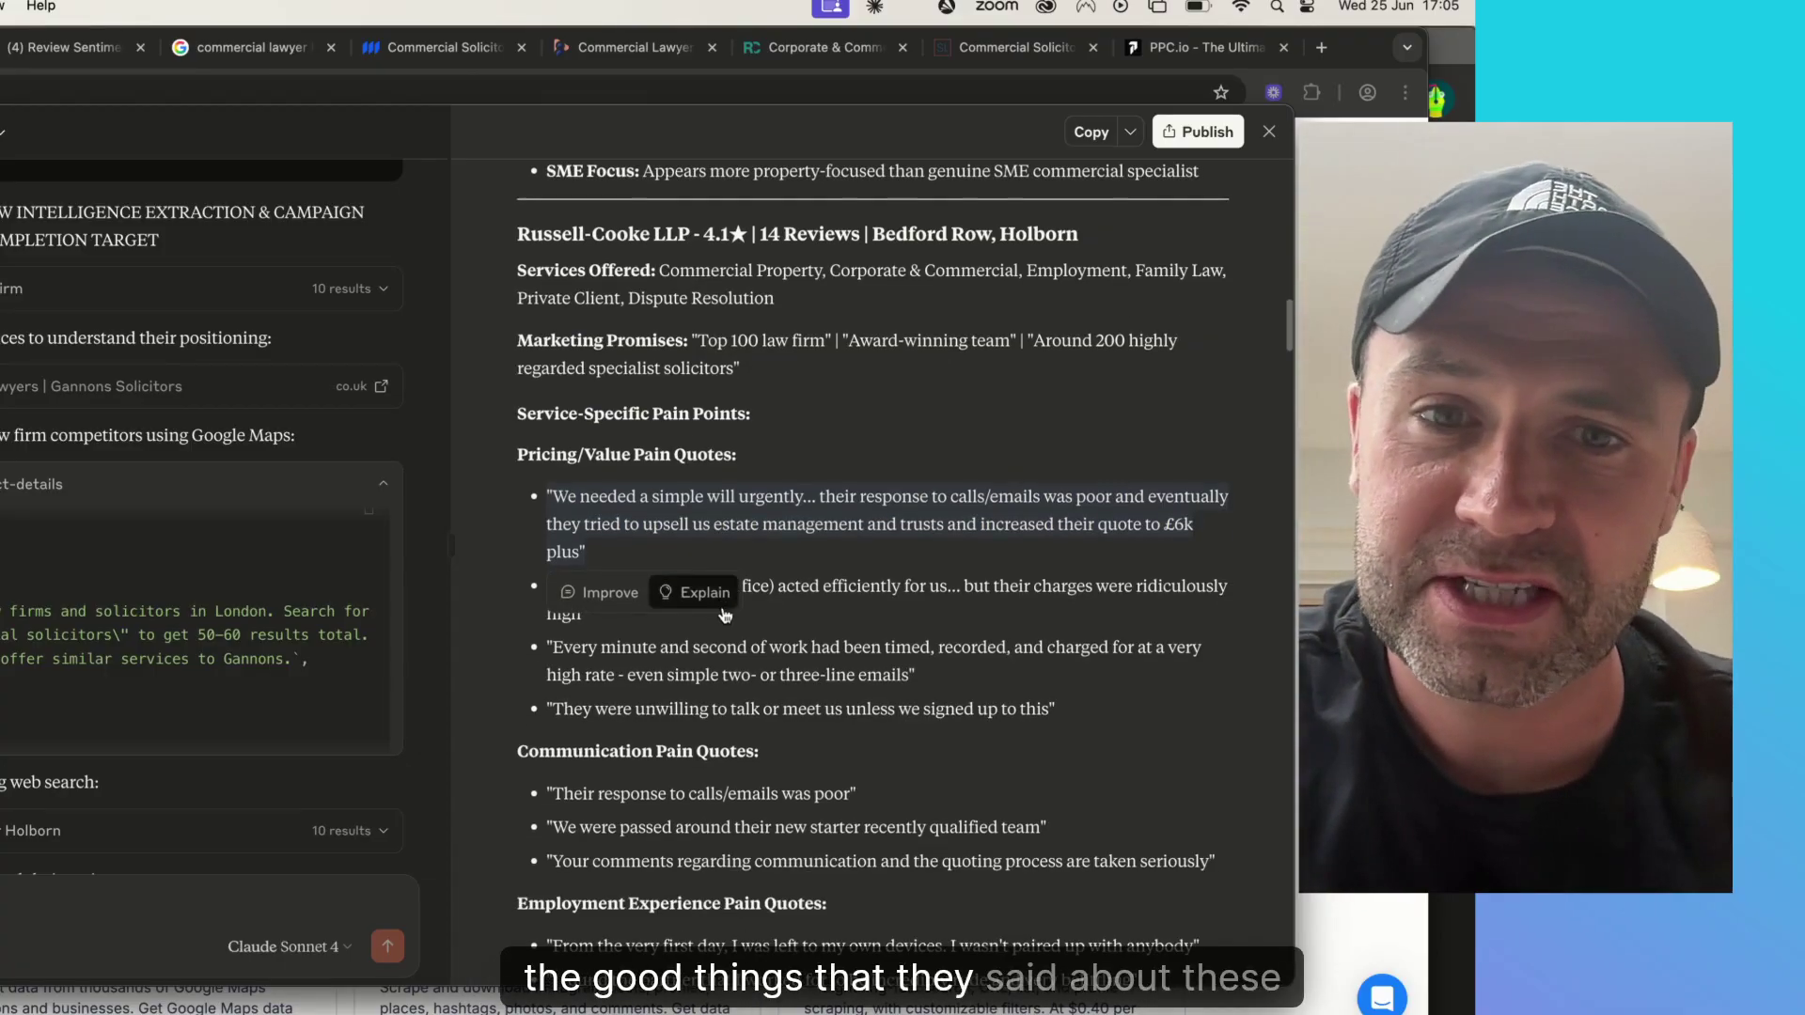
scroll(782, 592, down, 15)
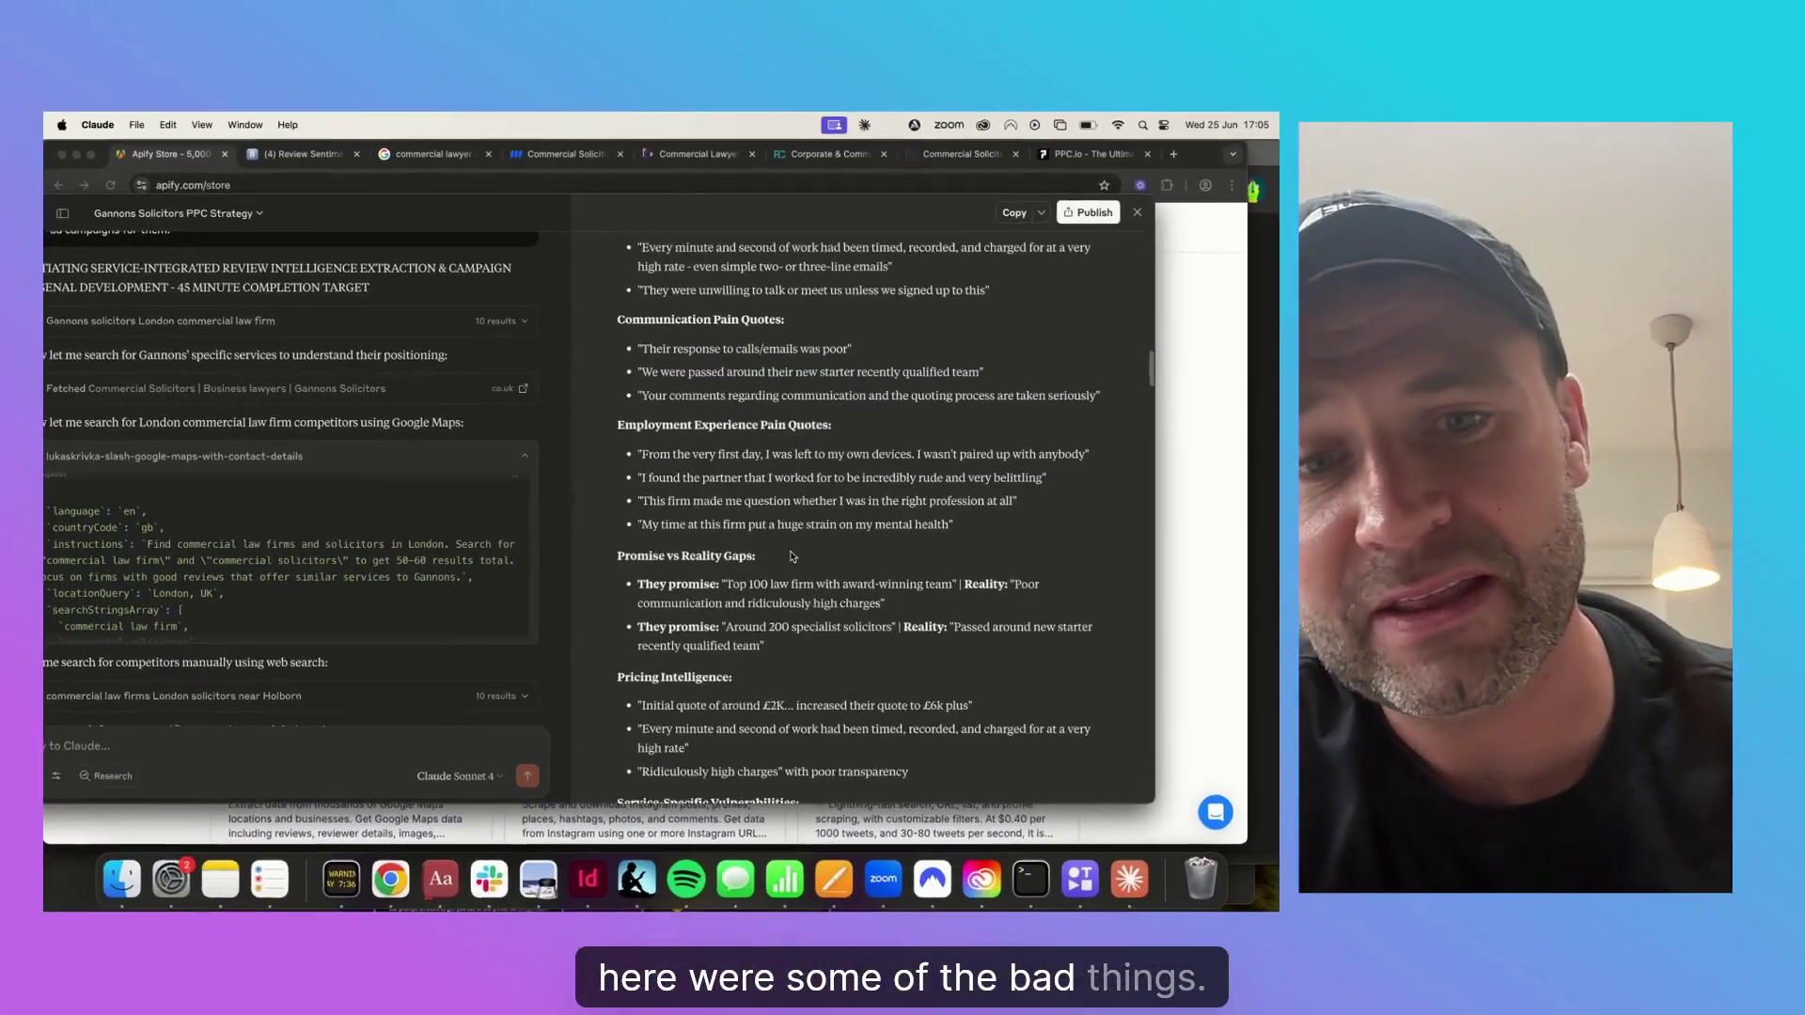
scroll(792, 551, down, 1)
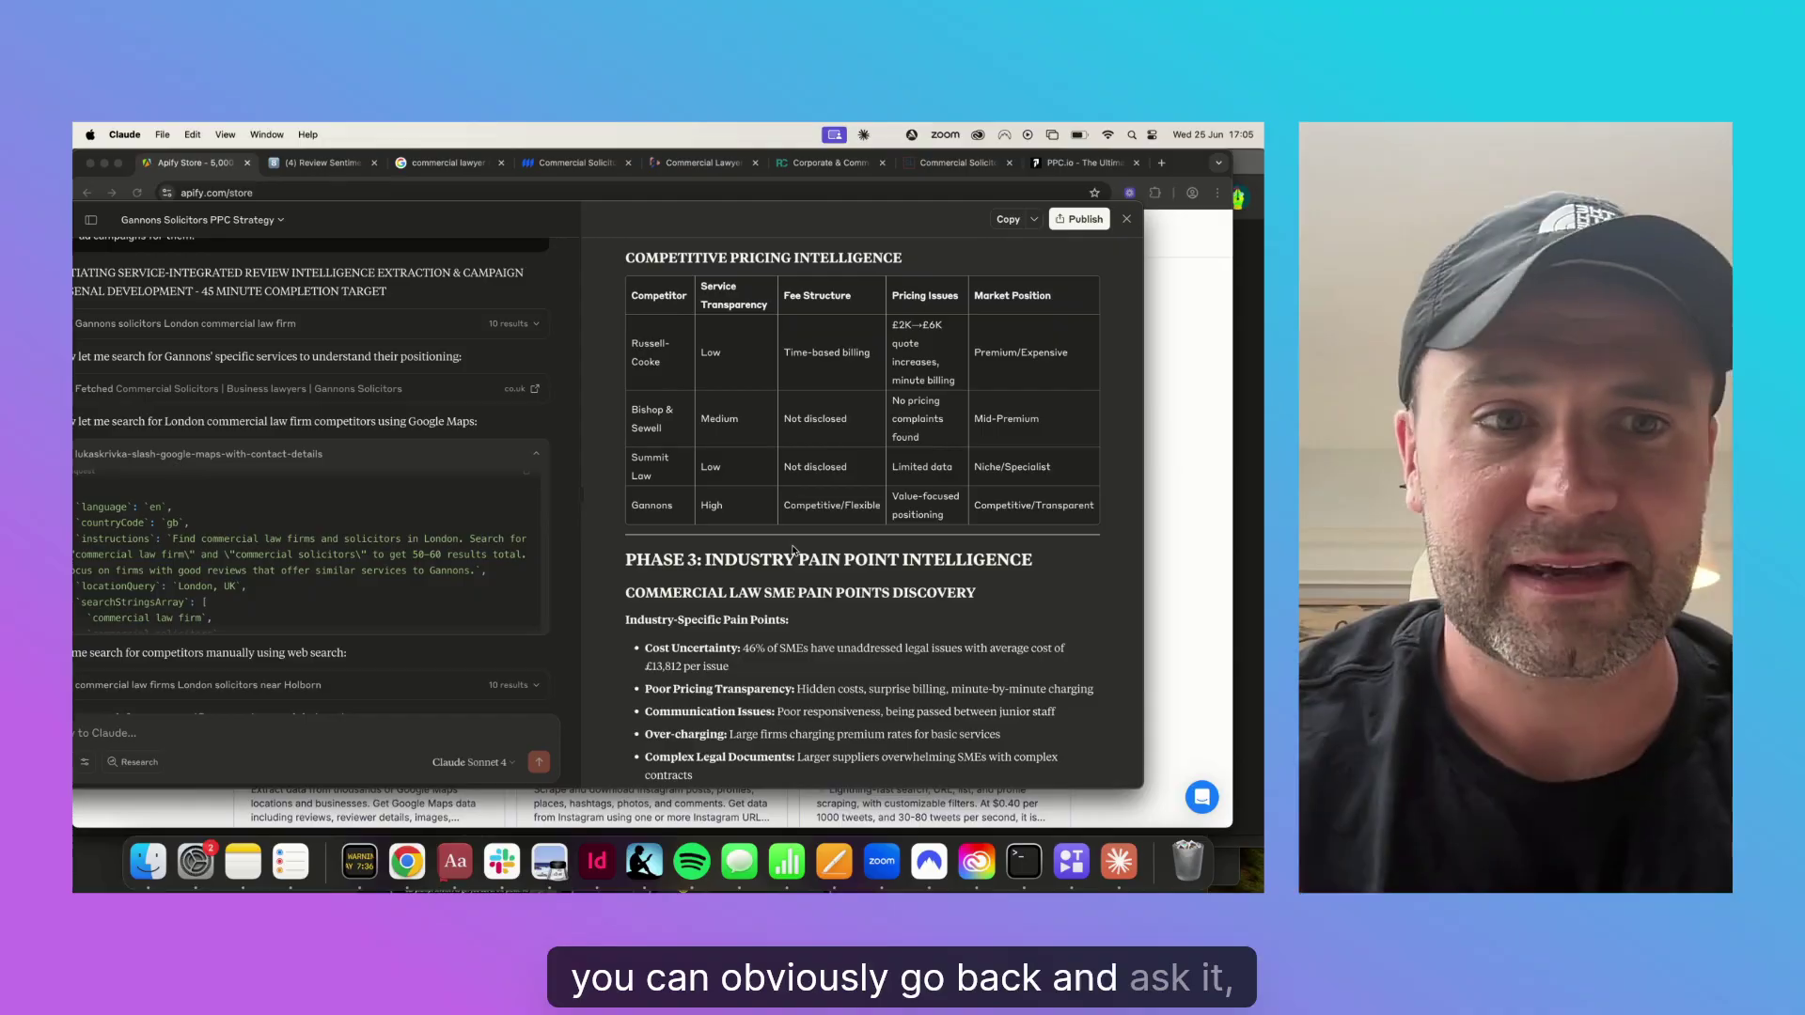
scroll(793, 551, down, 5)
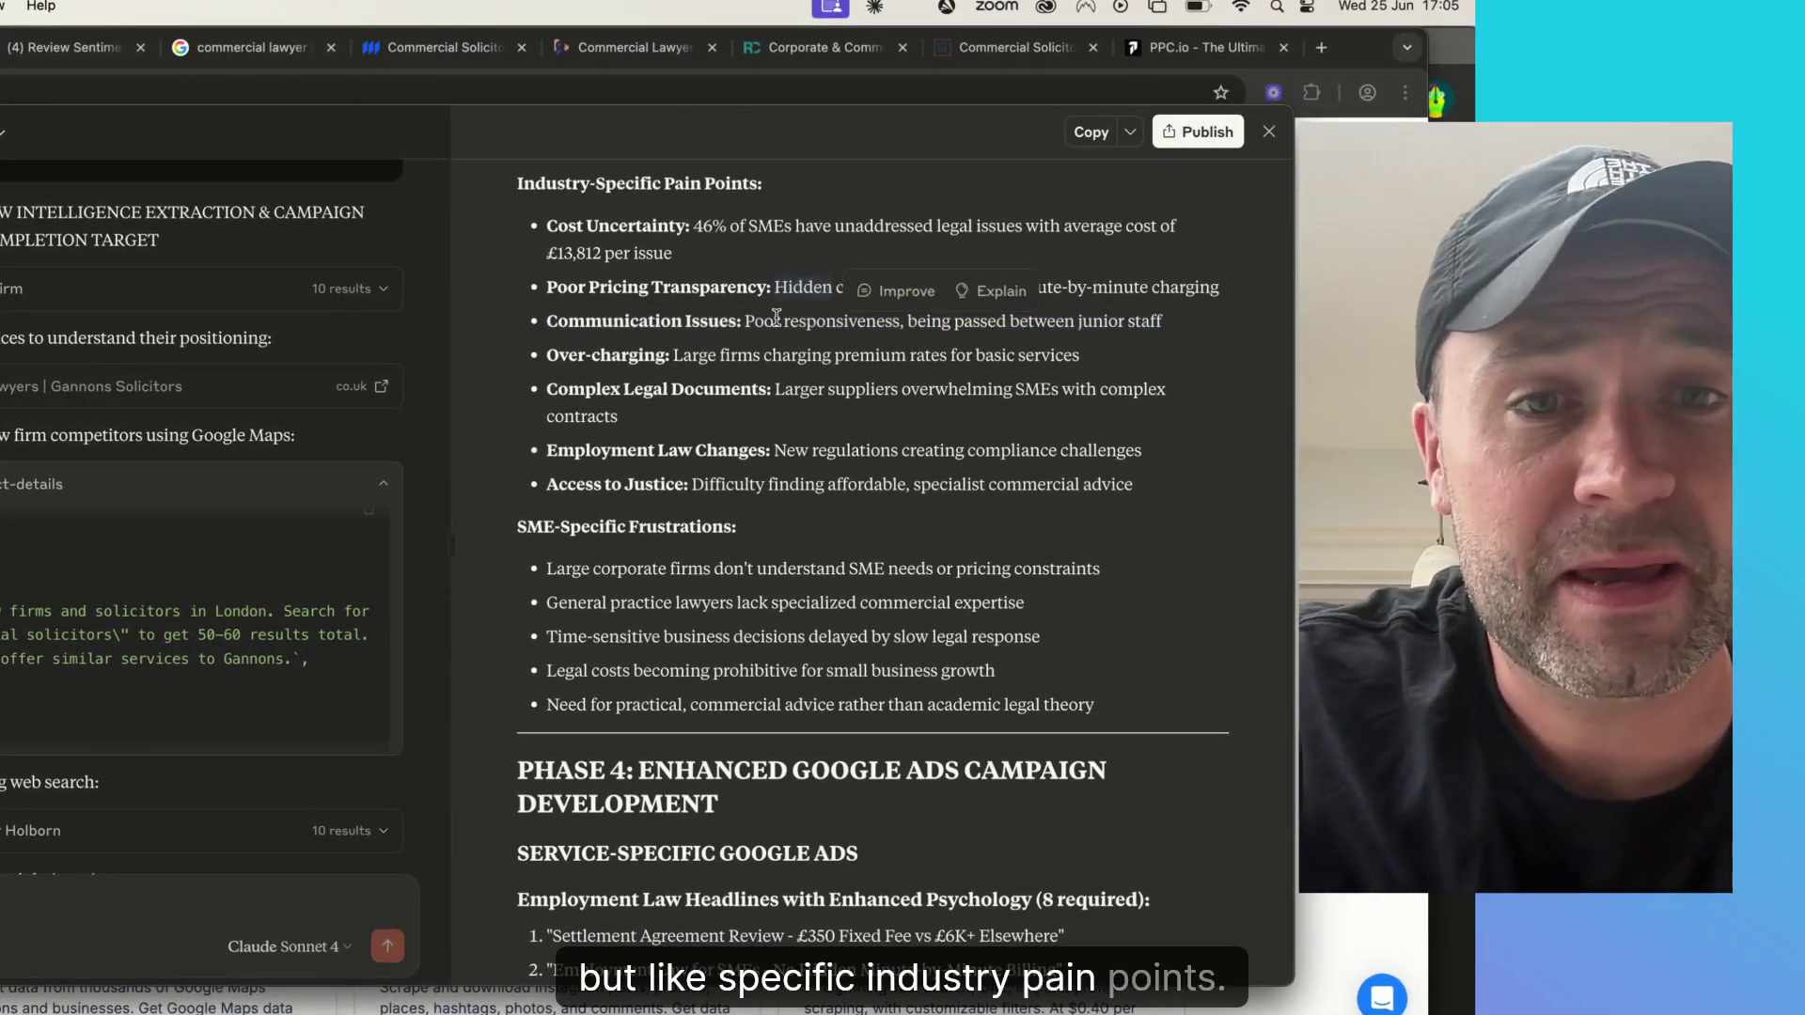
Step: Read through the poor-communication and legal-costs frustration pain points
double_click(776, 317)
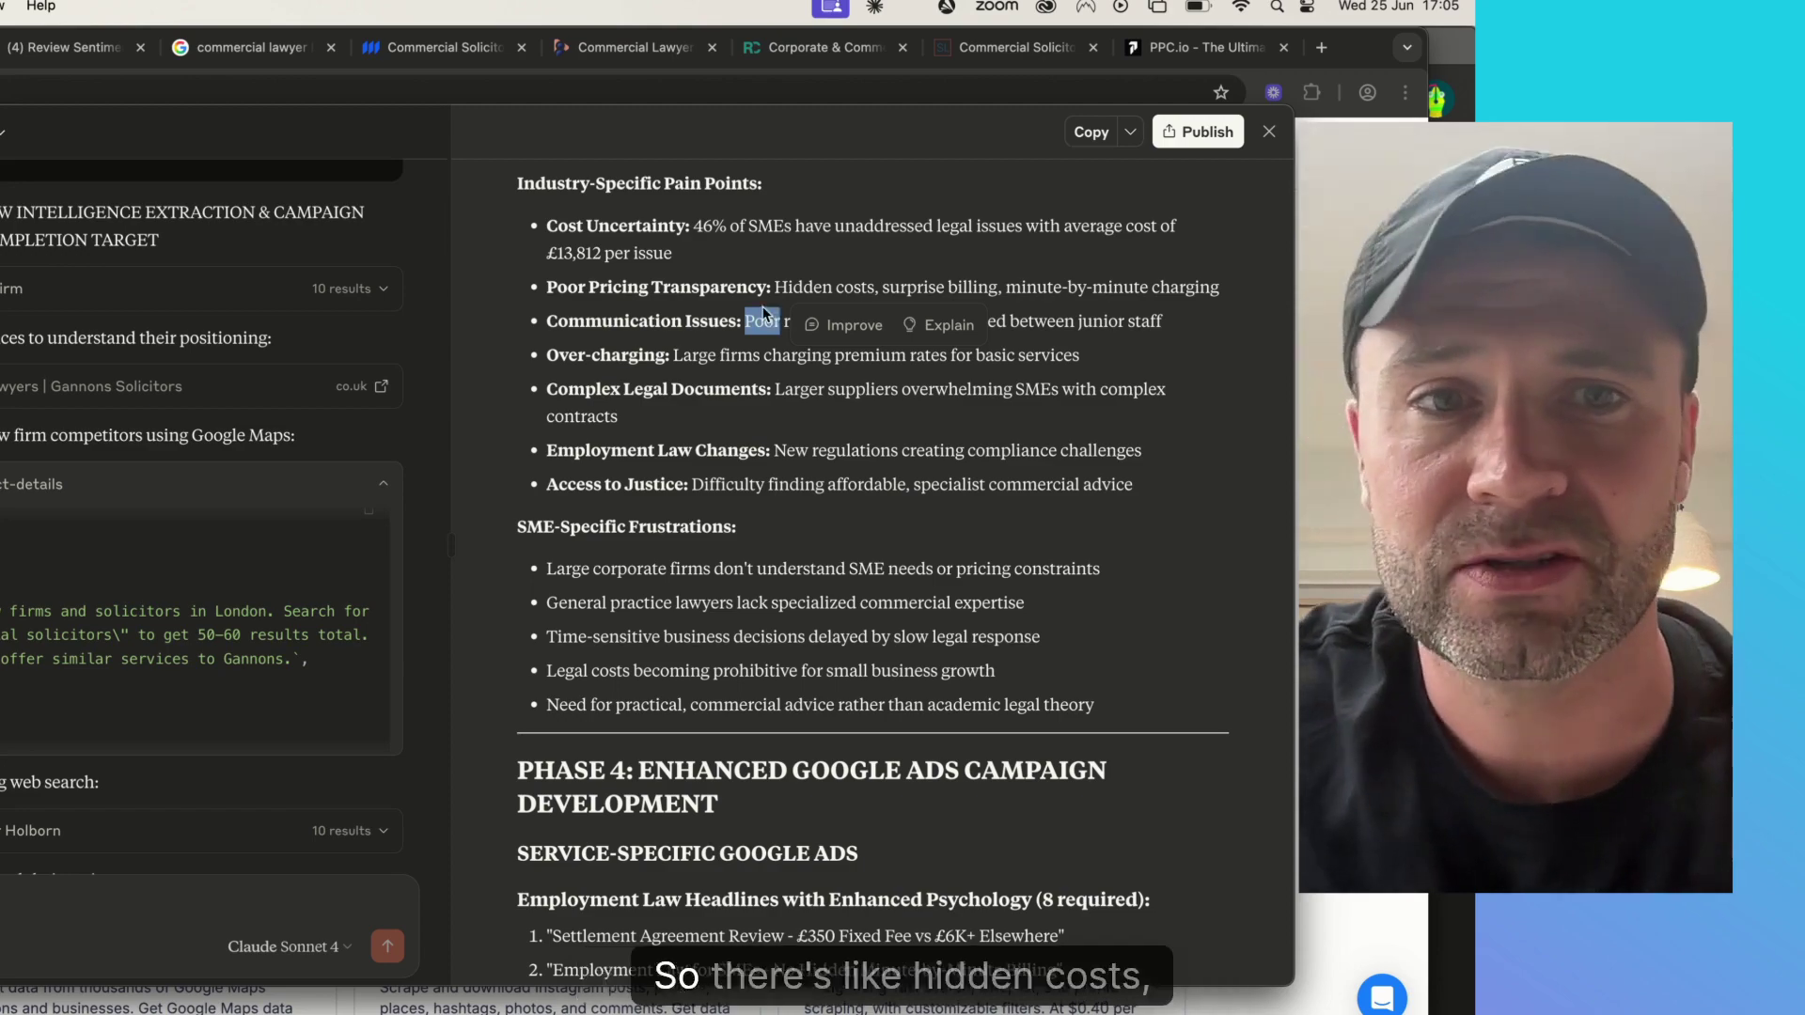
click(763, 314)
scroll(747, 358, down, 1)
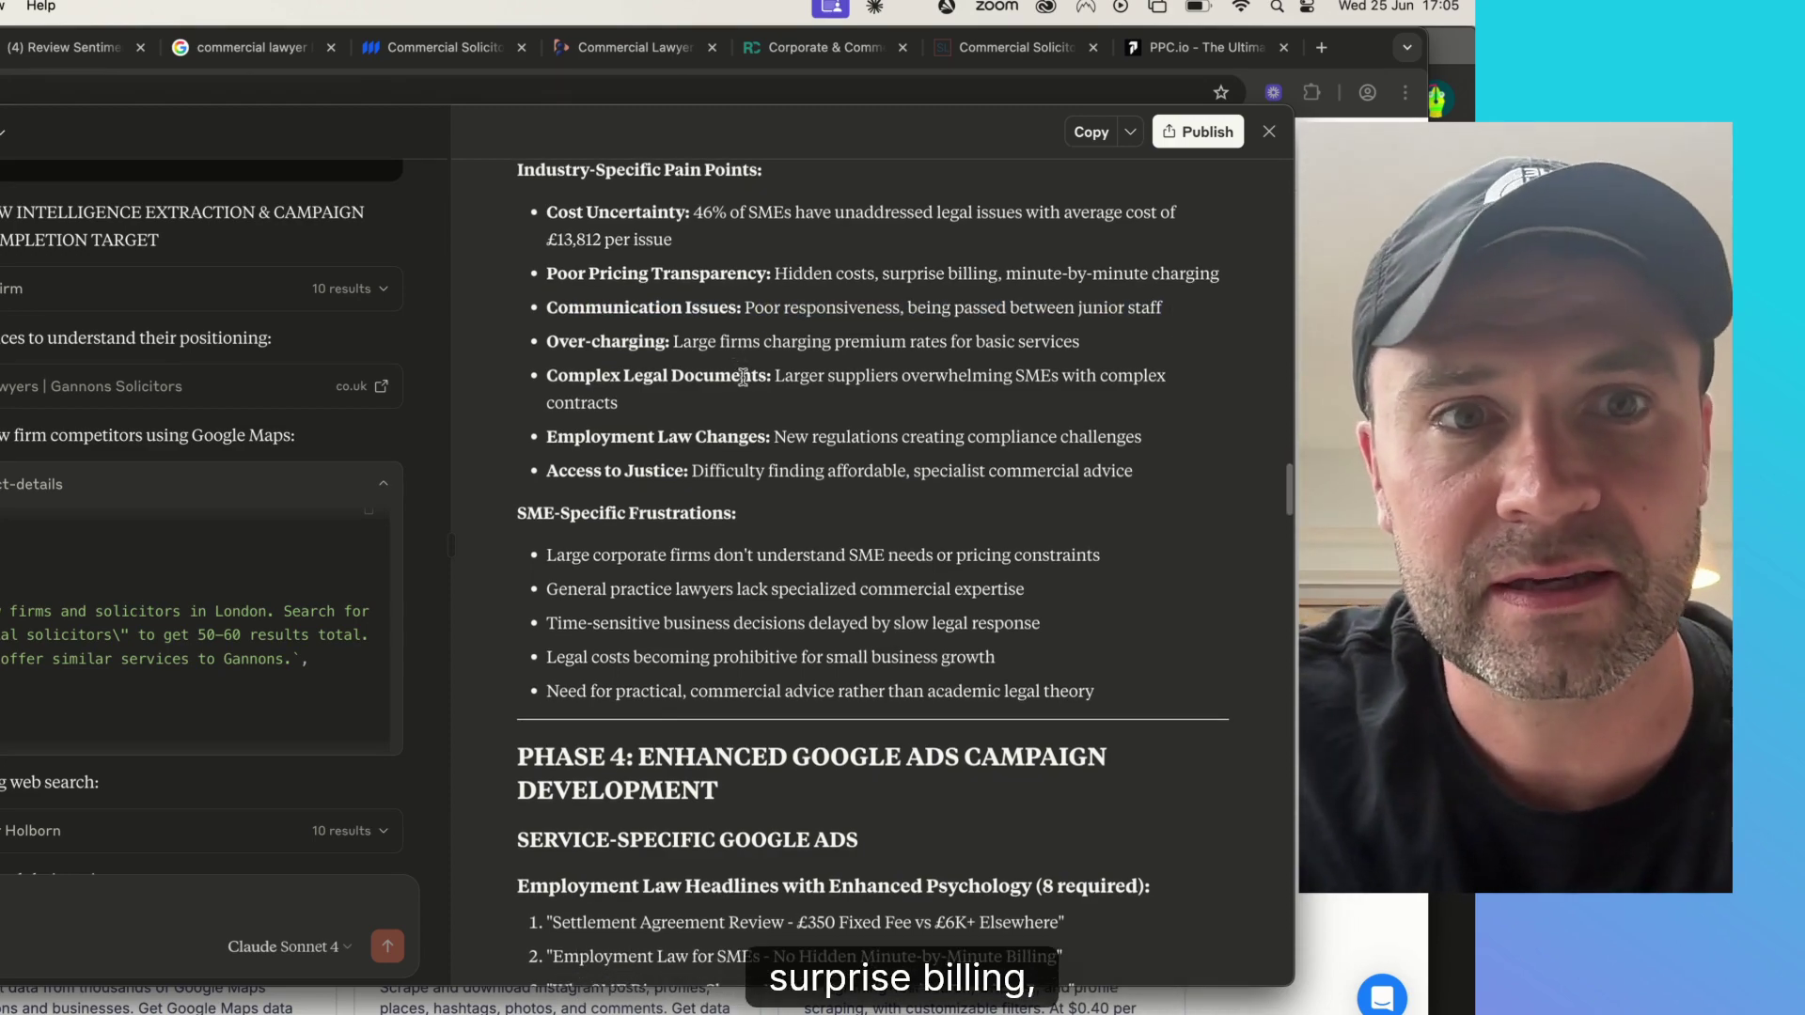
scroll(743, 377, down, 3)
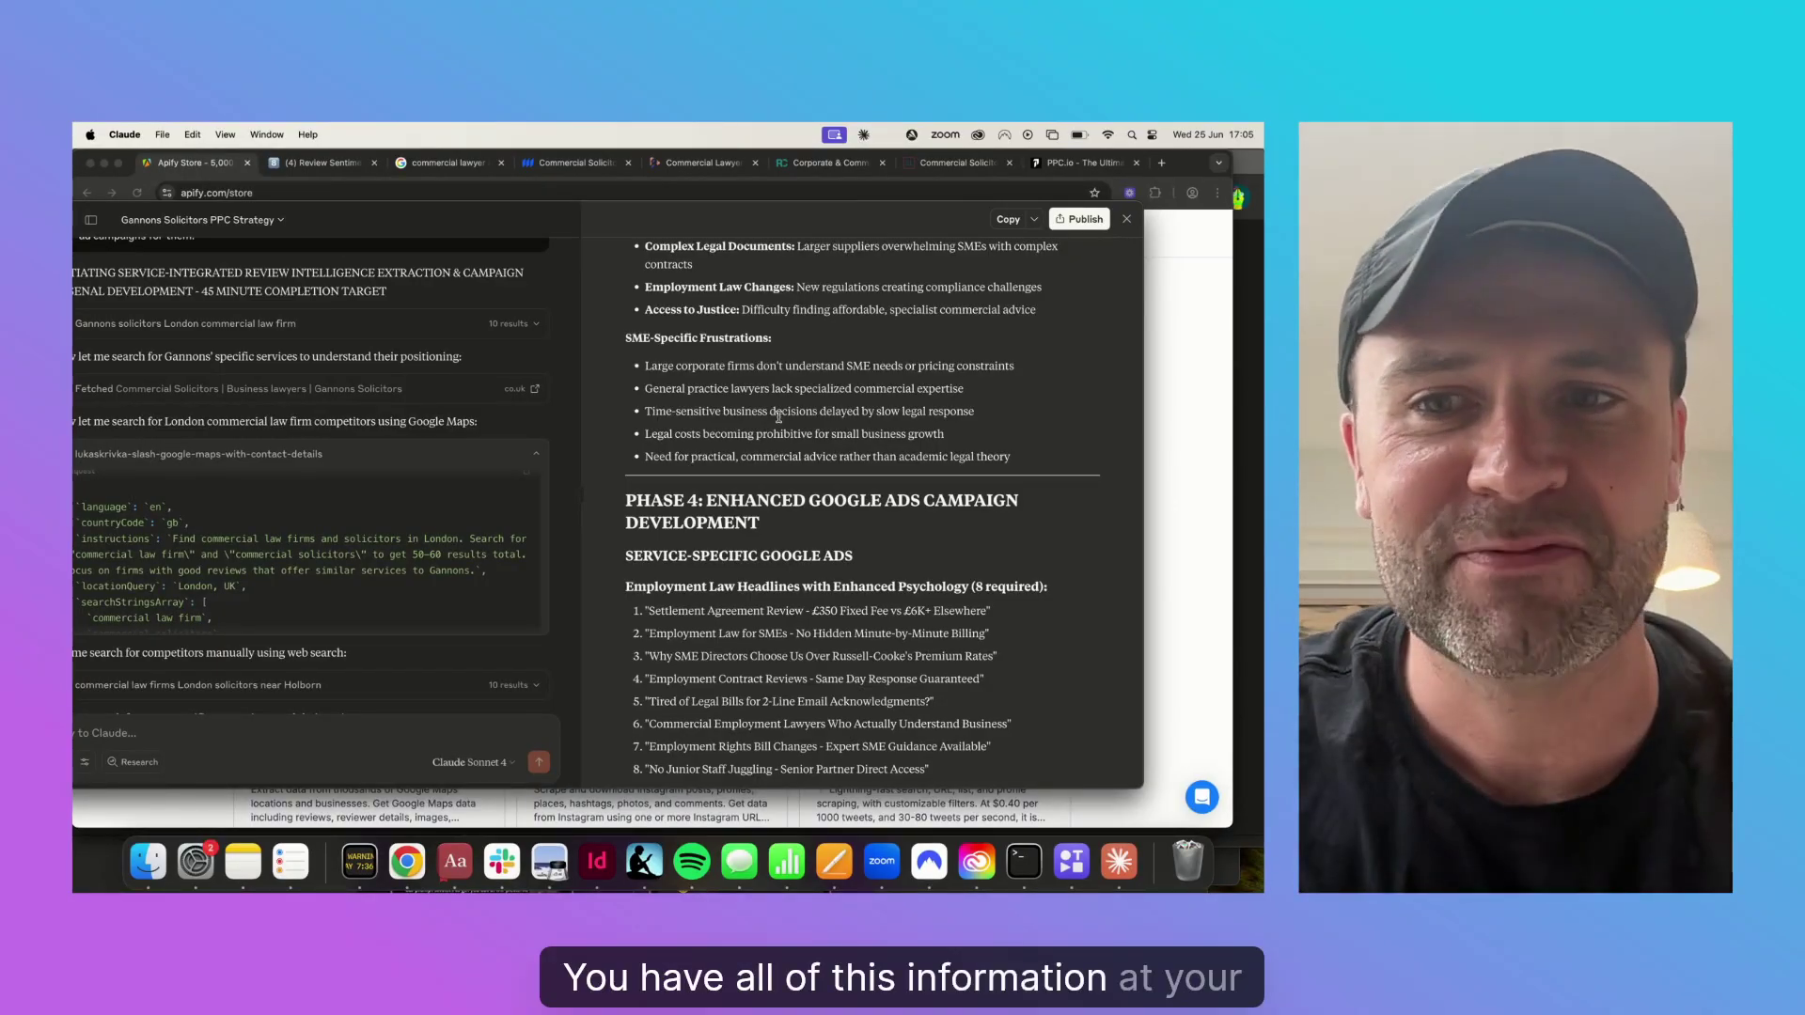
scroll(778, 417, down, 1)
click(793, 392)
scroll(781, 423, down, 2)
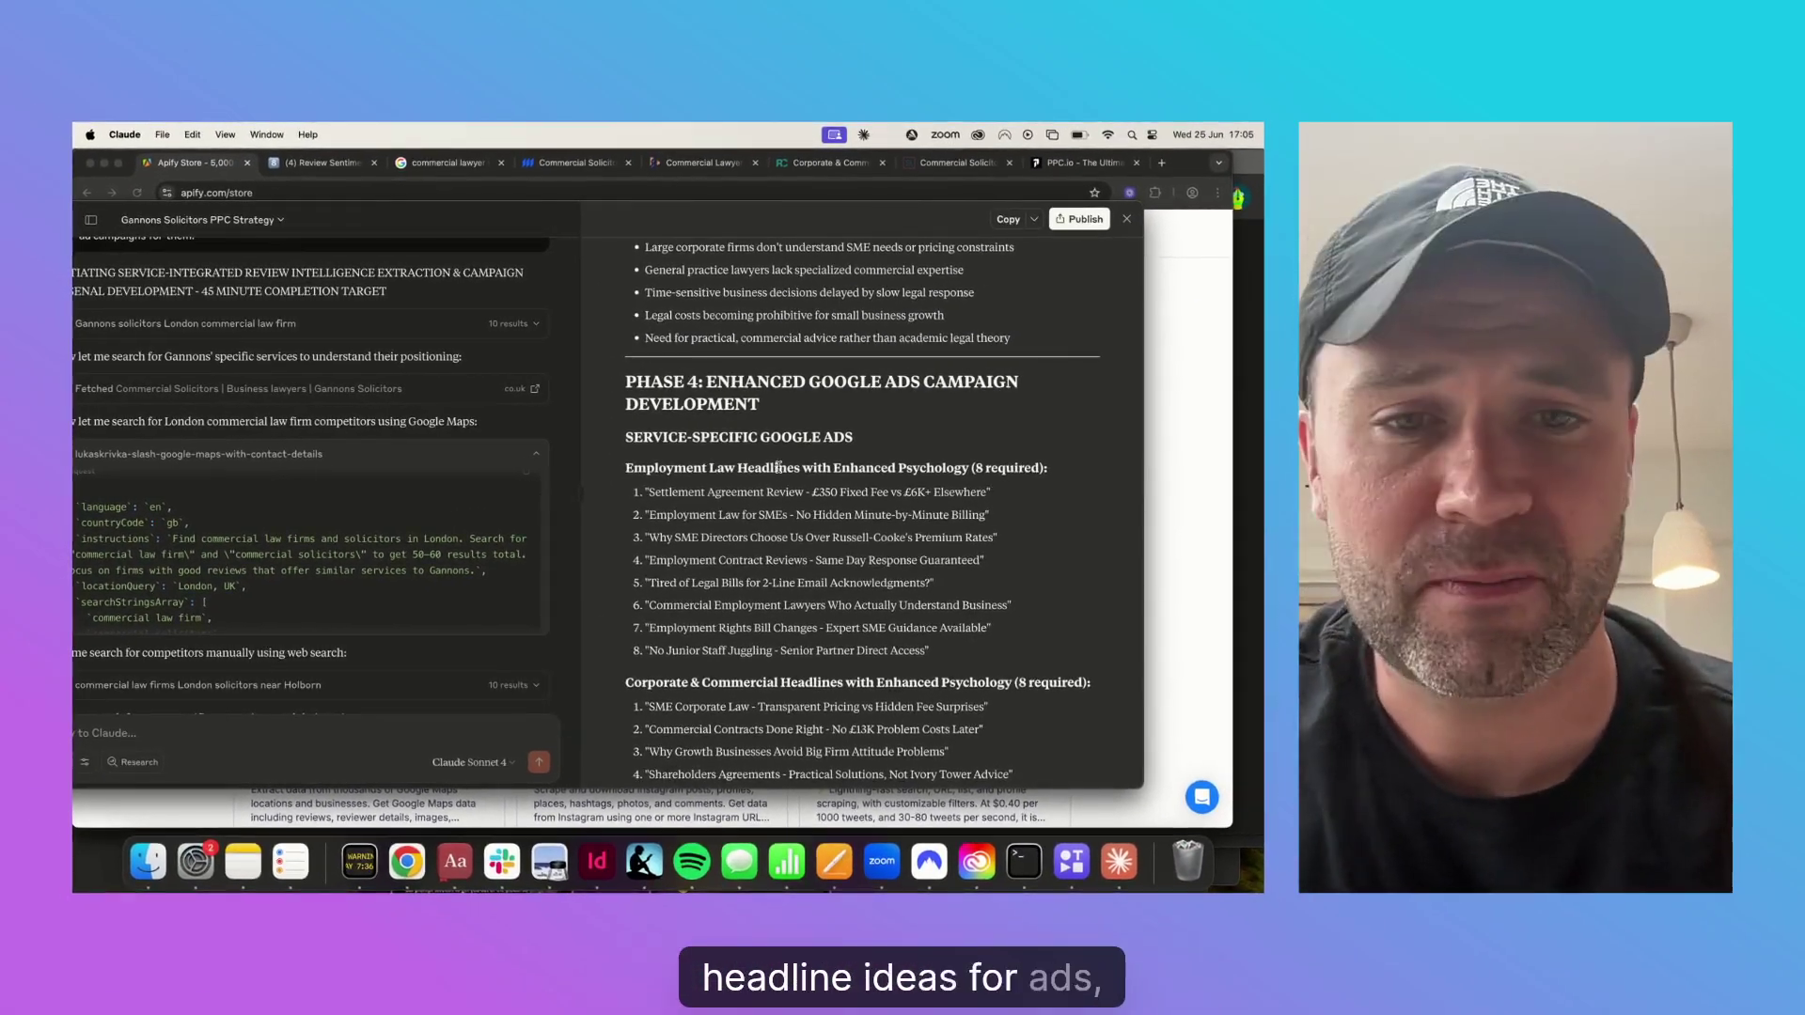
scroll(790, 553, down, 1)
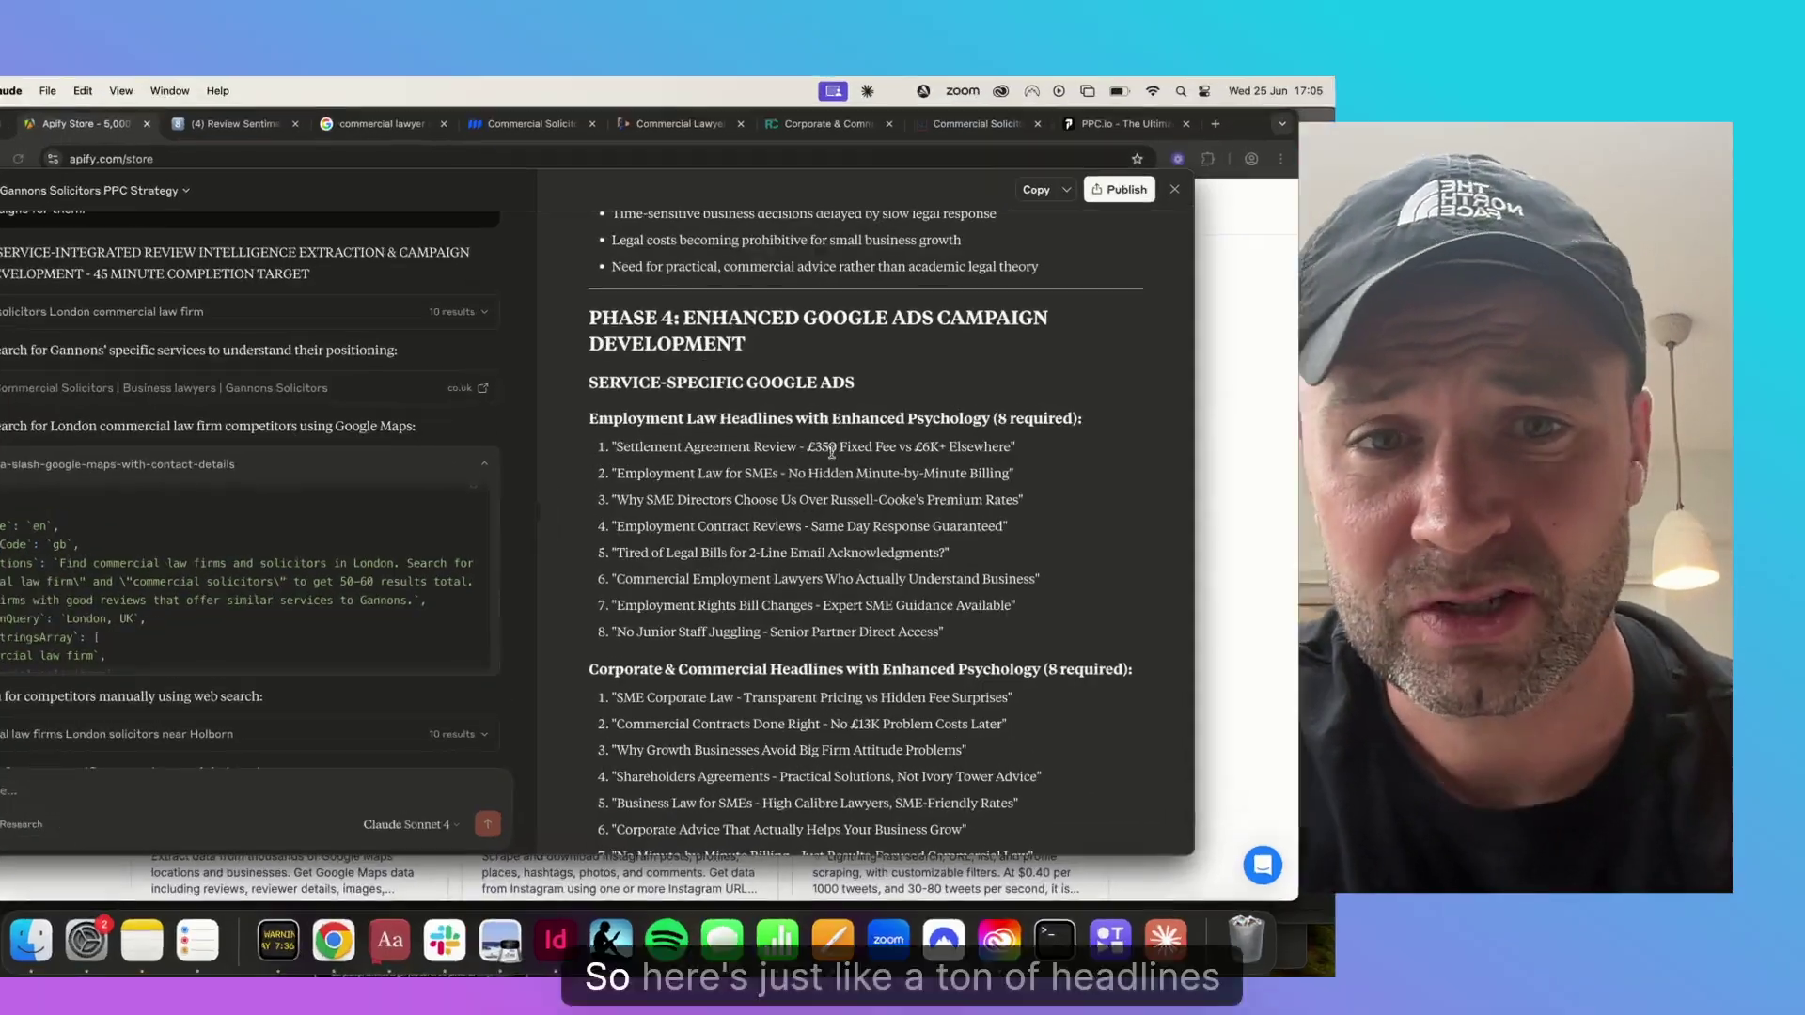
Step: Review the Settlement Agreement Review, Employment Law and Corporate & Commercial headline sections
triple_click(785, 440)
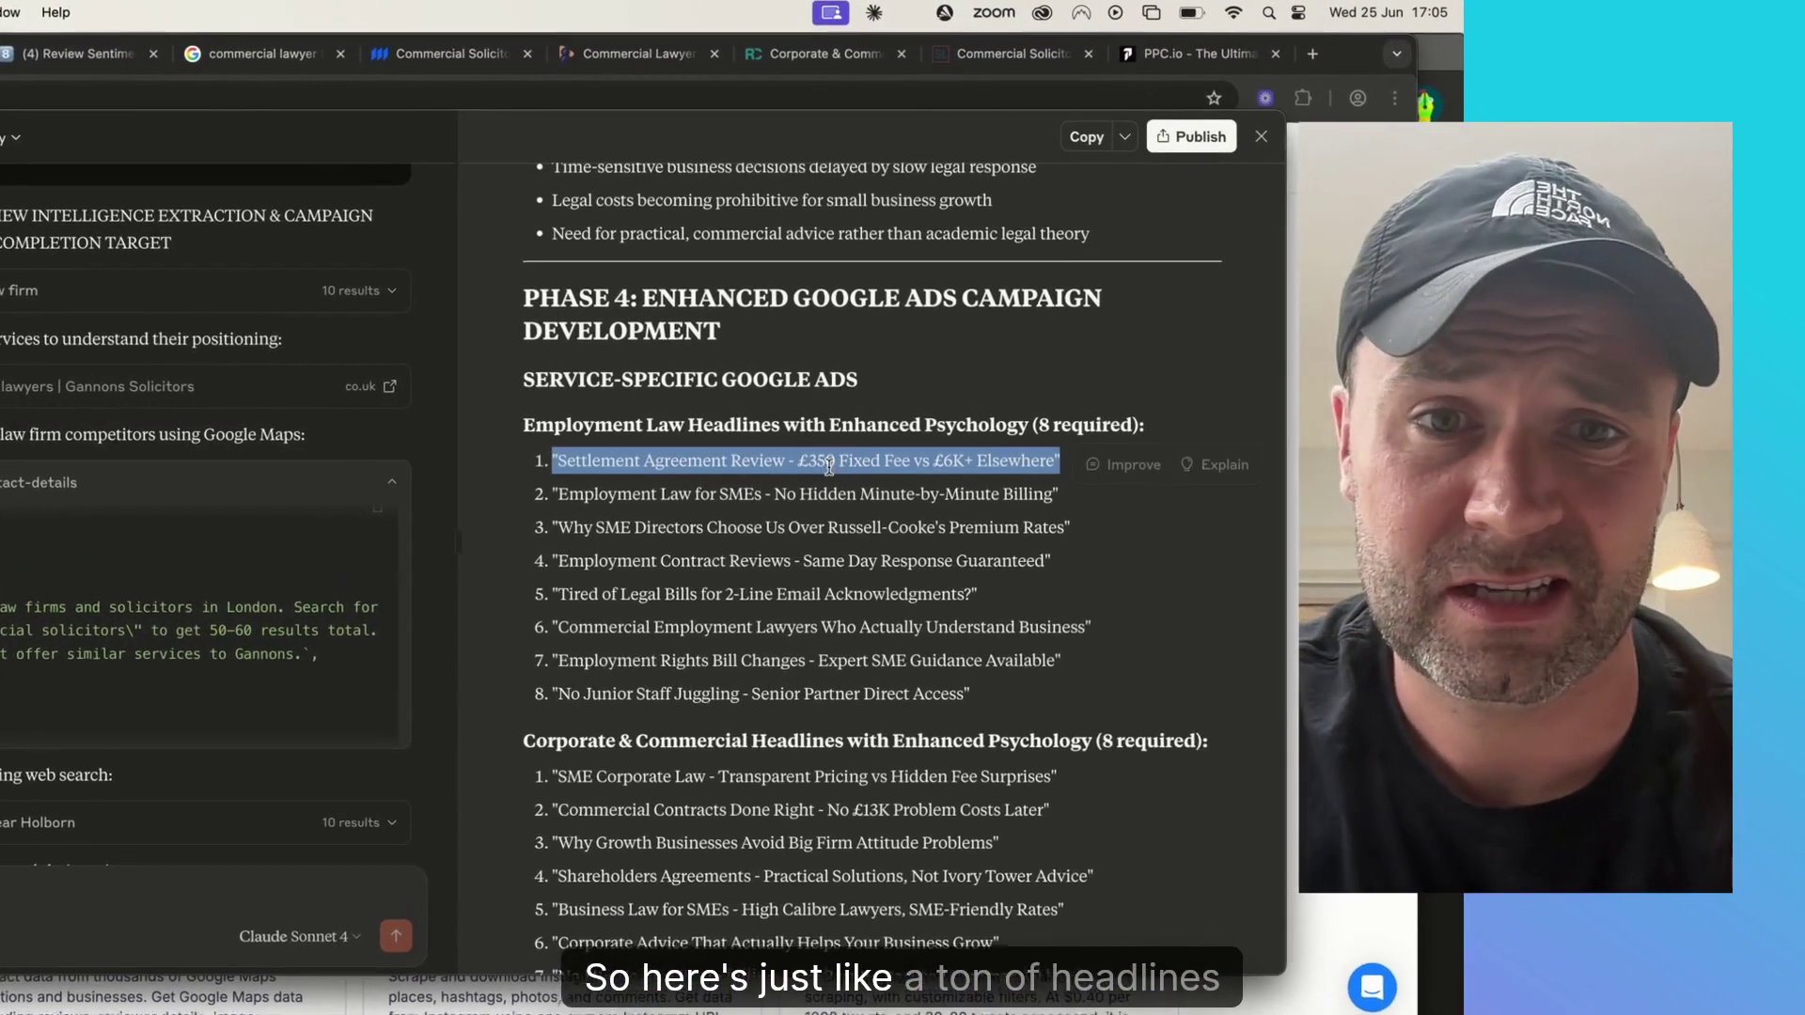
scroll(758, 479, down, 2)
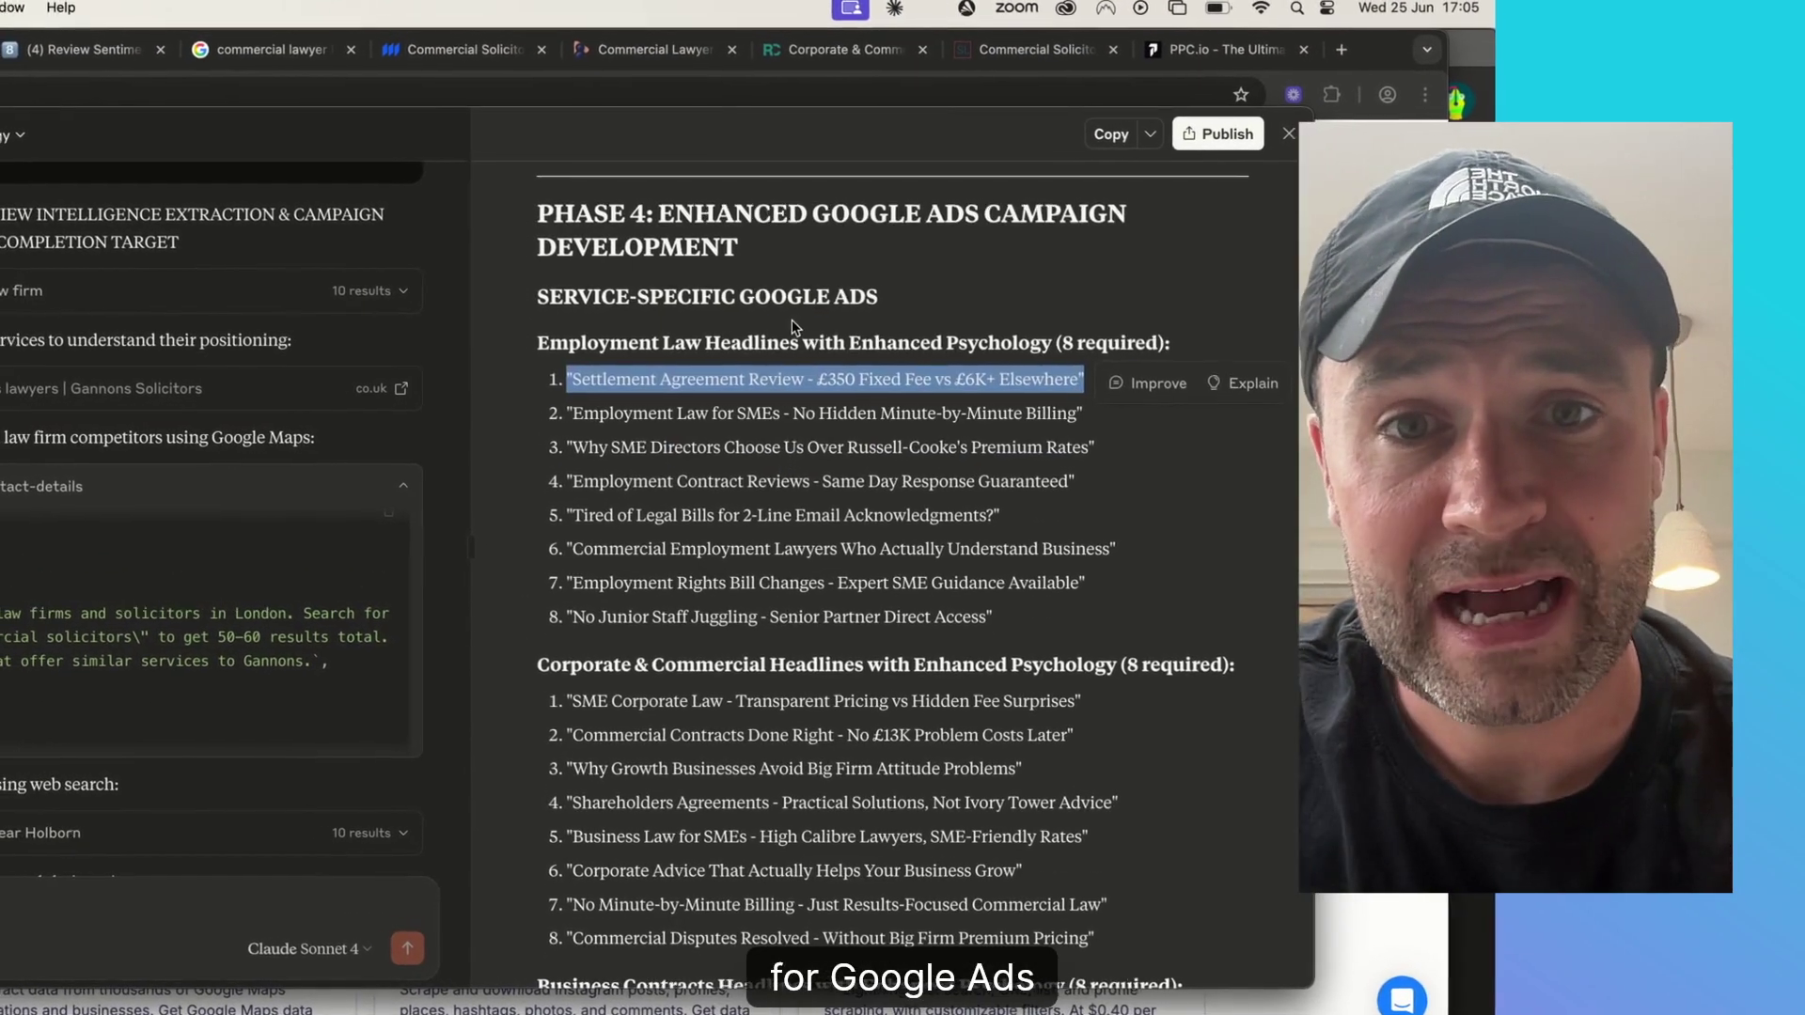
triple_click(762, 343)
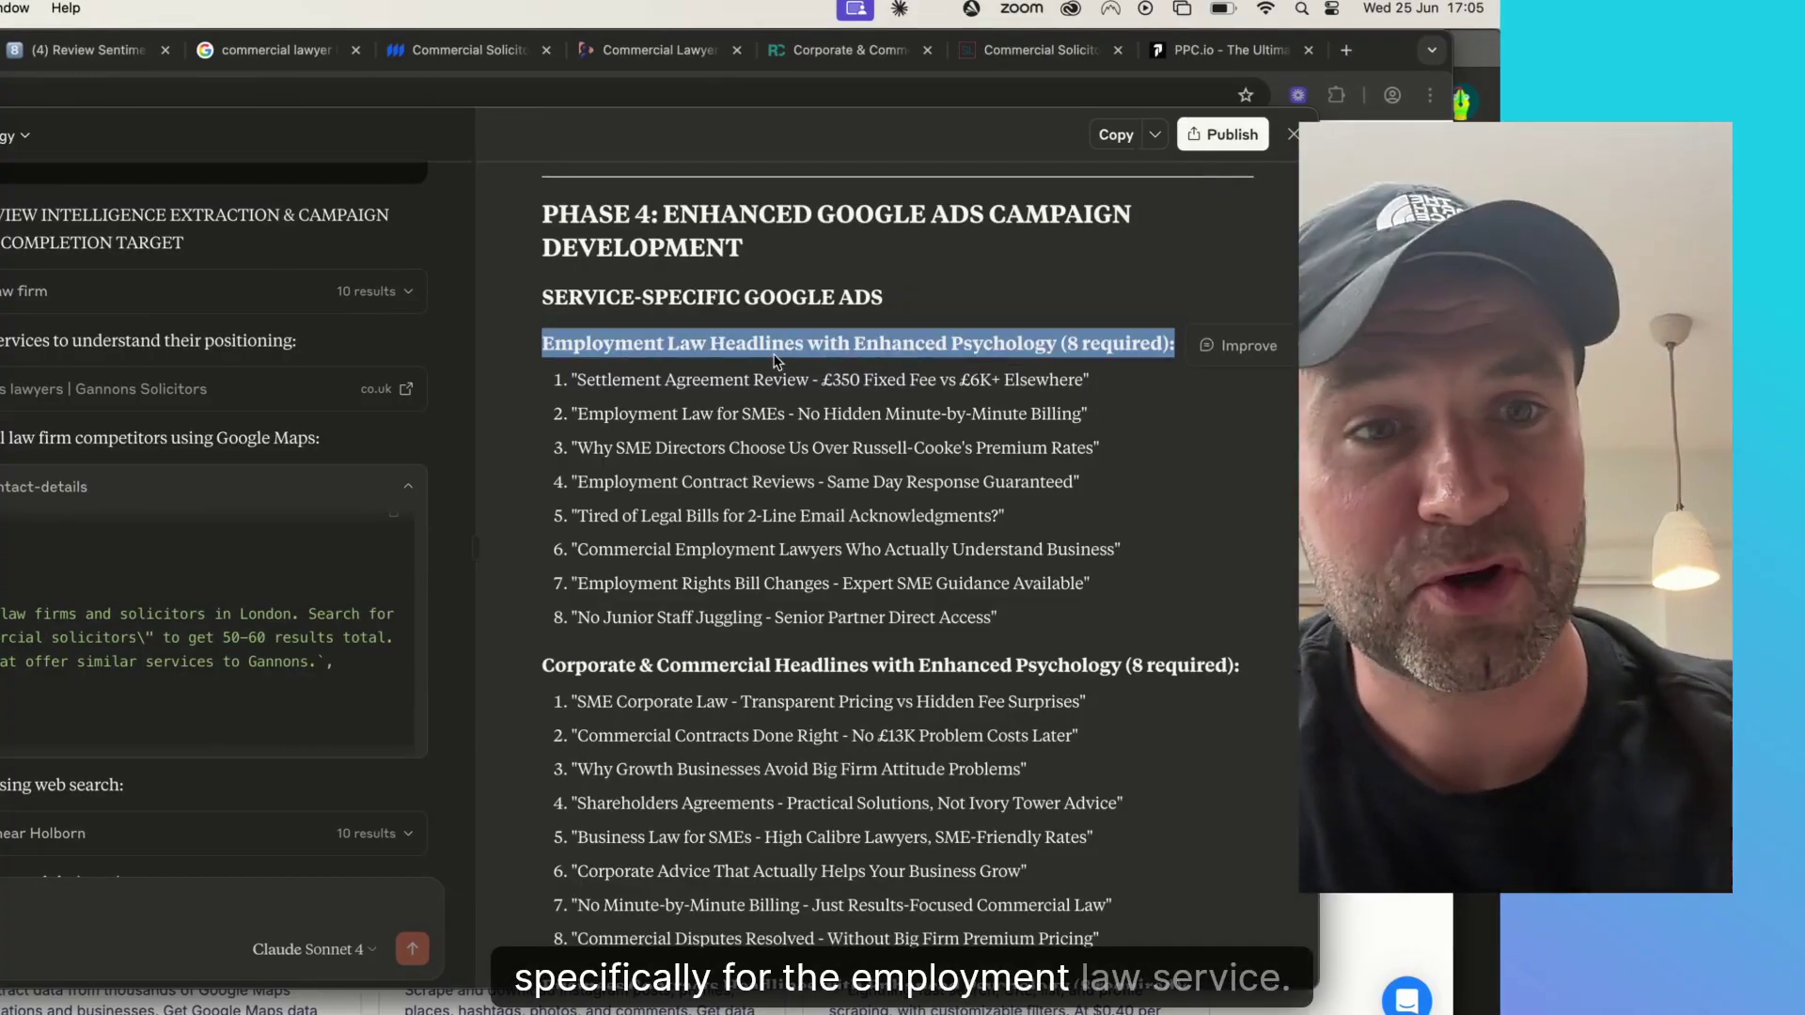
scroll(776, 362, down, 1)
triple_click(722, 598)
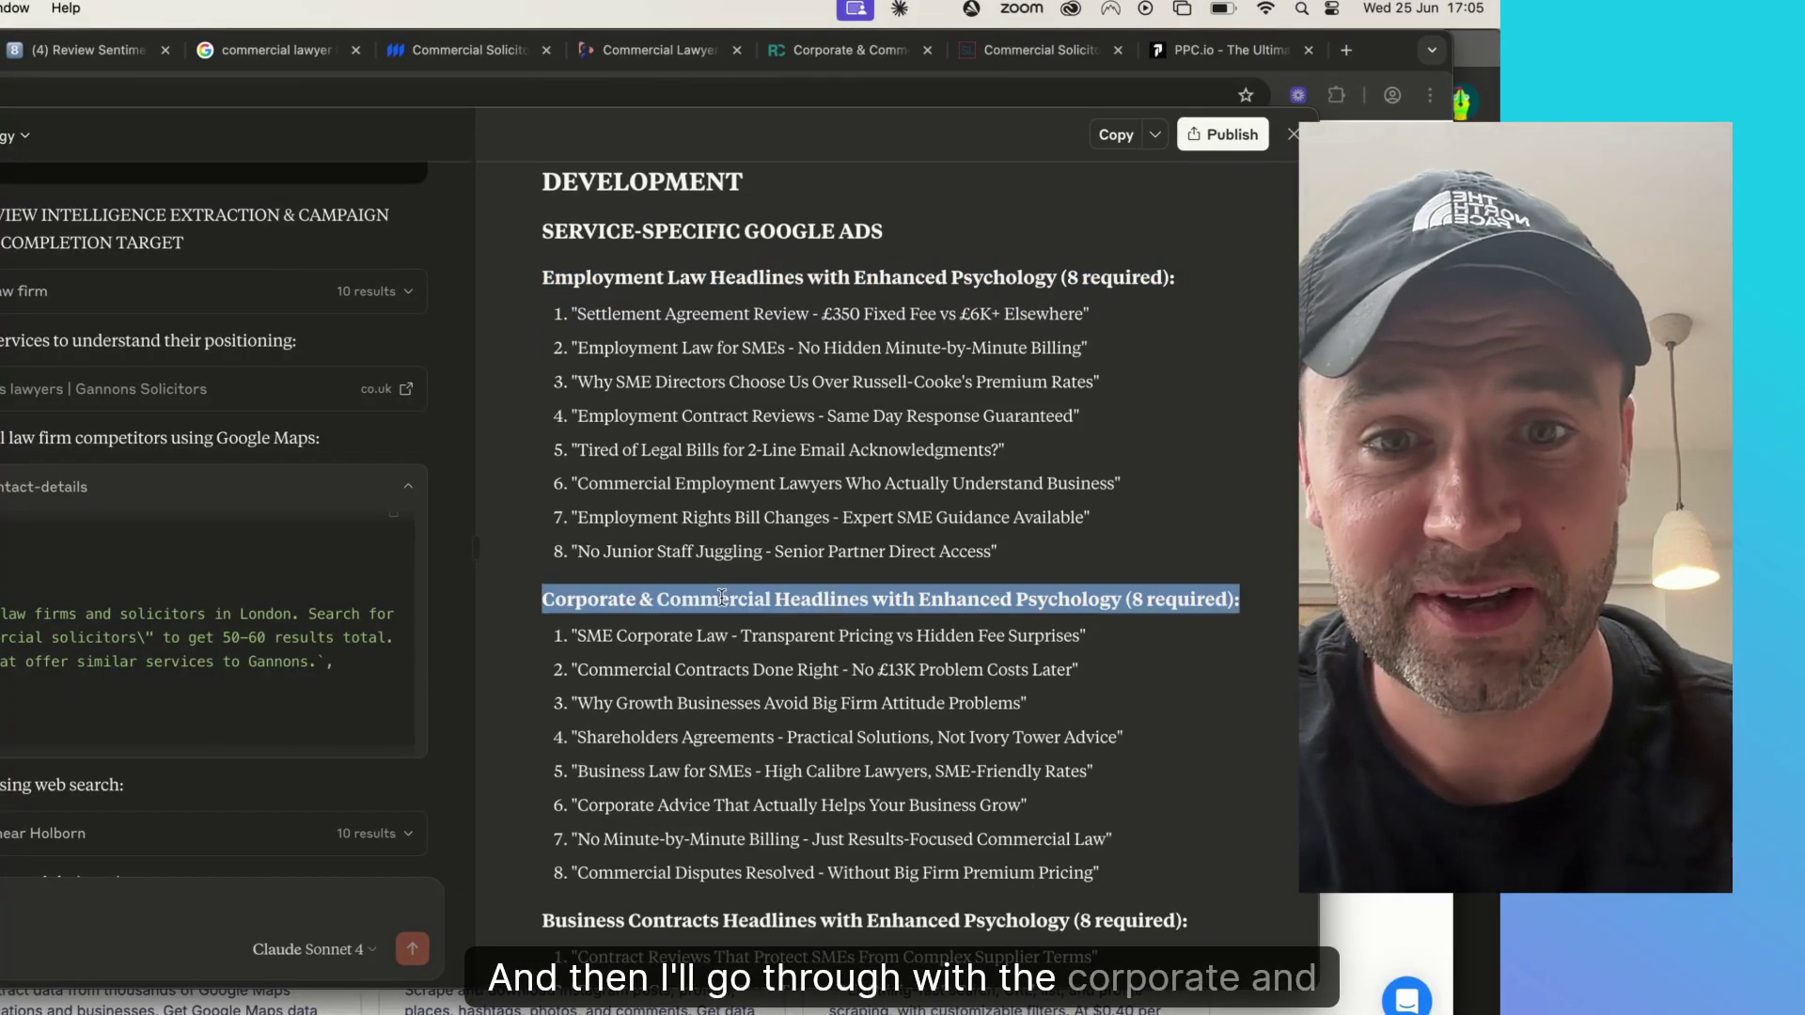
scroll(733, 566, down, 1)
click(738, 557)
scroll(743, 555, down, 1)
Step: Highlight the Commercial Contracts Done Right, Why Growth Businesses and Shareholders Agreements headlines
triple_click(748, 545)
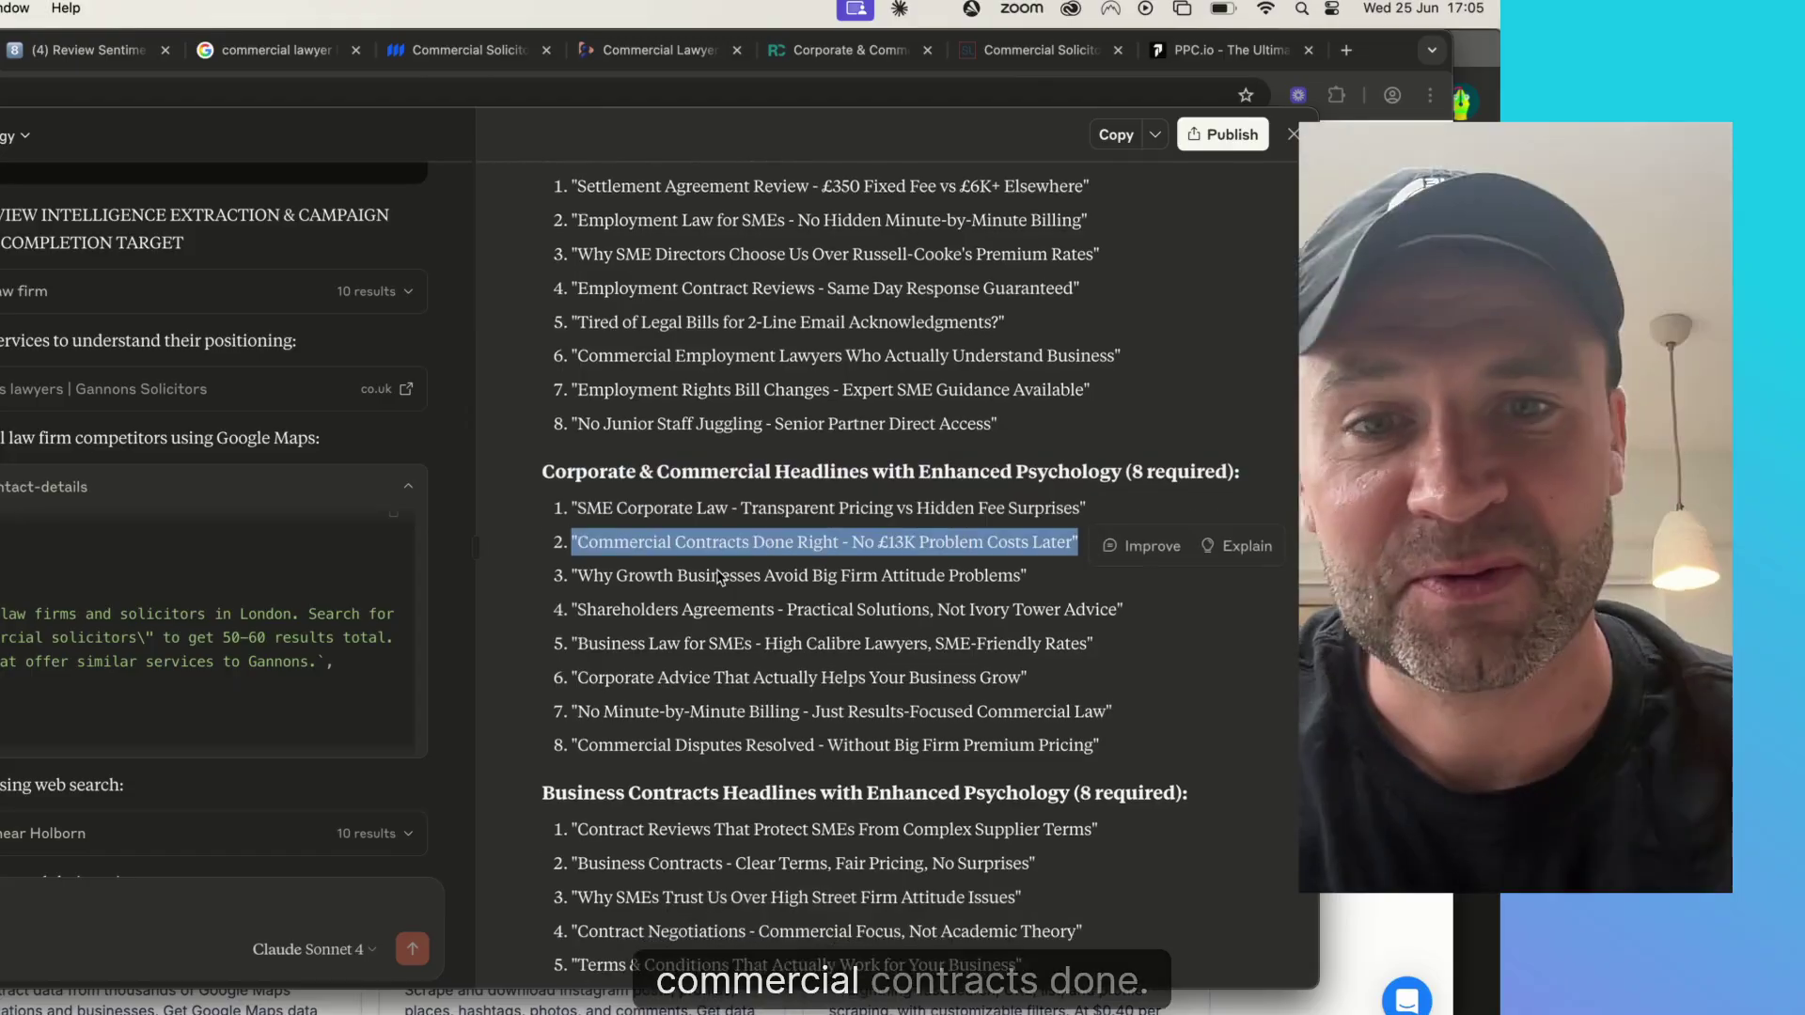
triple_click(686, 575)
scroll(686, 577, down, 1)
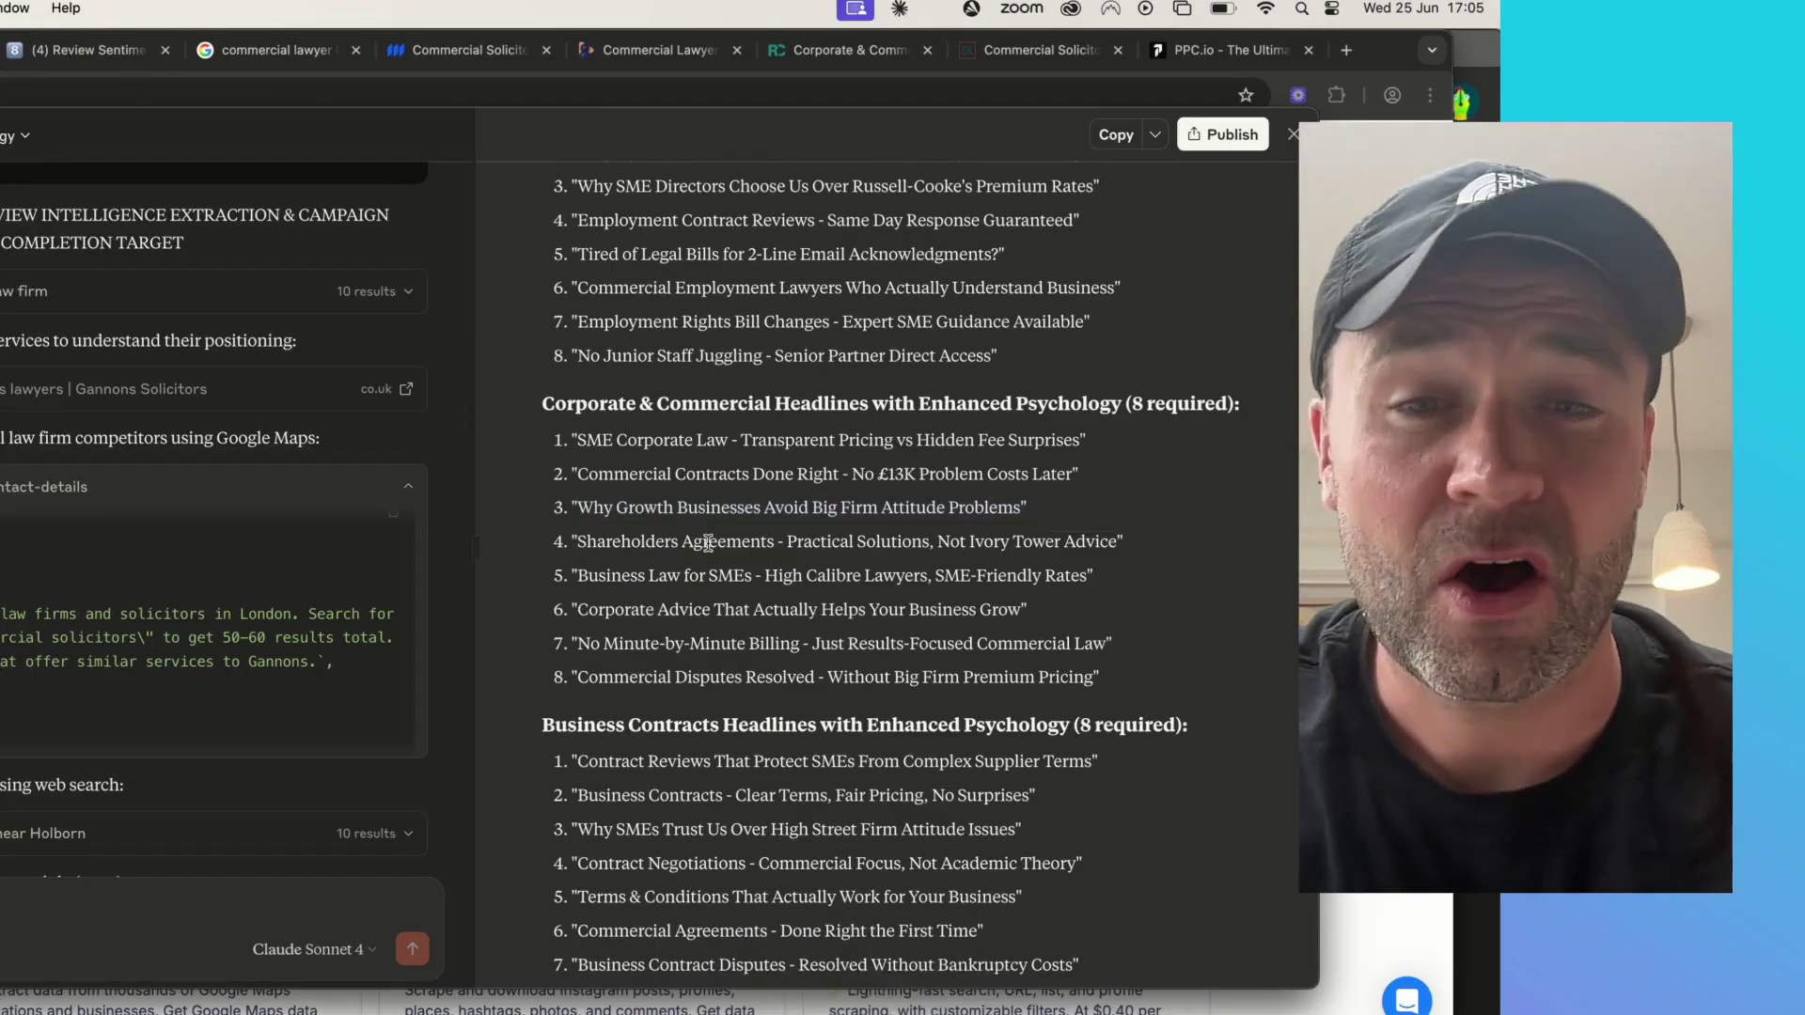
triple_click(707, 542)
click(707, 543)
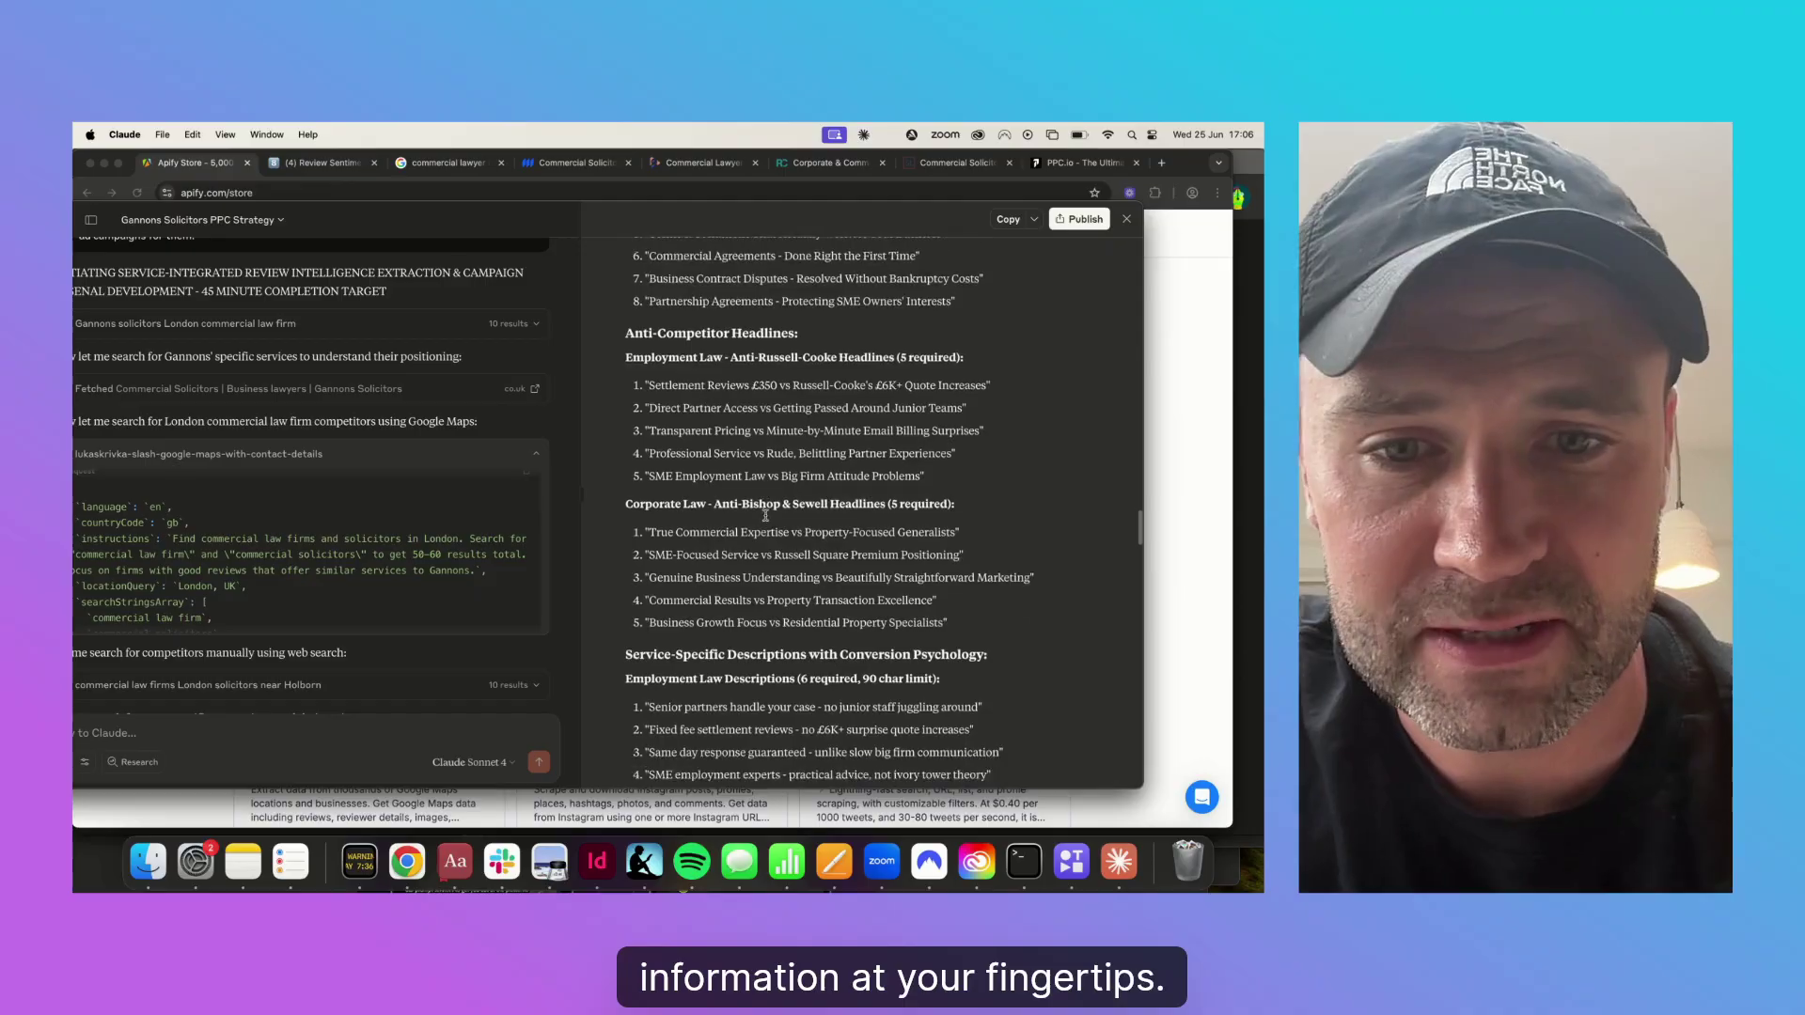
Step: Revisit the Service-Specific Descriptions heading and continue down to Phase 5 Meta Ads
scroll(778, 498, up, 1)
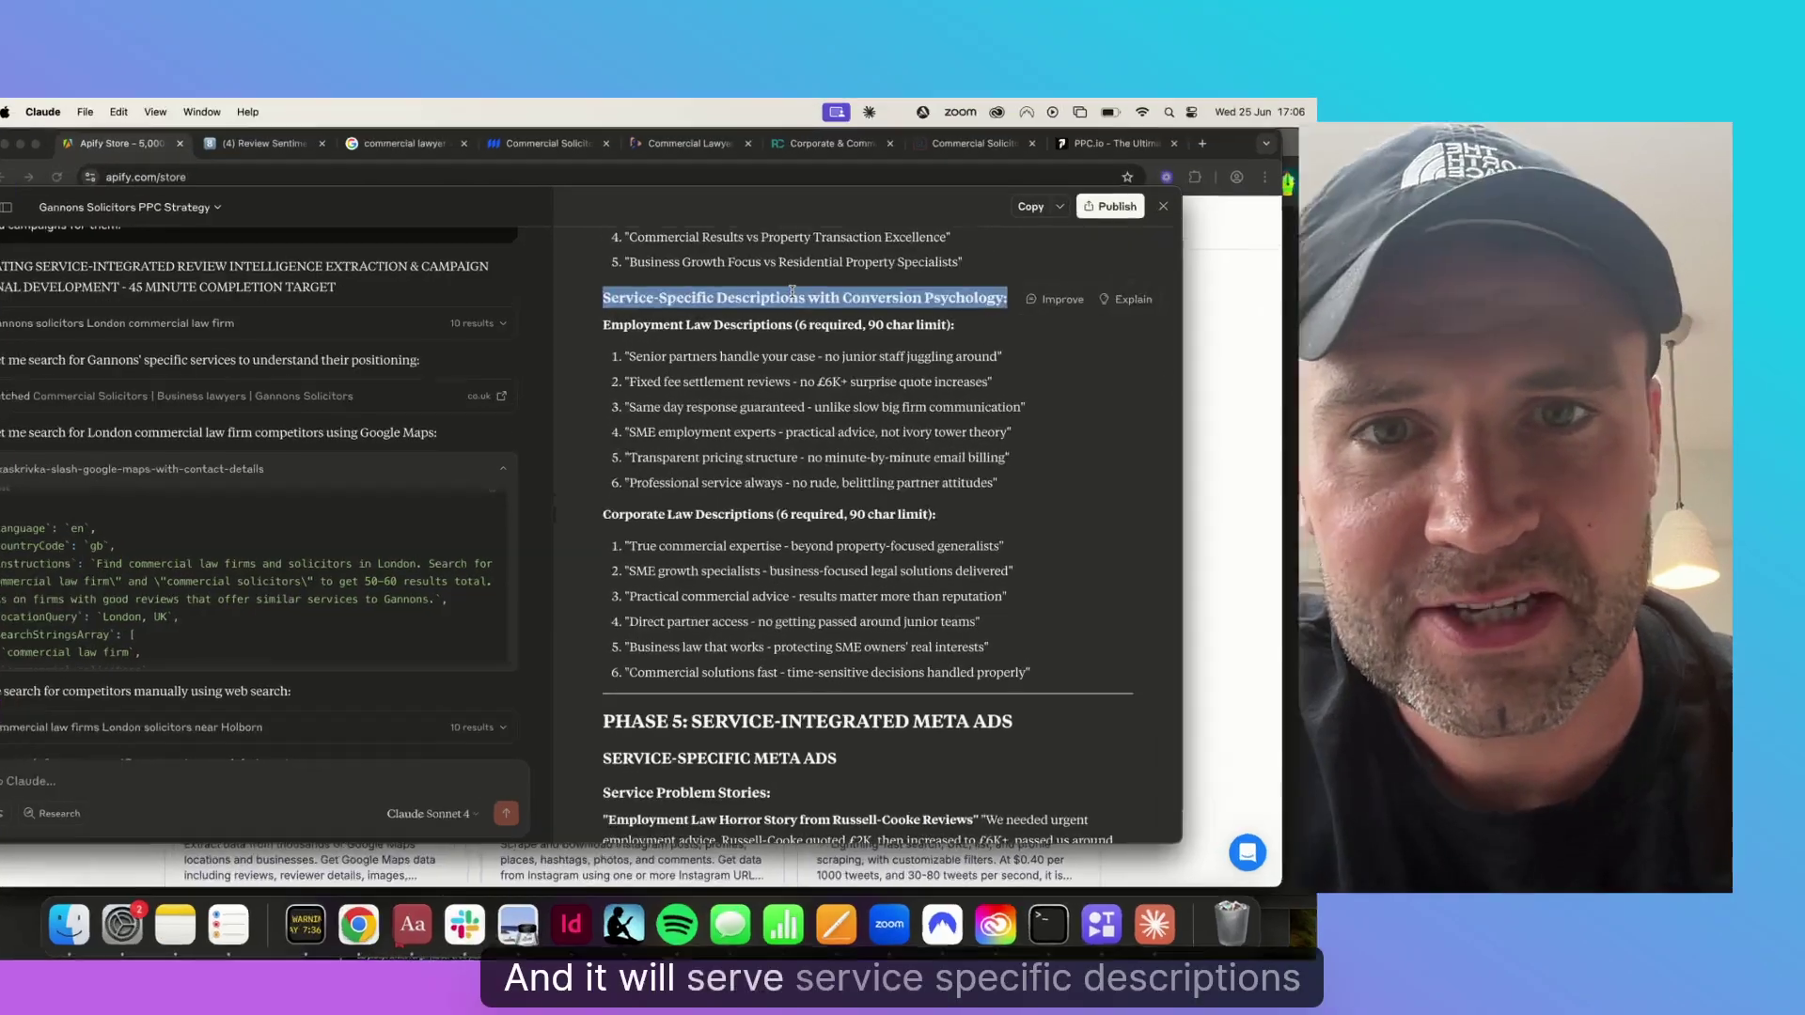
double_click(776, 300)
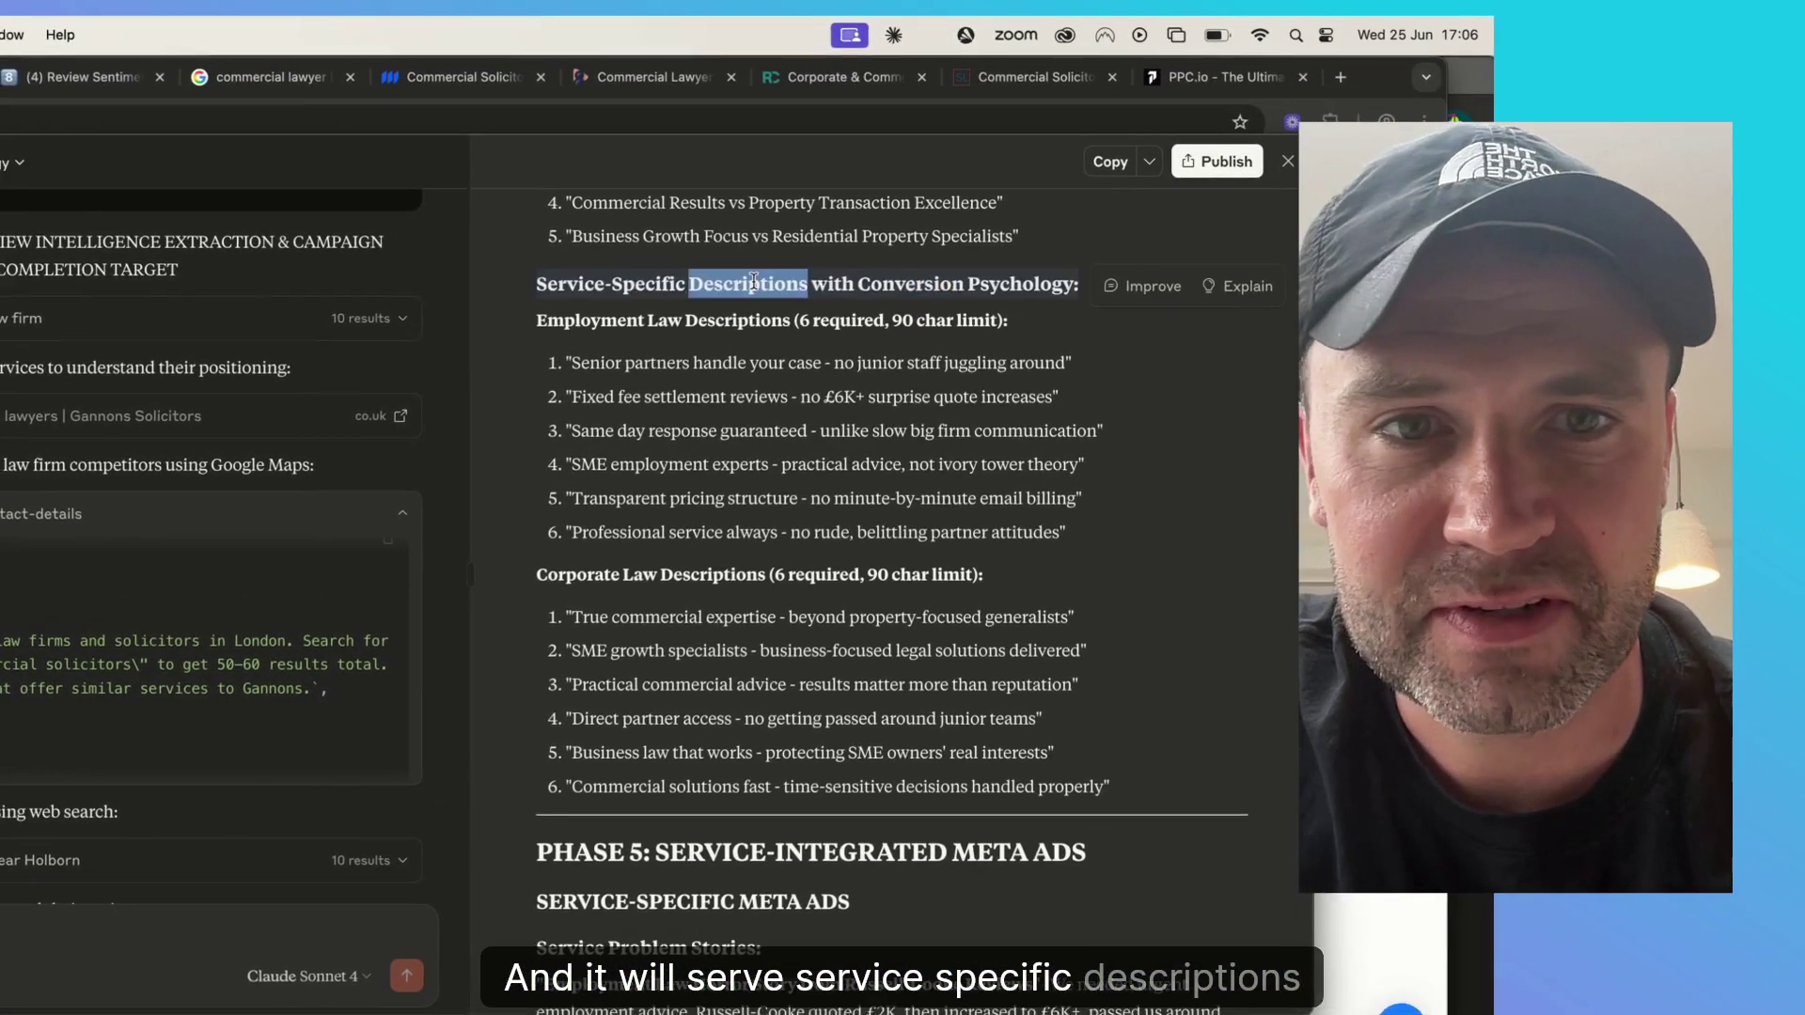
triple_click(754, 282)
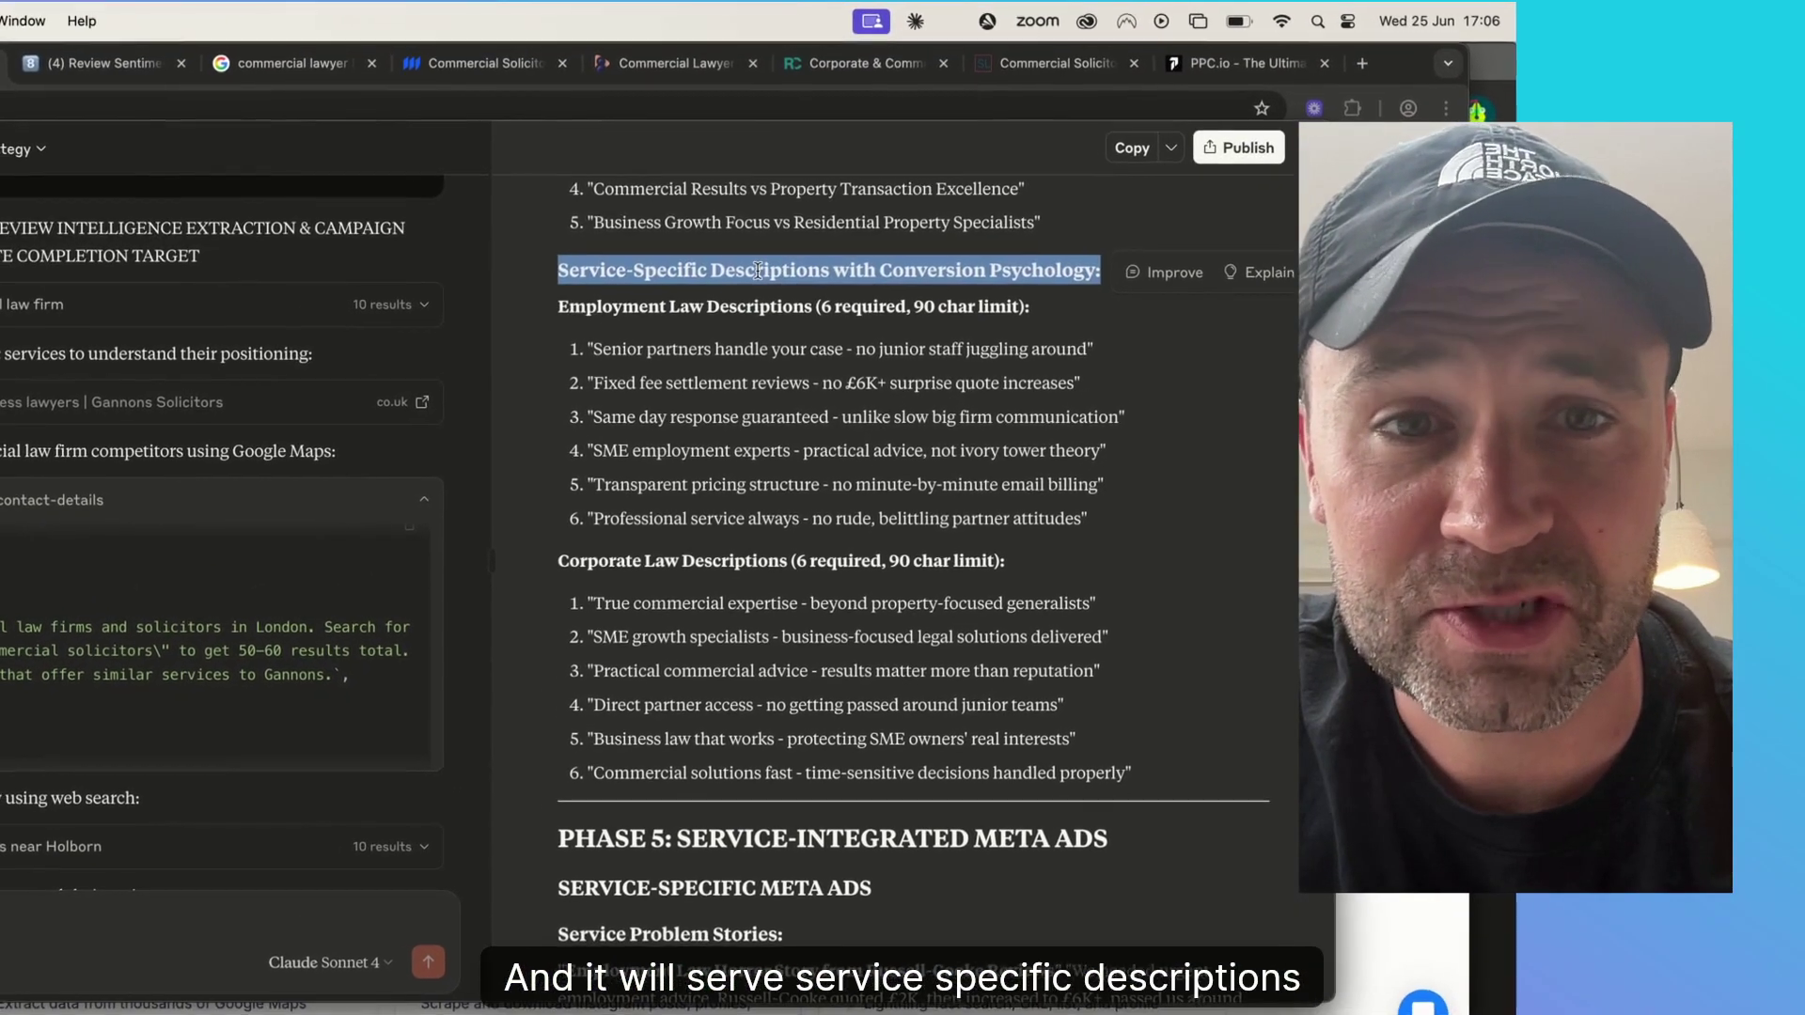
scroll(765, 402, down, 1)
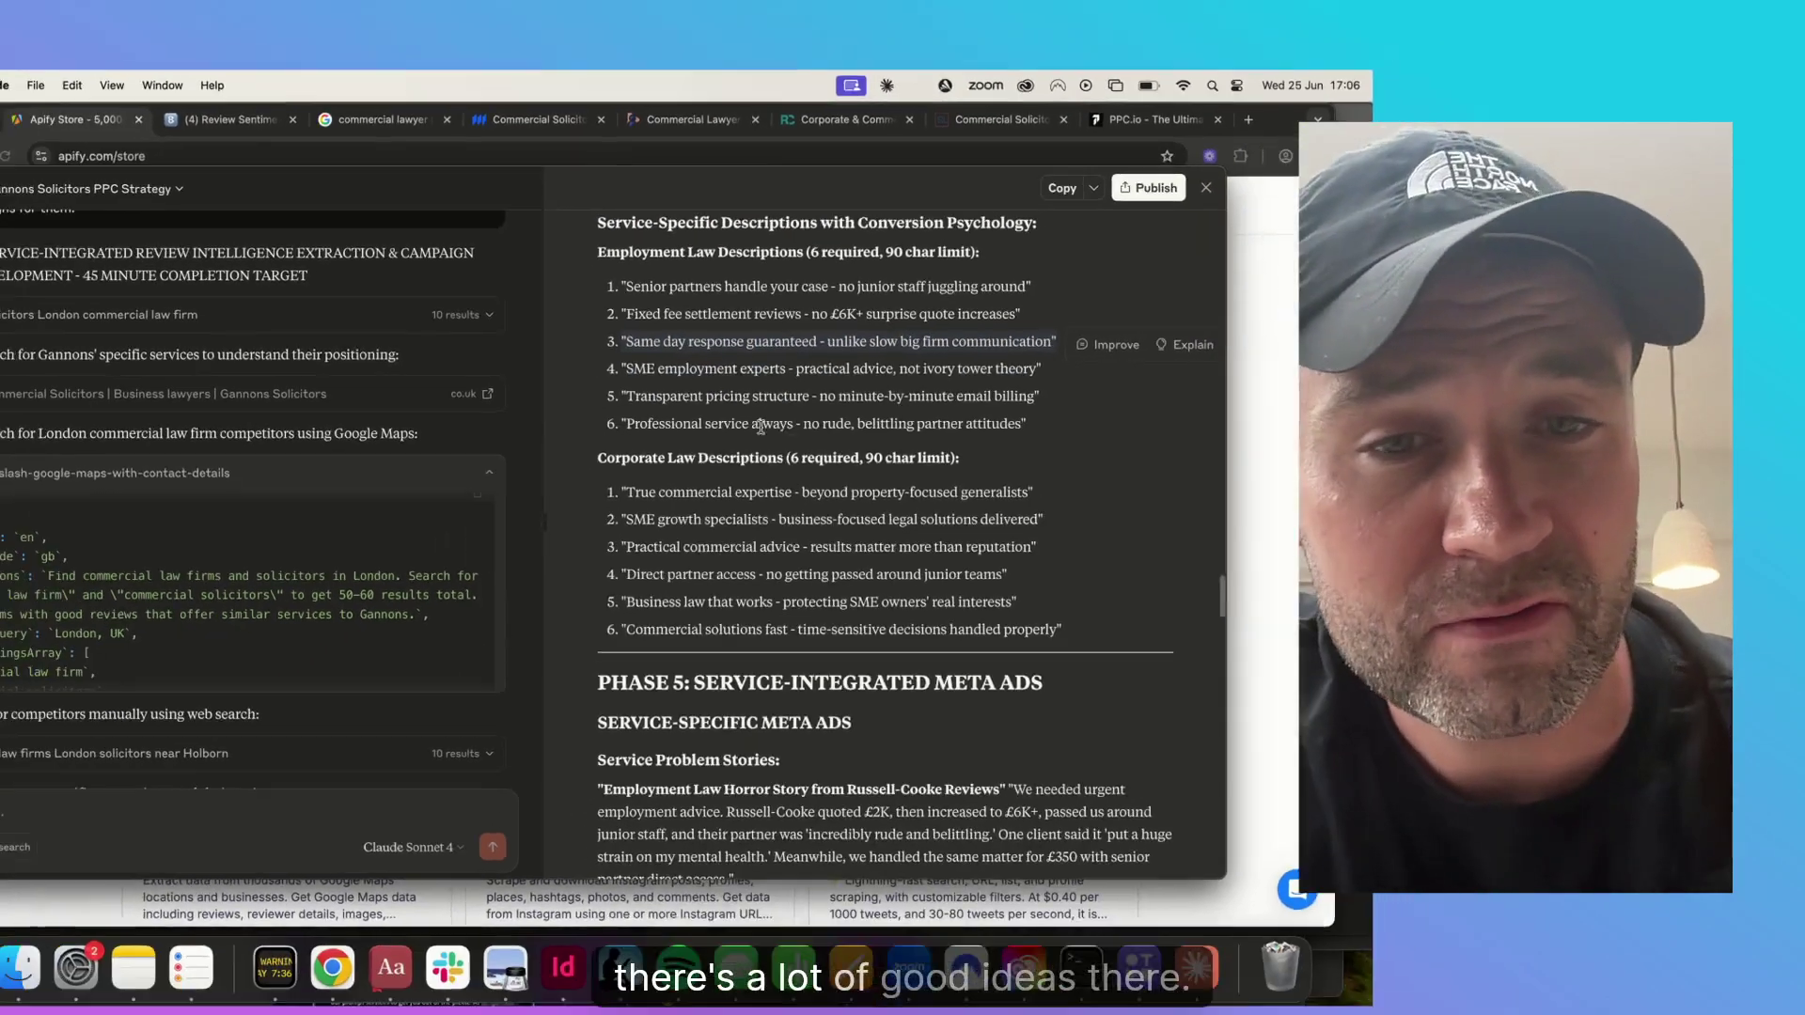
scroll(763, 448, down, 5)
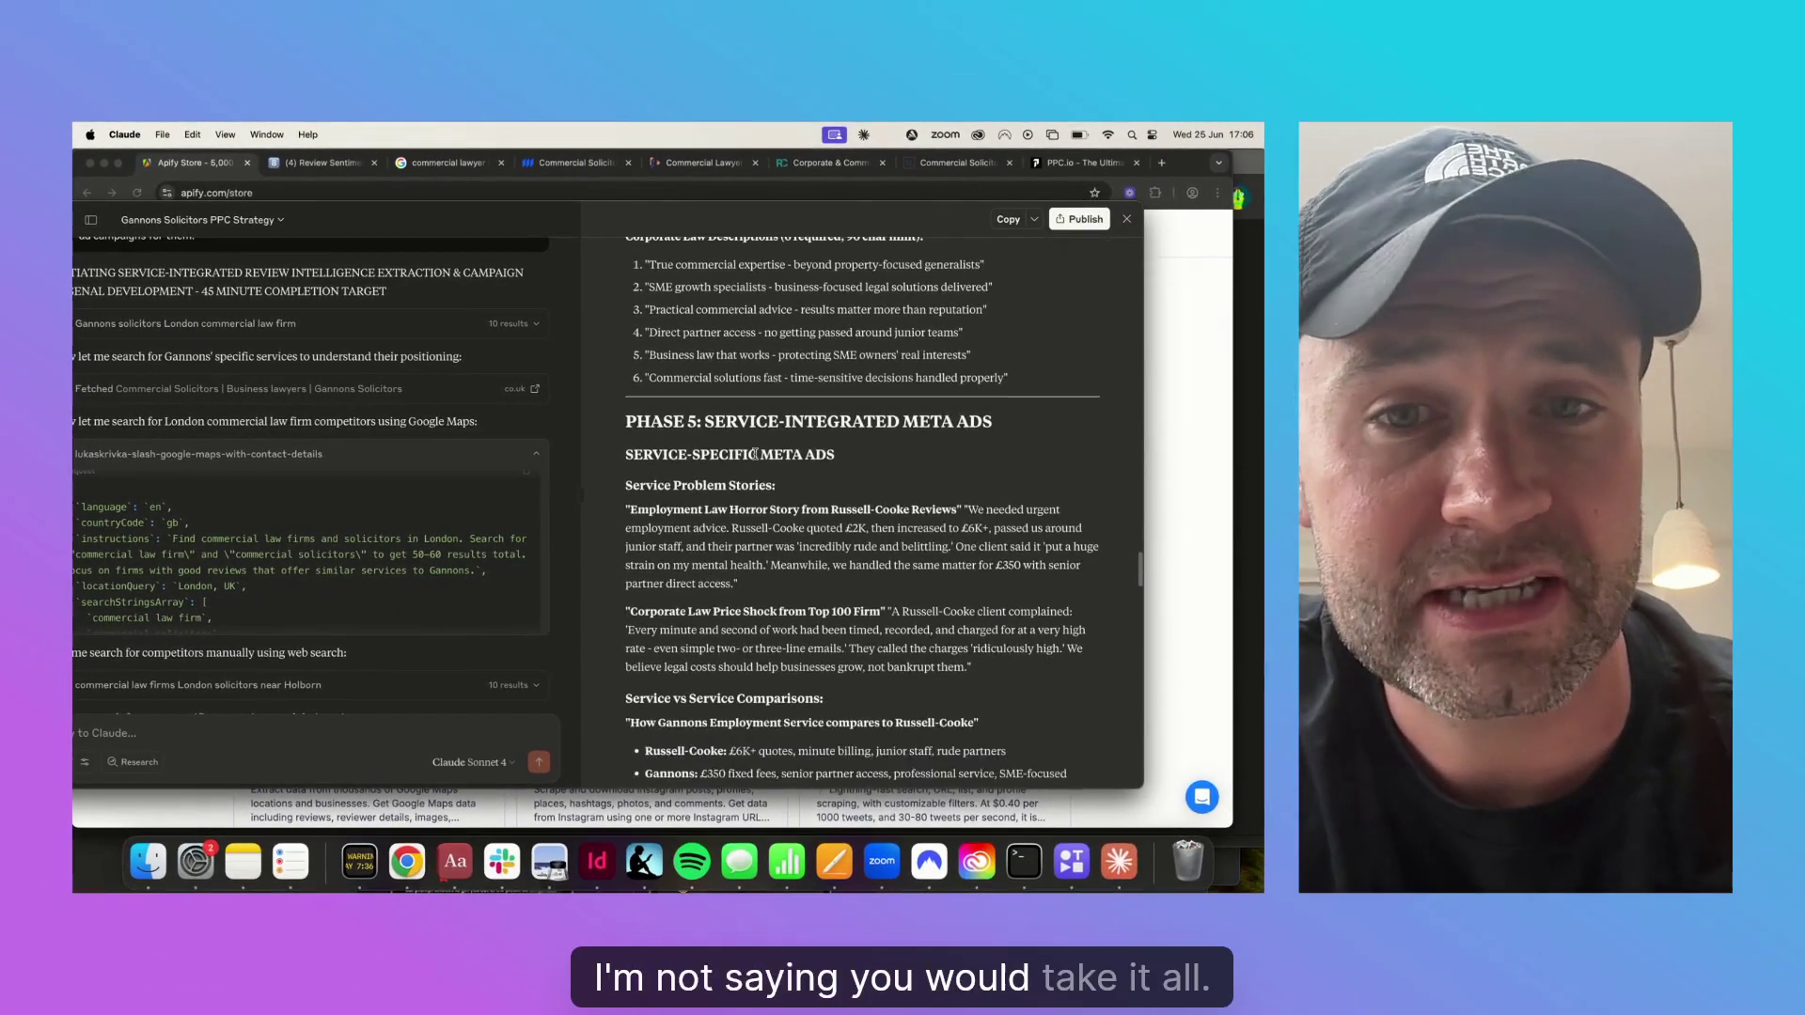
Step: Read the landing page frameworks, highlighting the Gannons comparison bullet
scroll(756, 454, down, 2)
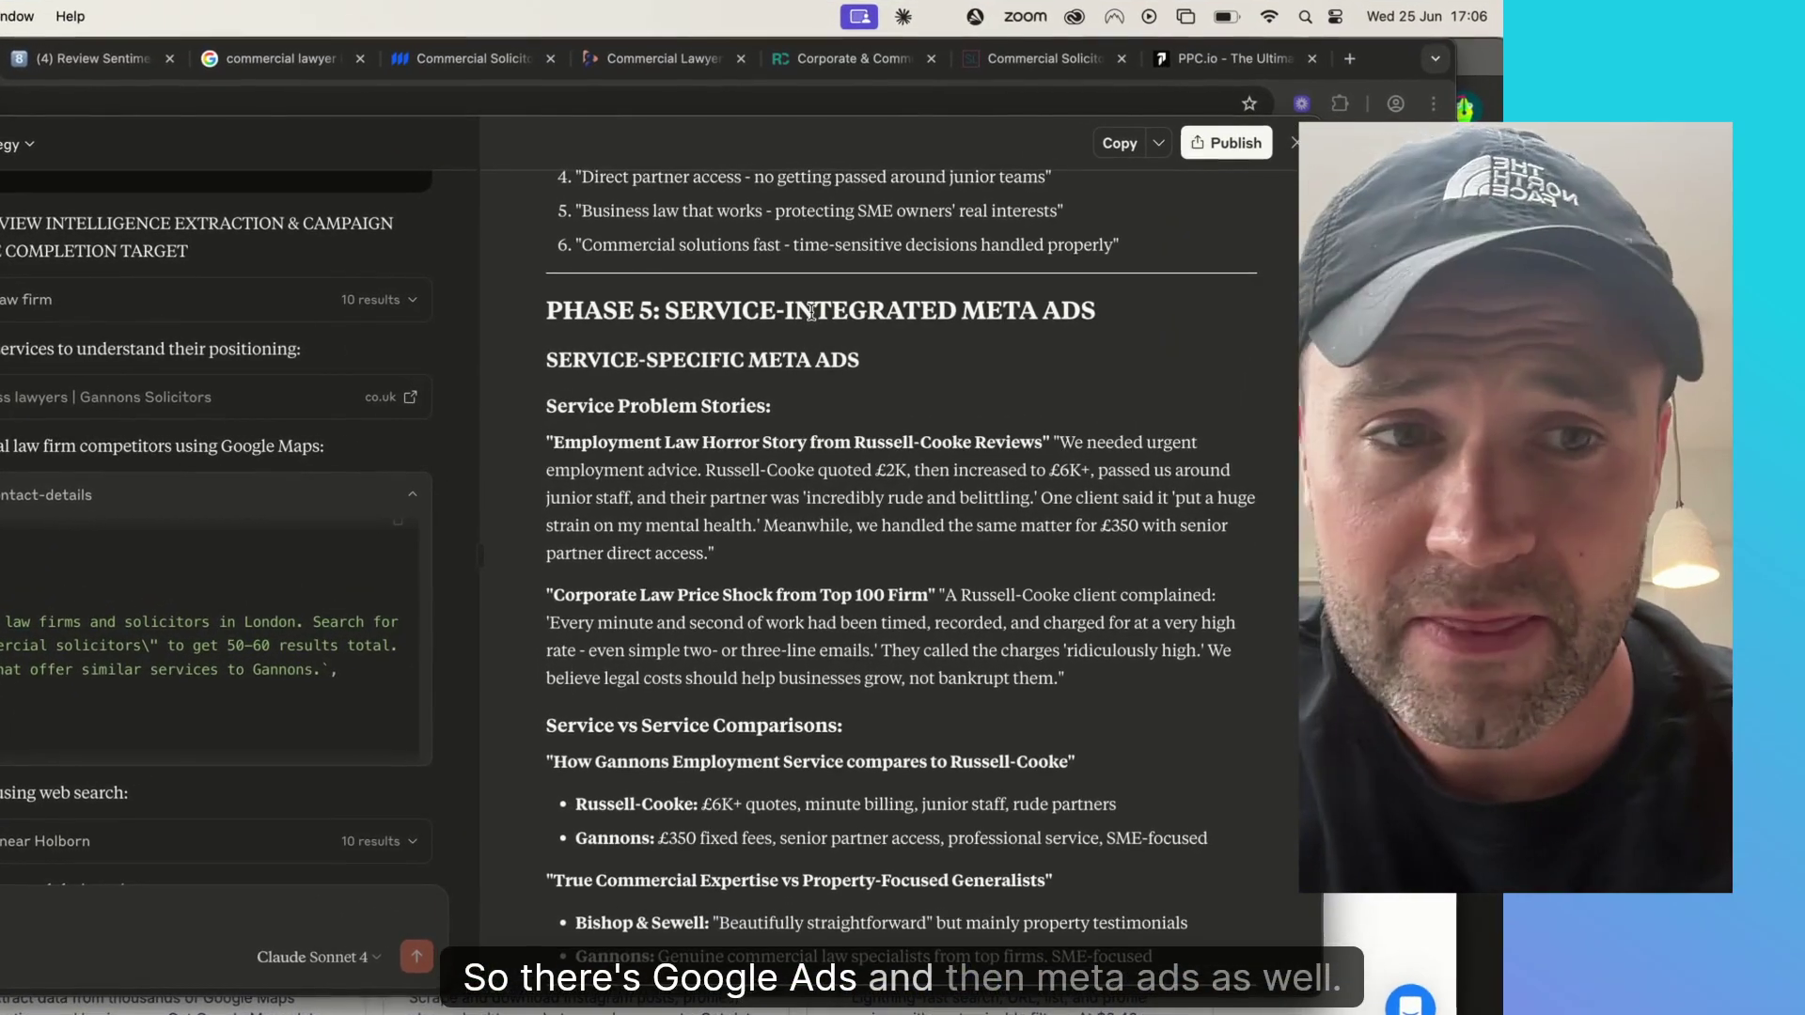
scroll(812, 366, down, 5)
triple_click(818, 415)
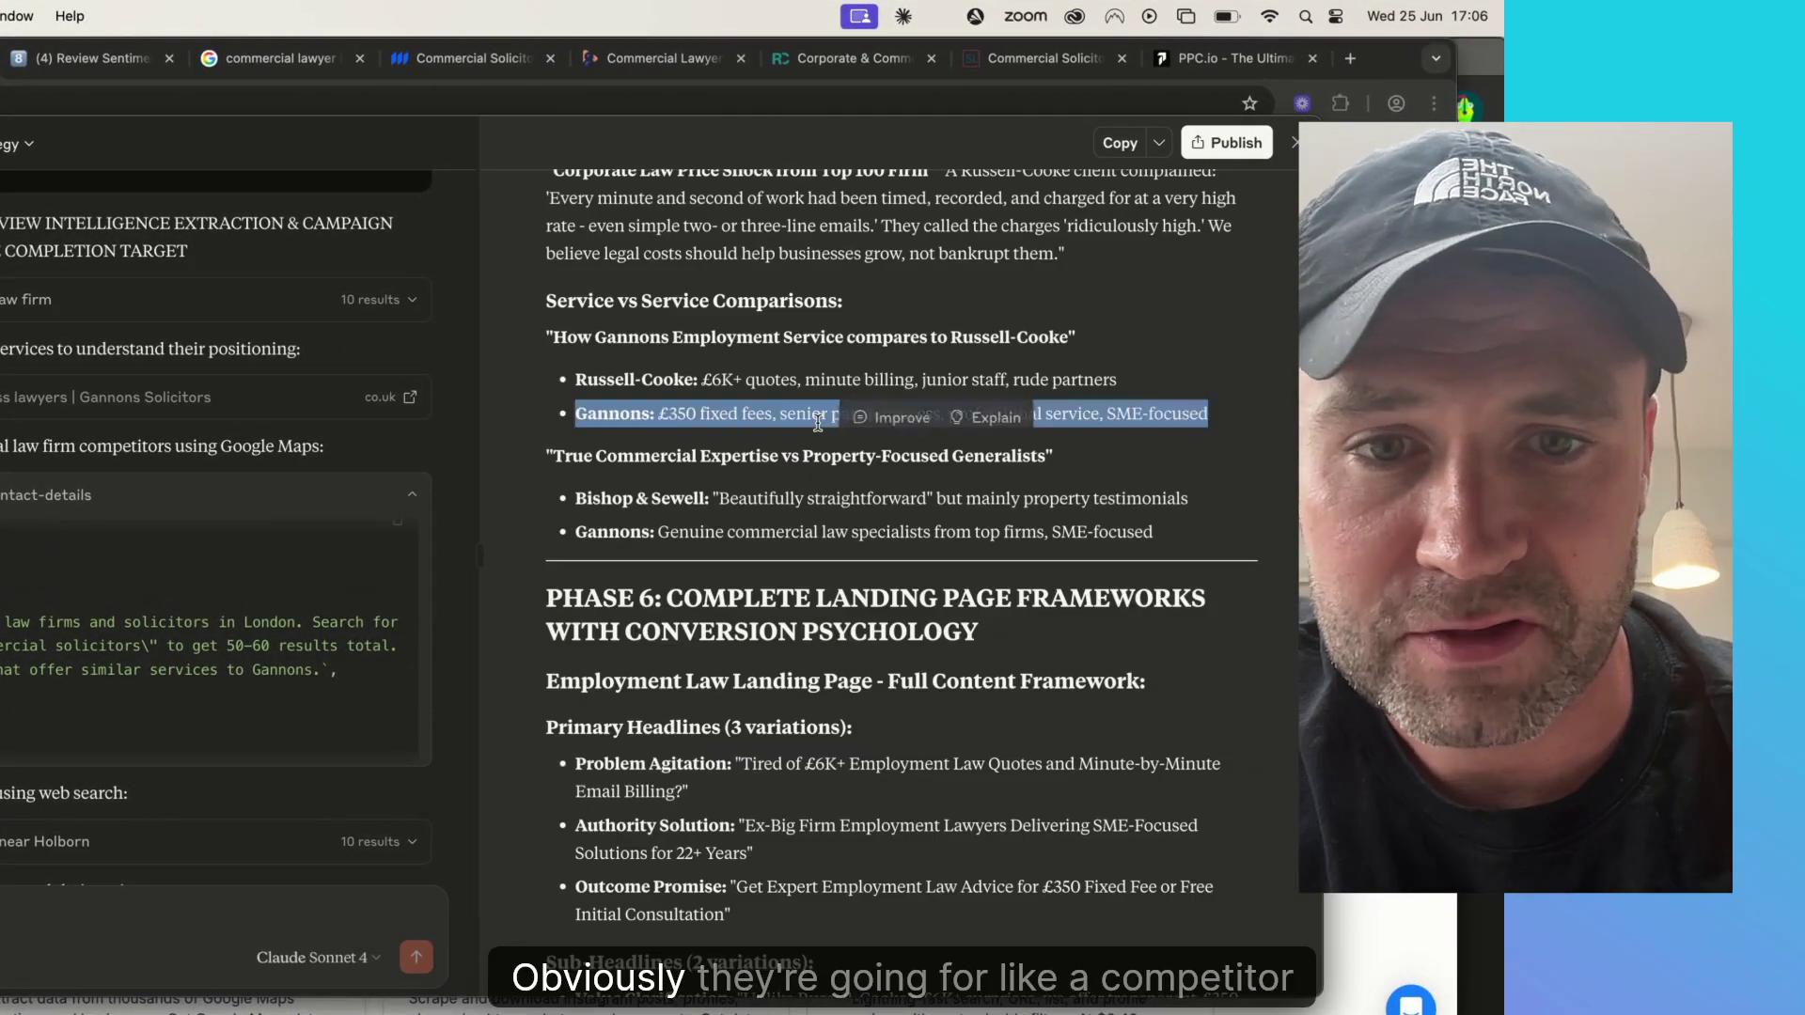
scroll(804, 401, down, 5)
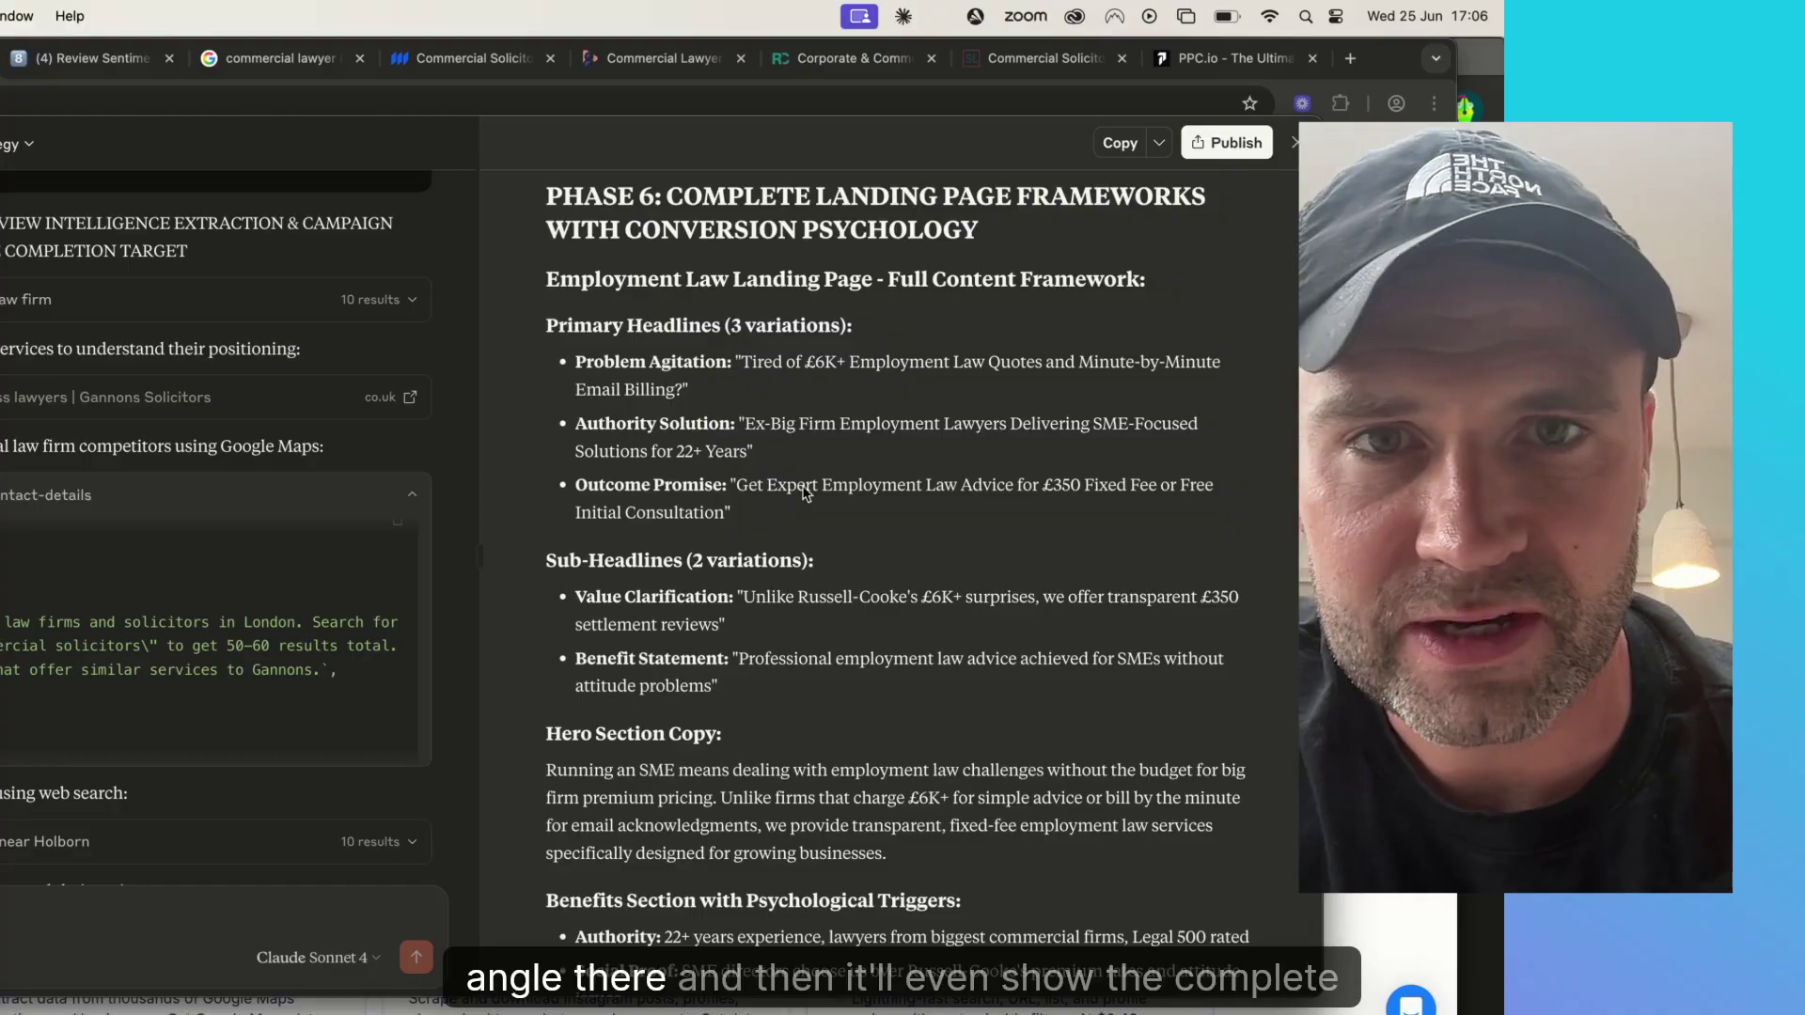
scroll(818, 432, down, 1)
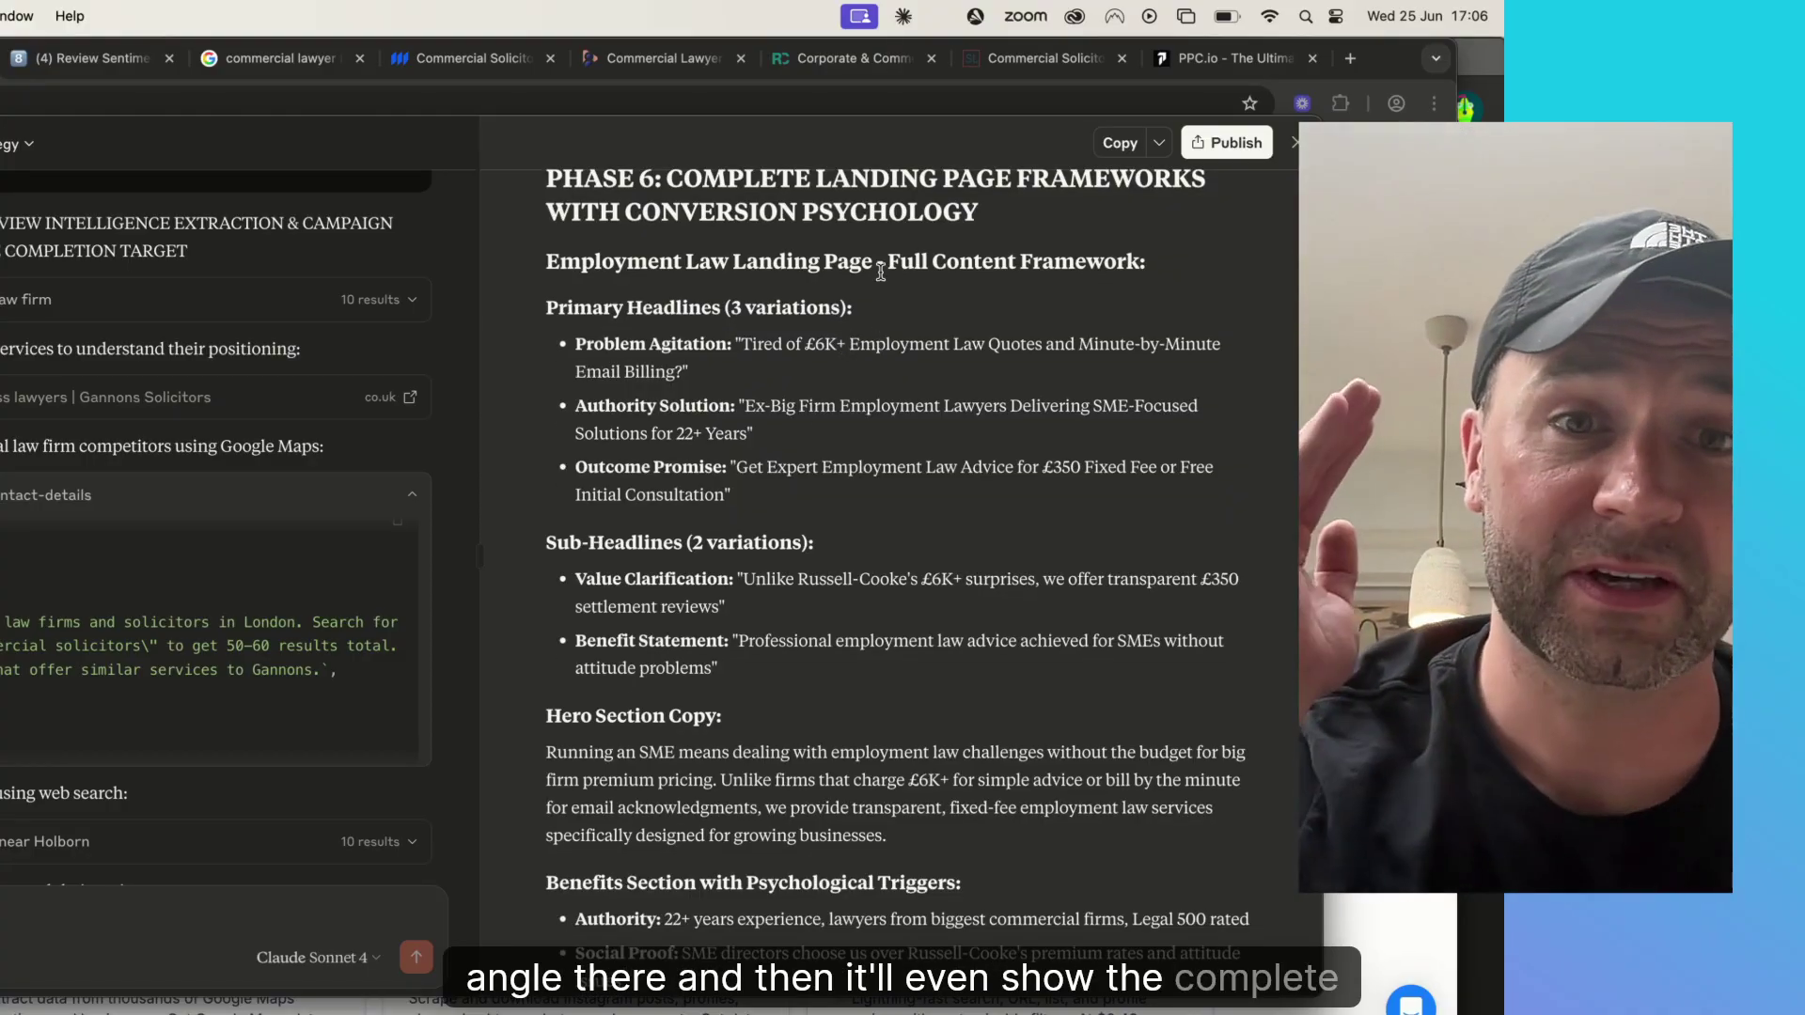
scroll(881, 272, up, 2)
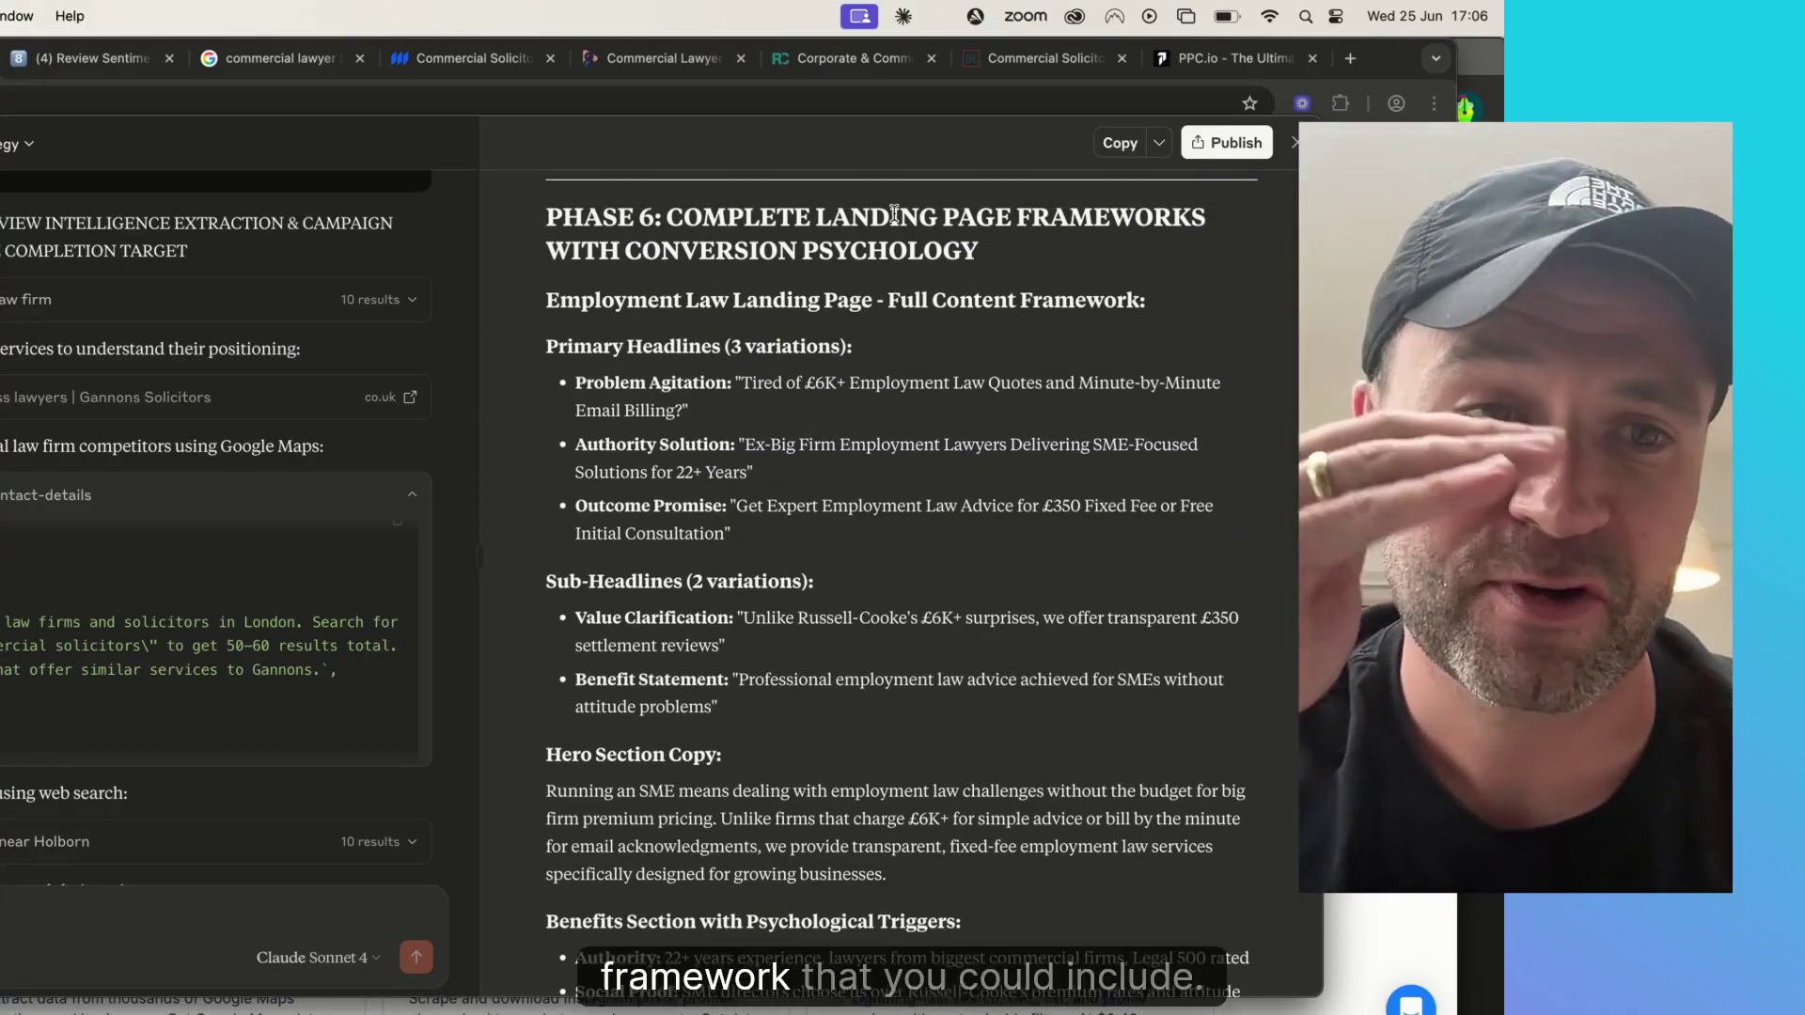
scroll(894, 215, down, 3)
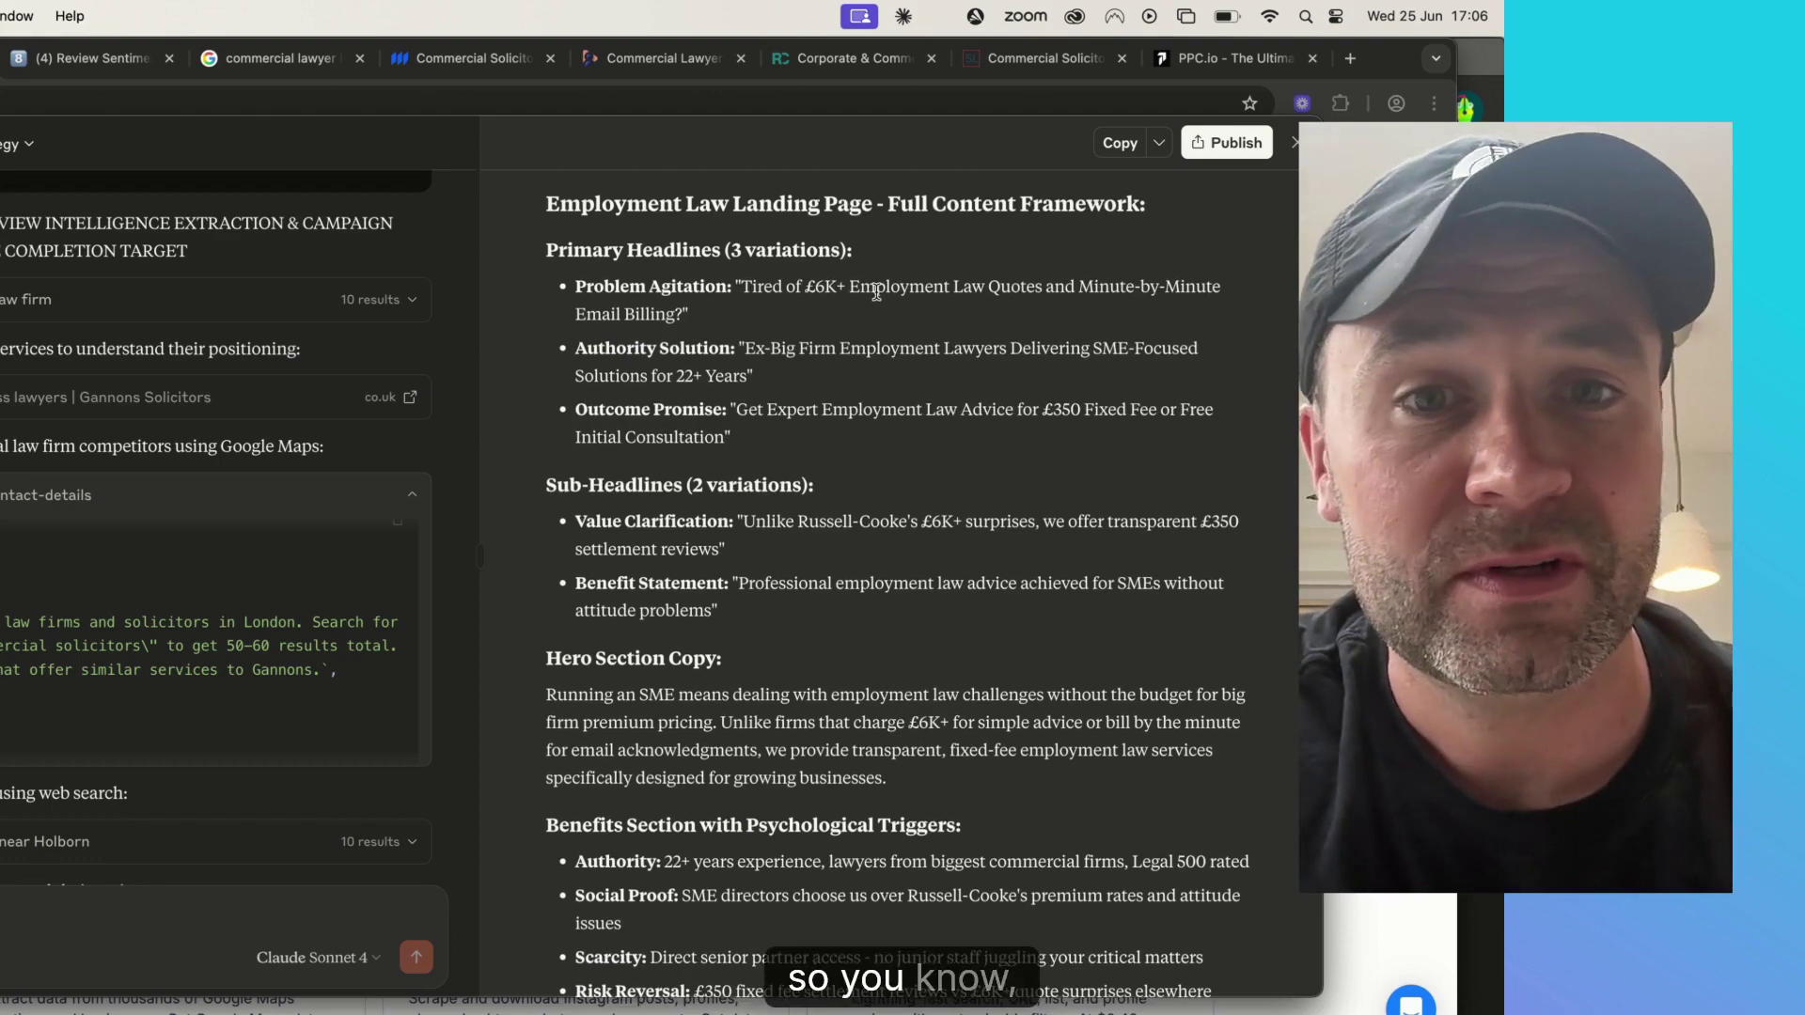
Step: Highlight the Problem Agitation and Authority Solution headlines, then read on through the roadmap
triple_click(876, 292)
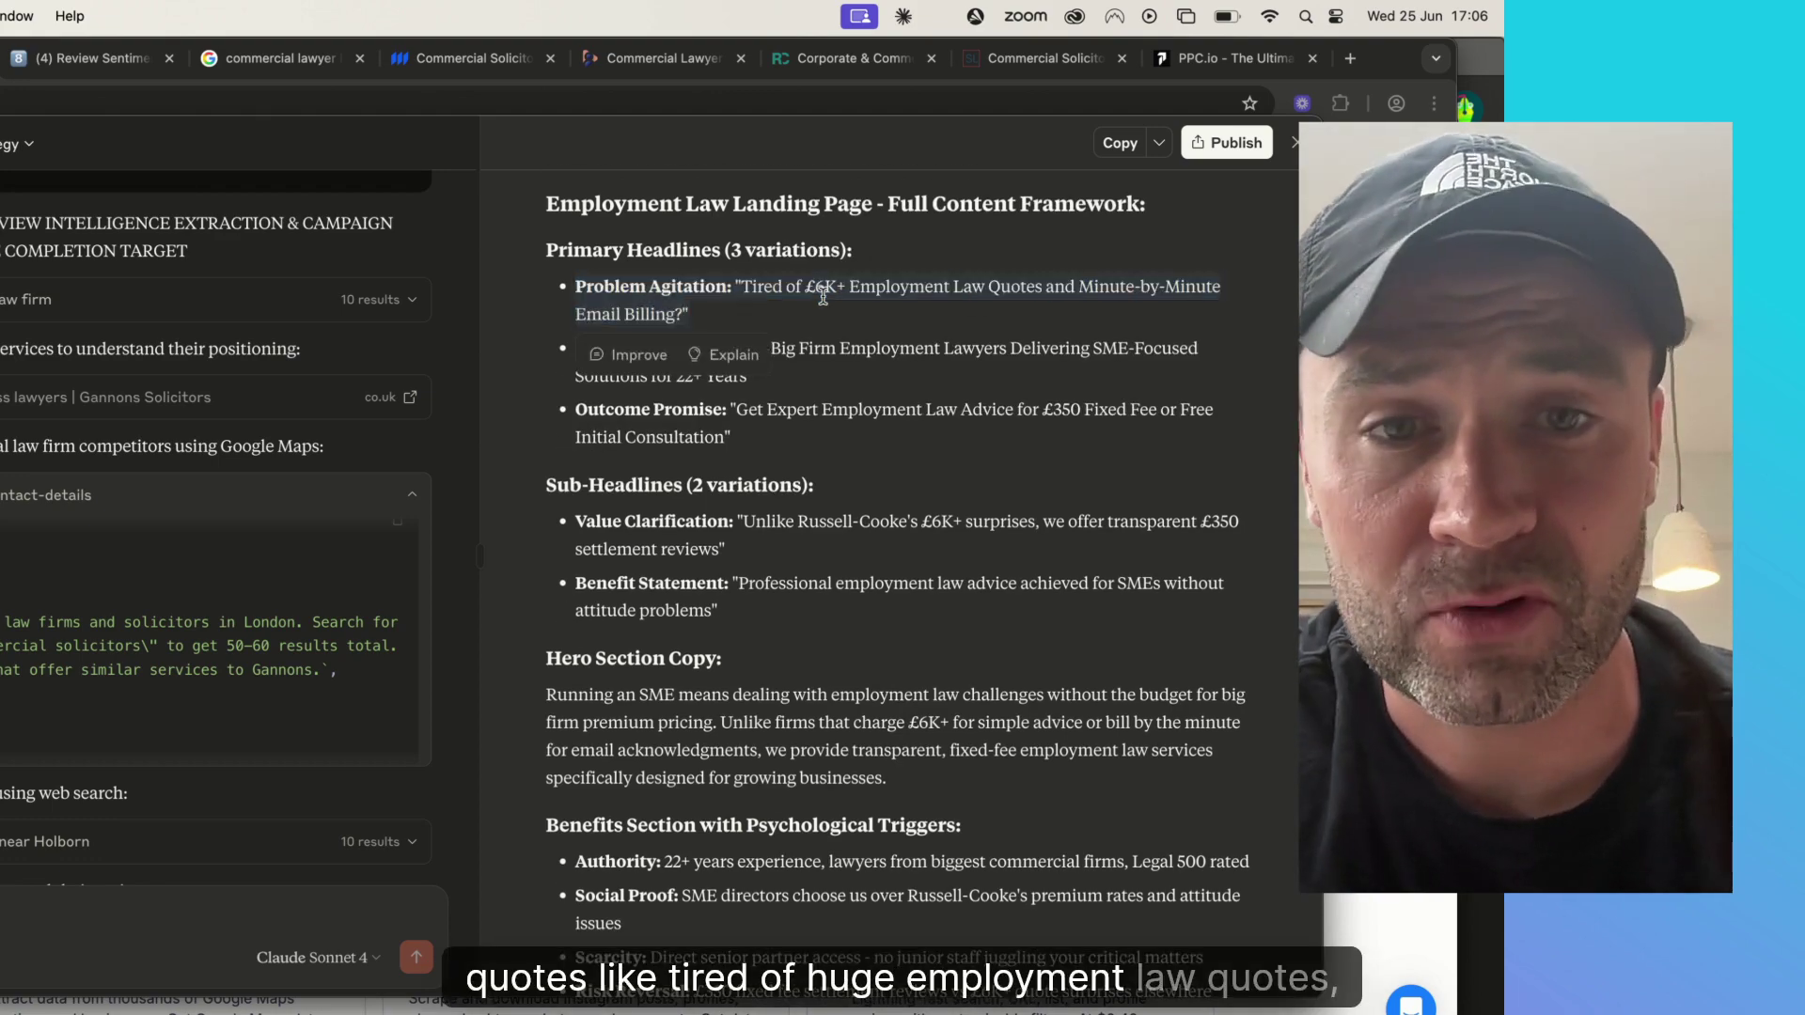
scroll(823, 294, down, 1)
triple_click(832, 297)
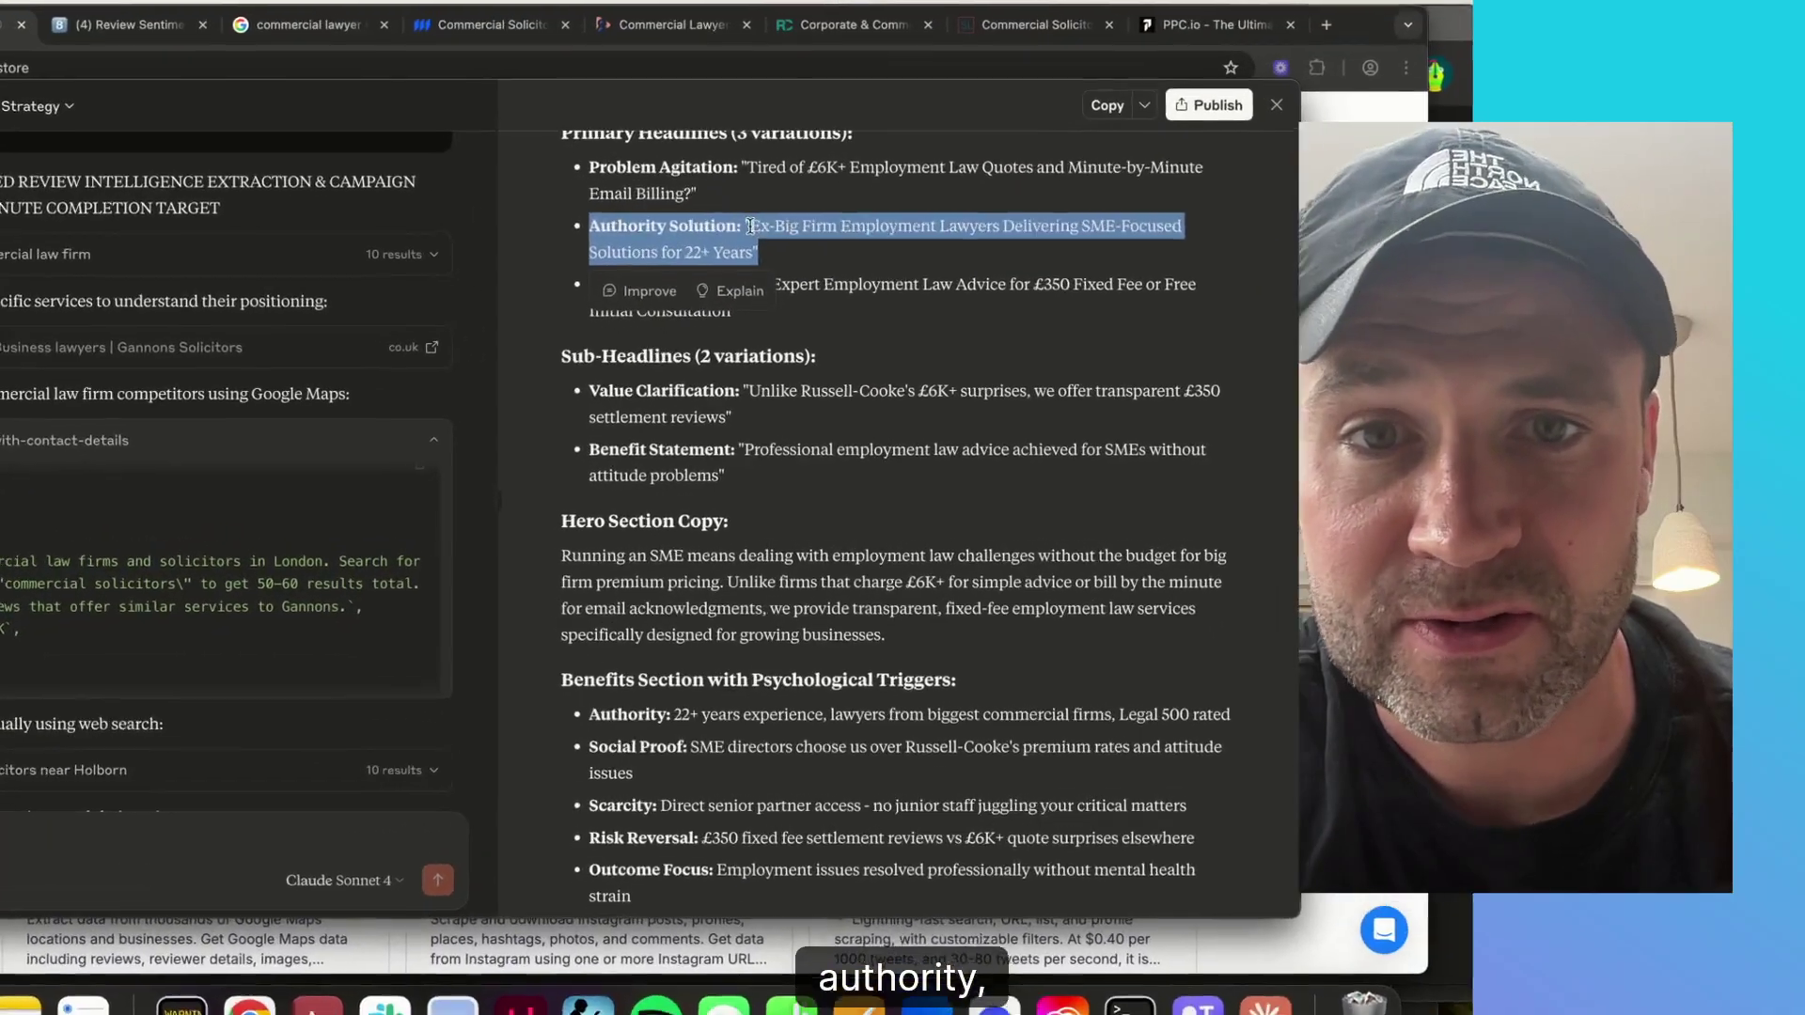
click(817, 395)
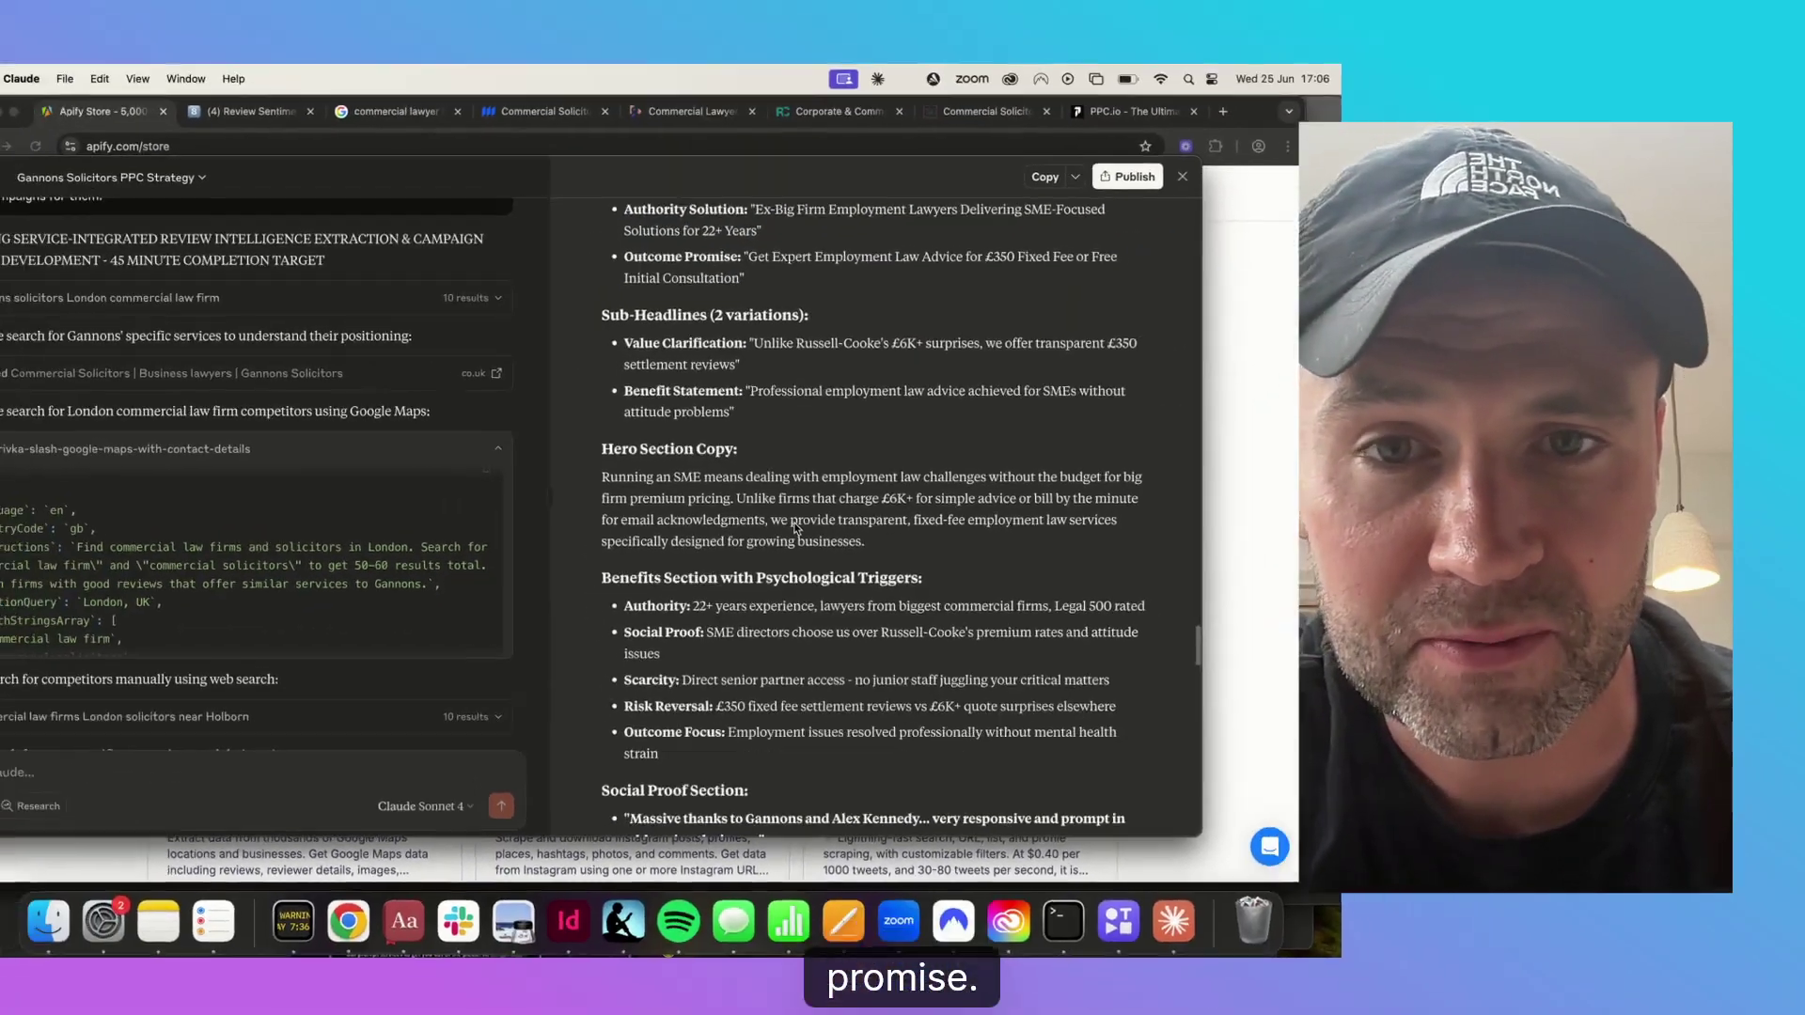
scroll(805, 458, down, 10)
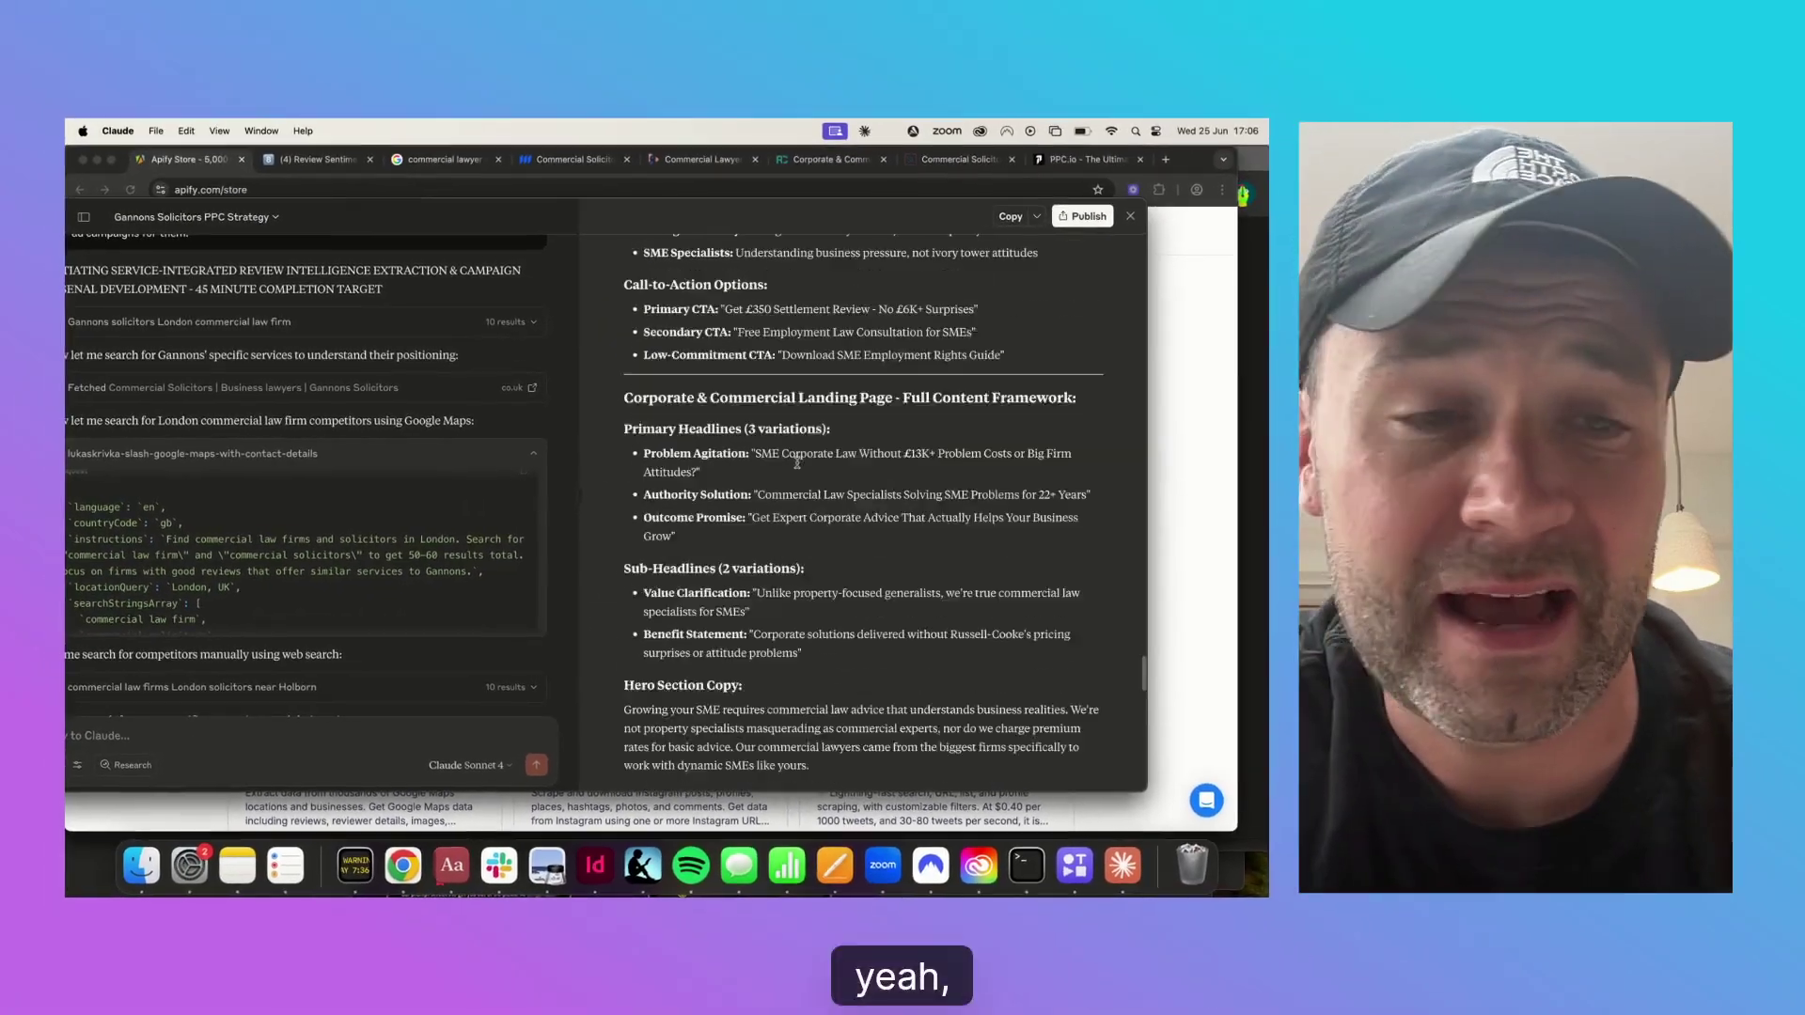
scroll(797, 467, down, 5)
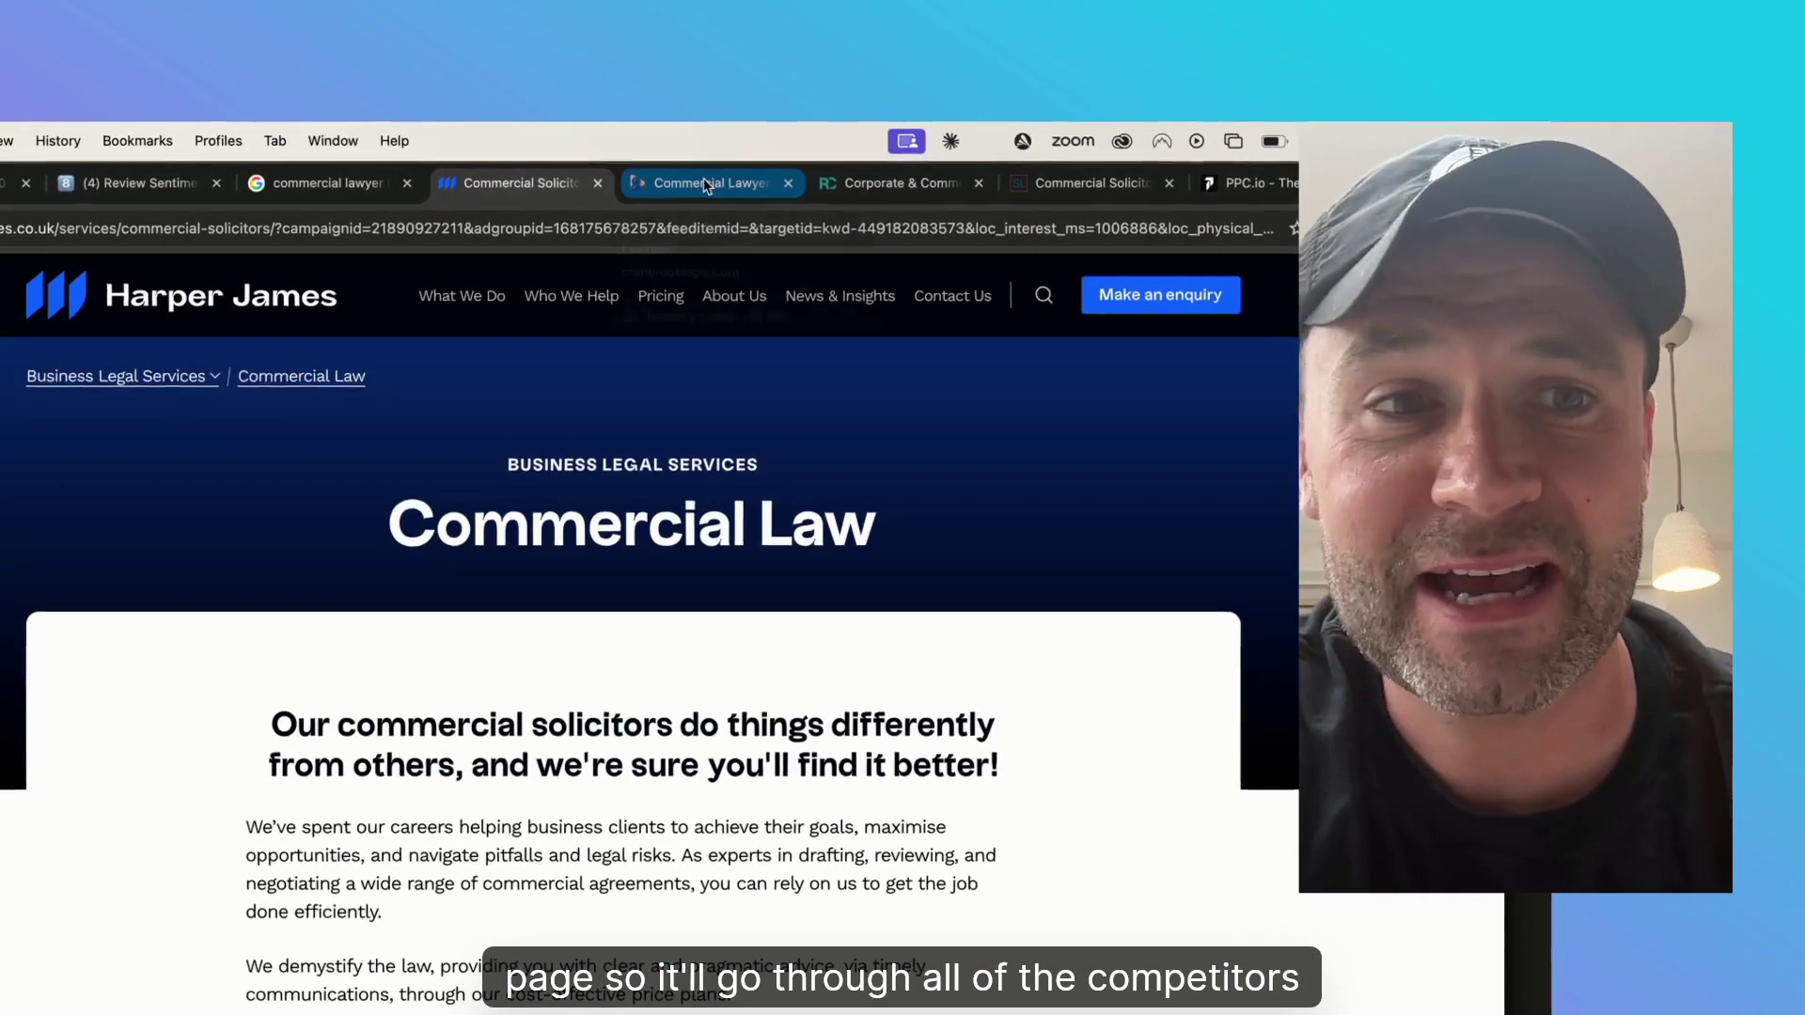
click(747, 57)
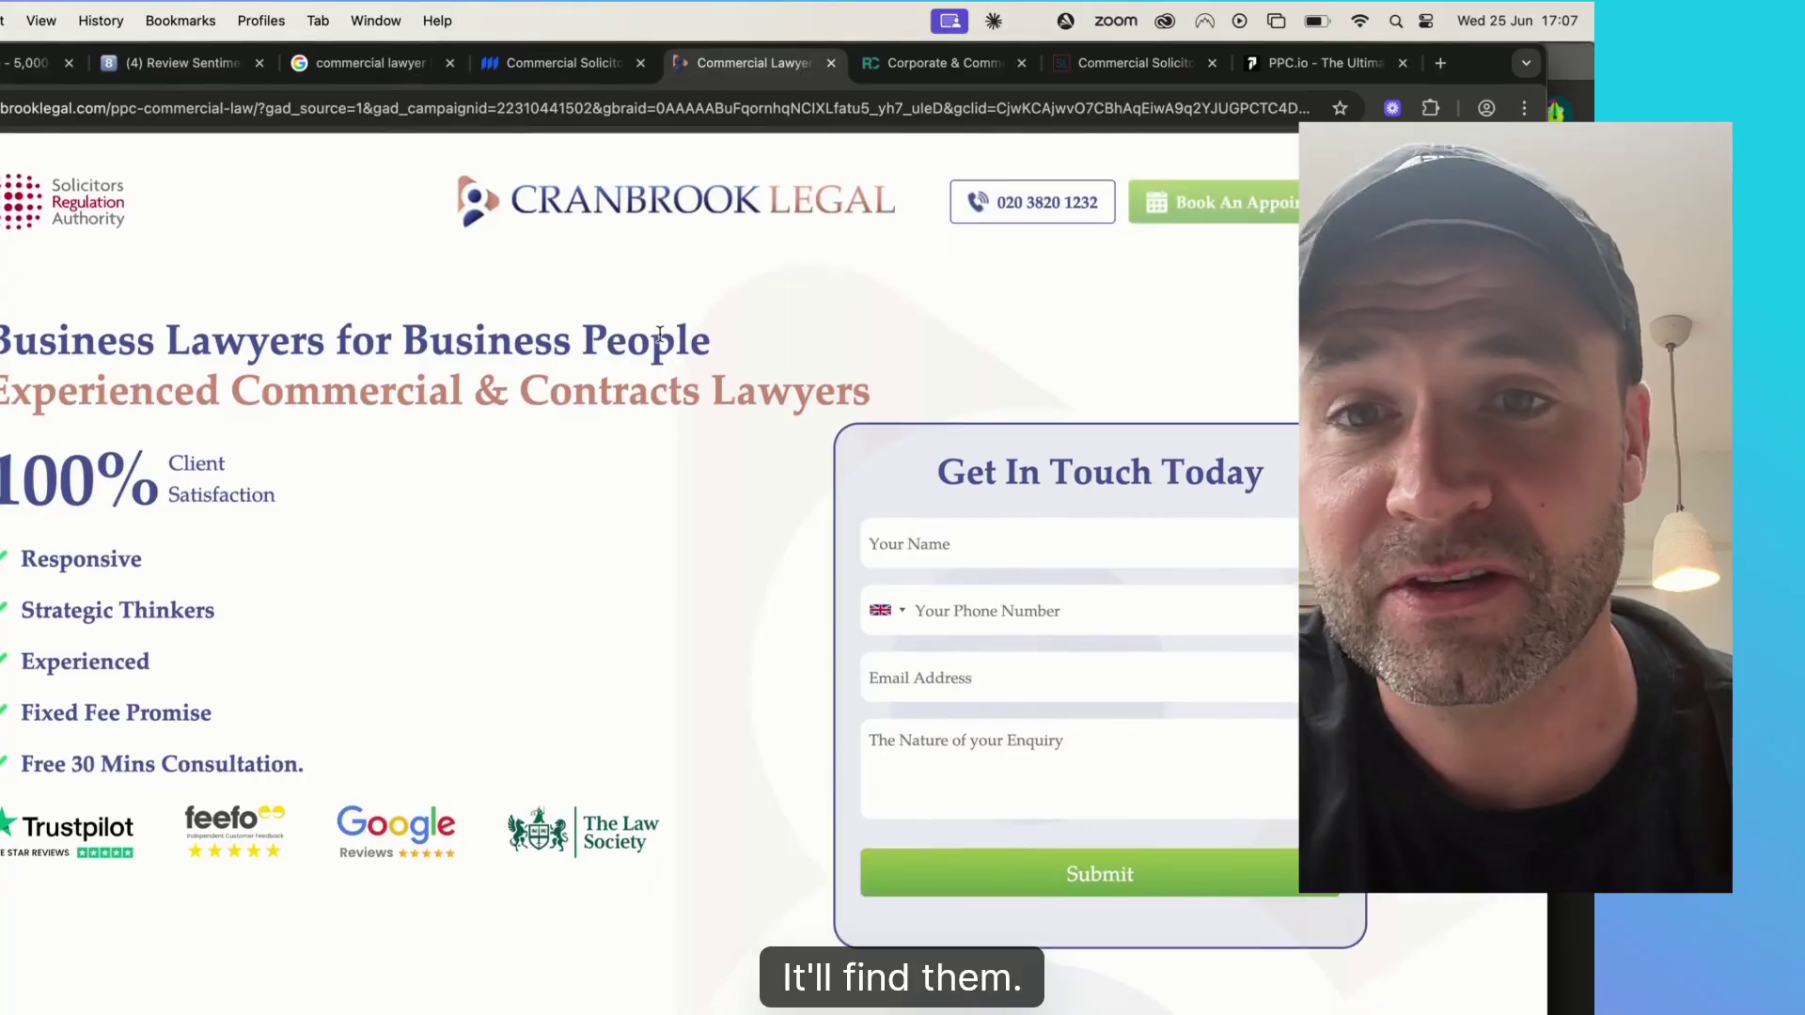
scroll(659, 334, down, 1)
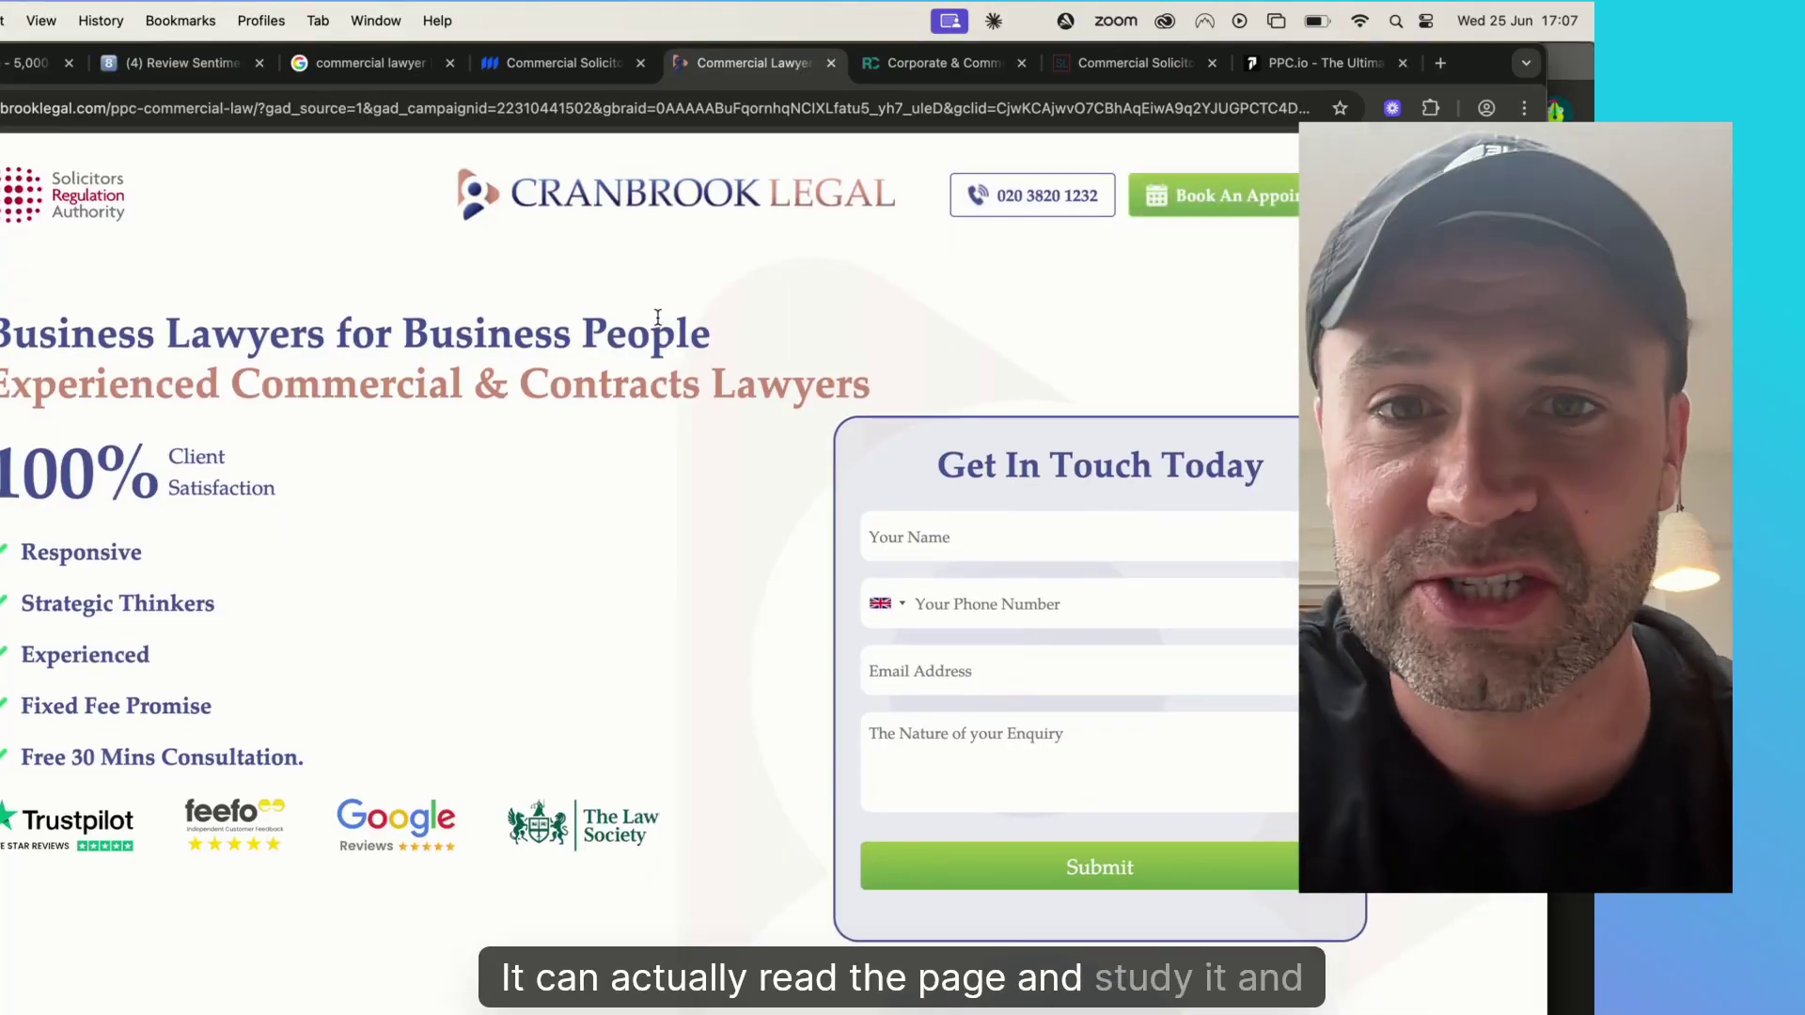
click(612, 447)
scroll(612, 448, down, 5)
scroll(612, 447, up, 5)
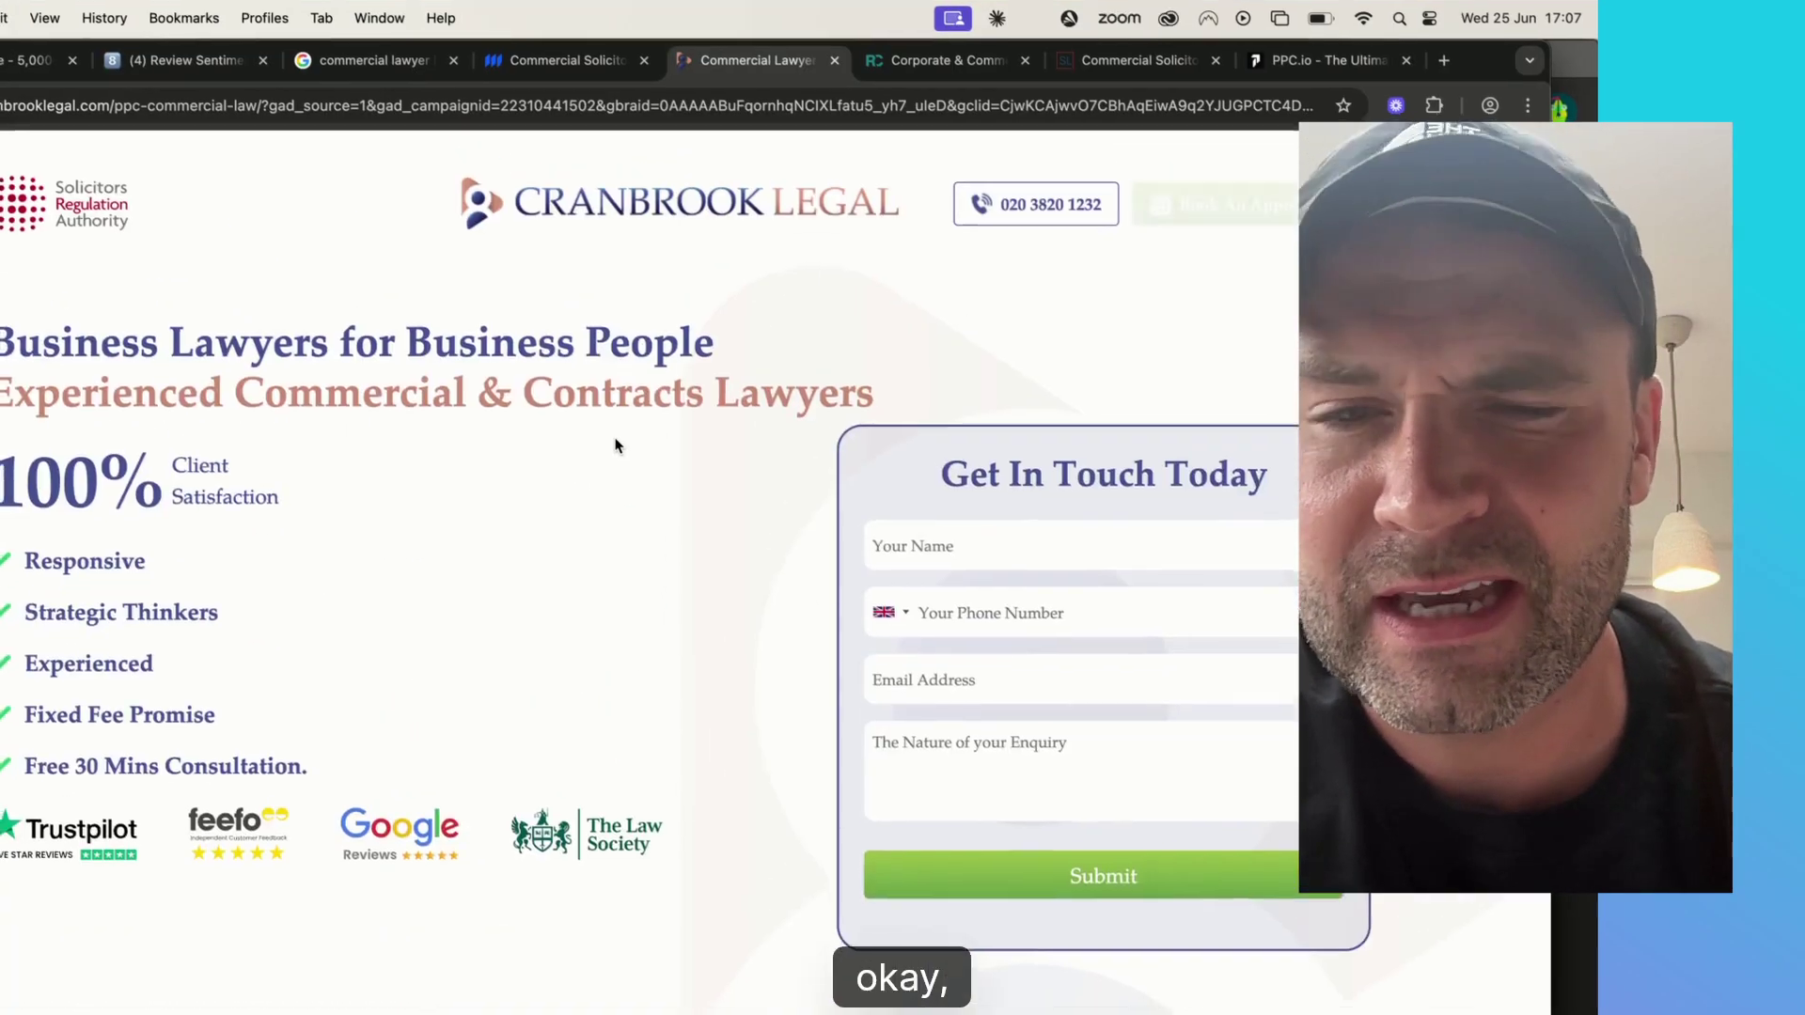
scroll(612, 448, down, 2)
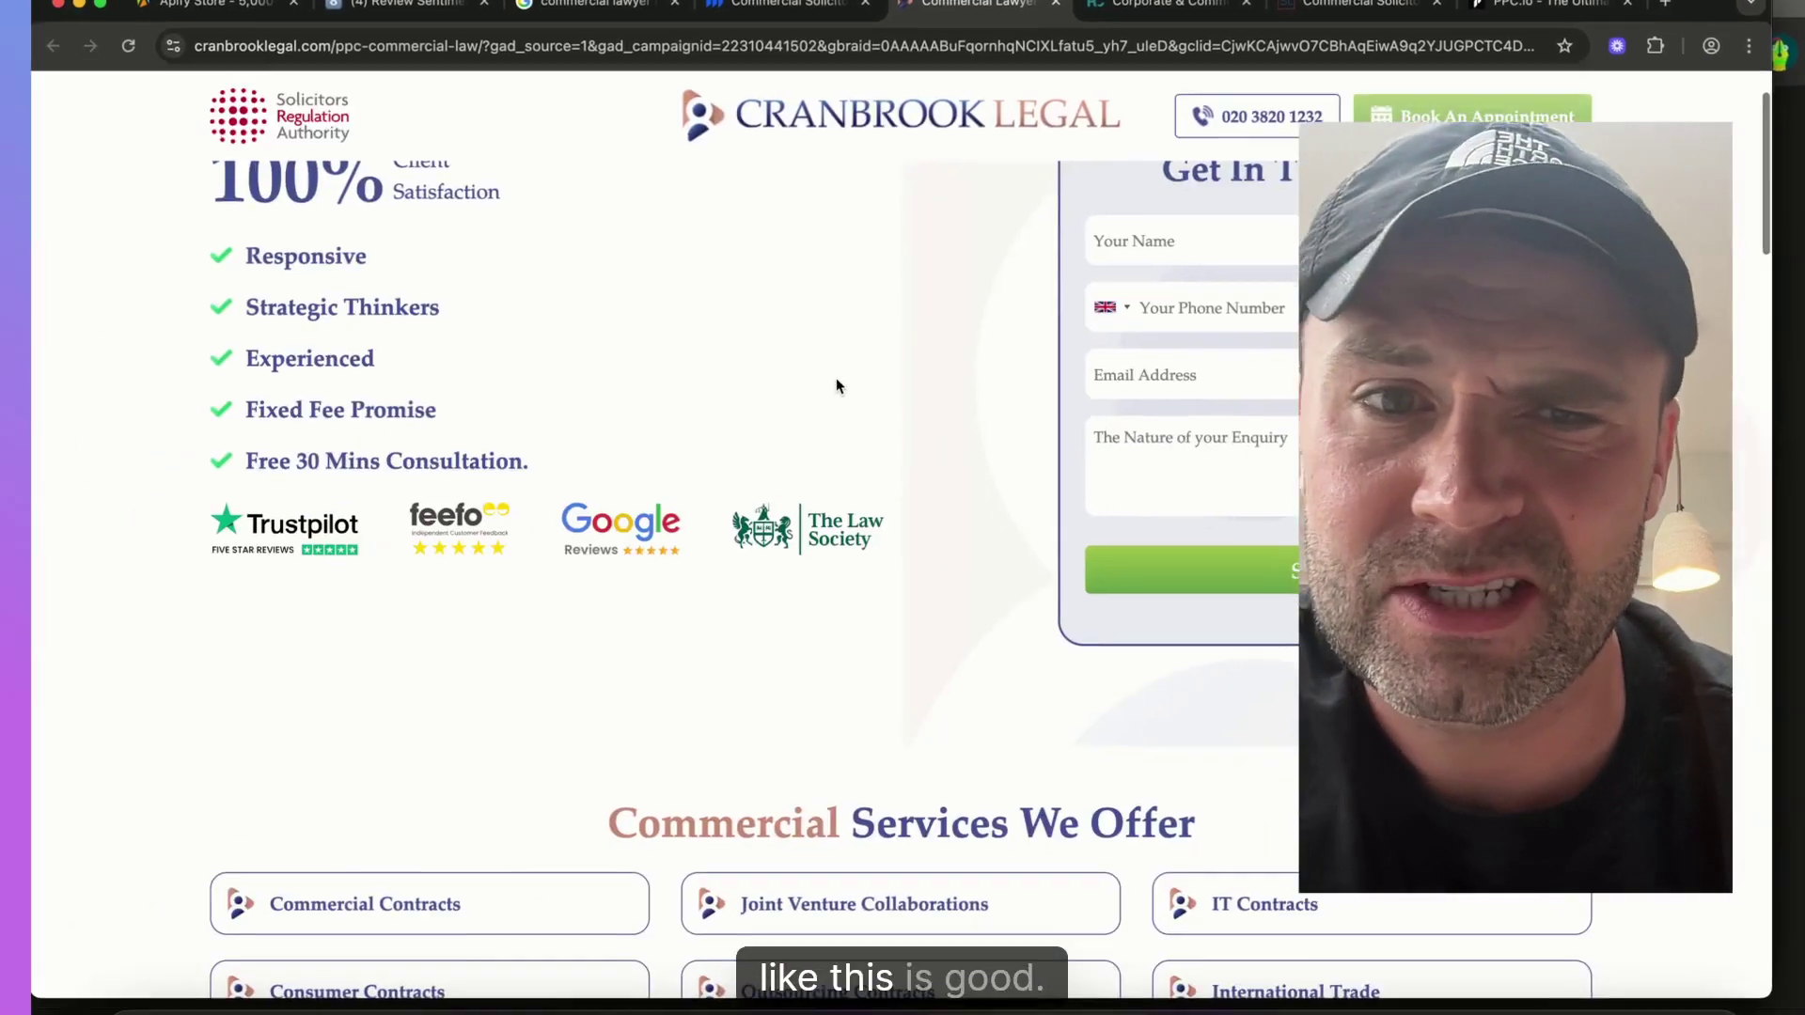
scroll(837, 385, up, 3)
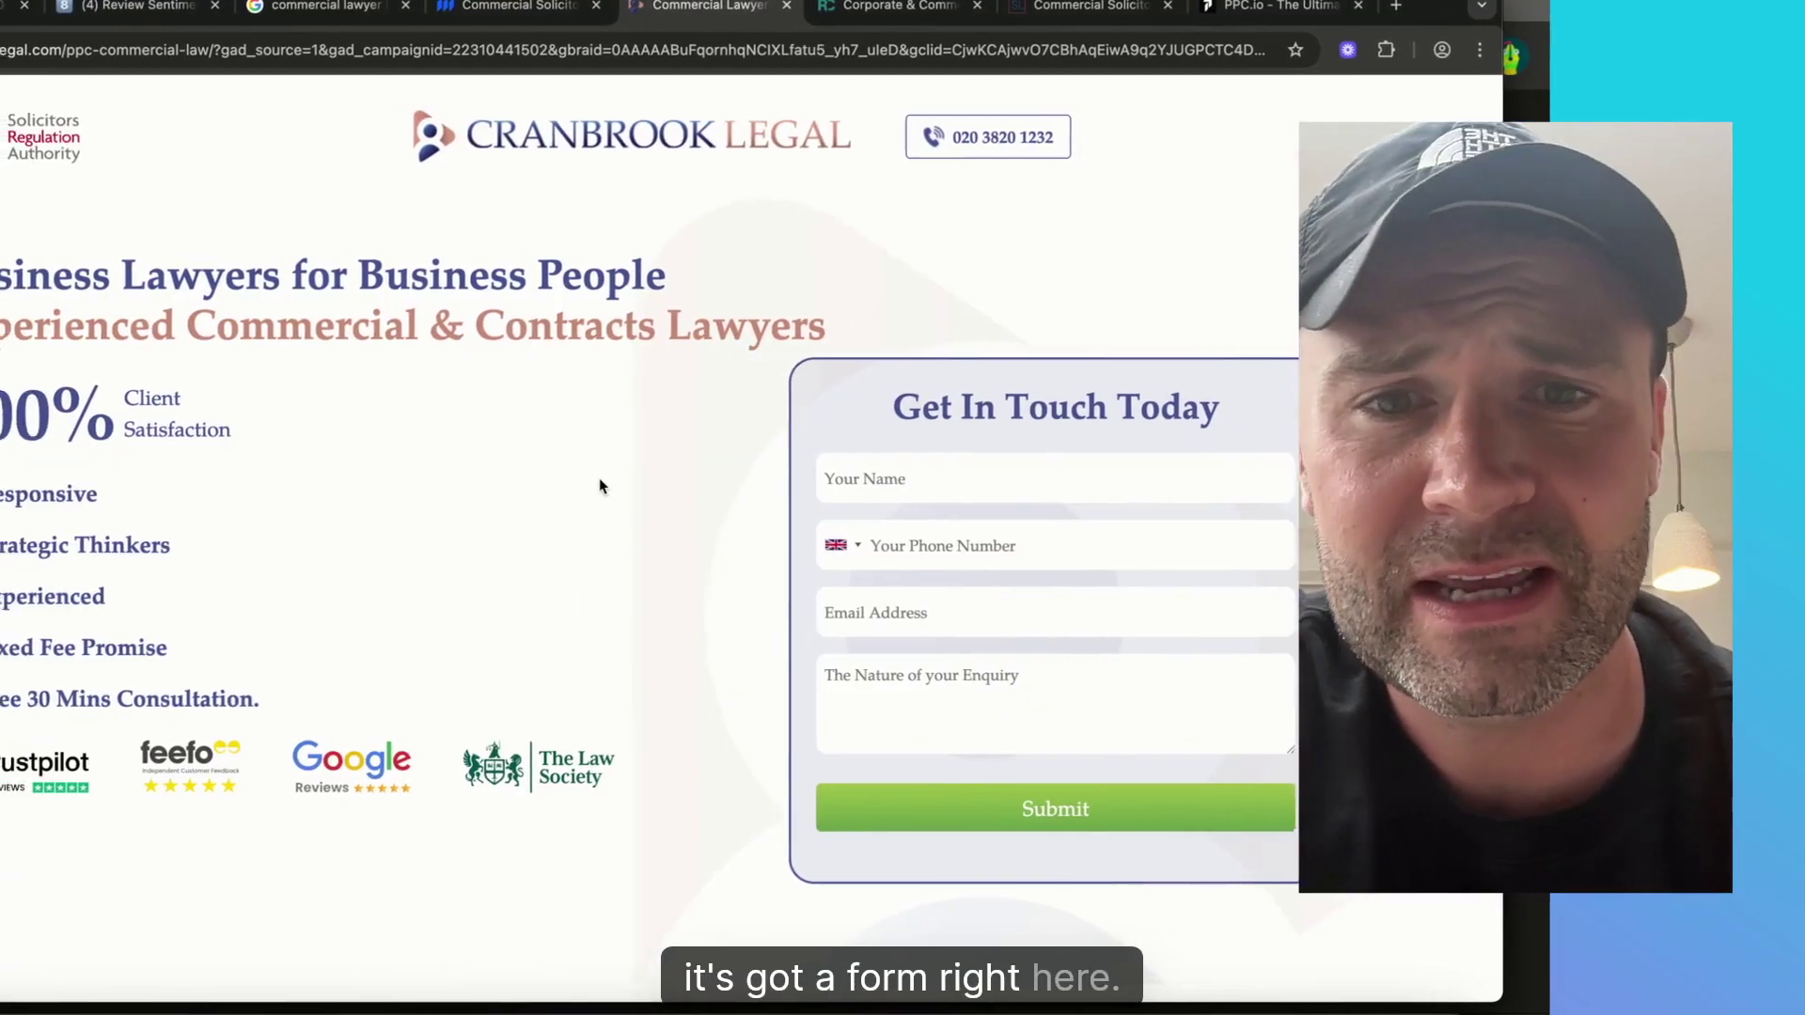
scroll(871, 482, down, 3)
scroll(610, 486, up, 3)
scroll(577, 532, down, 6)
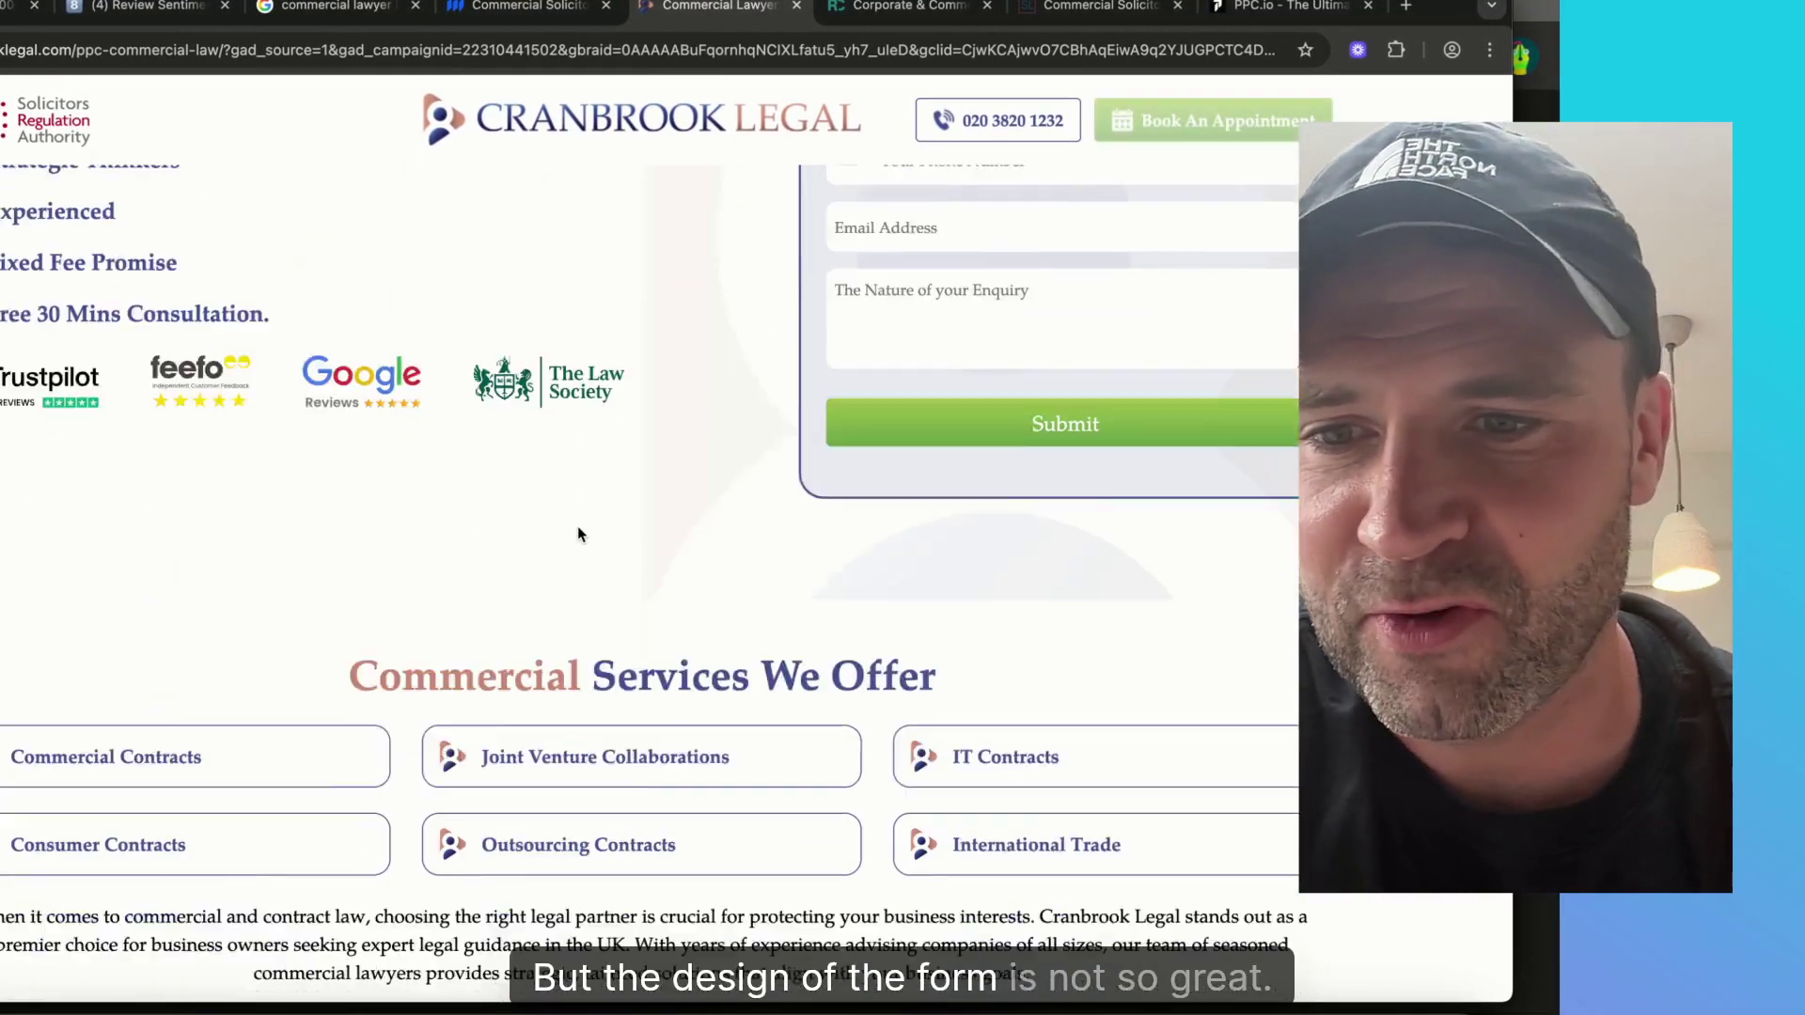
scroll(460, 369, down, 15)
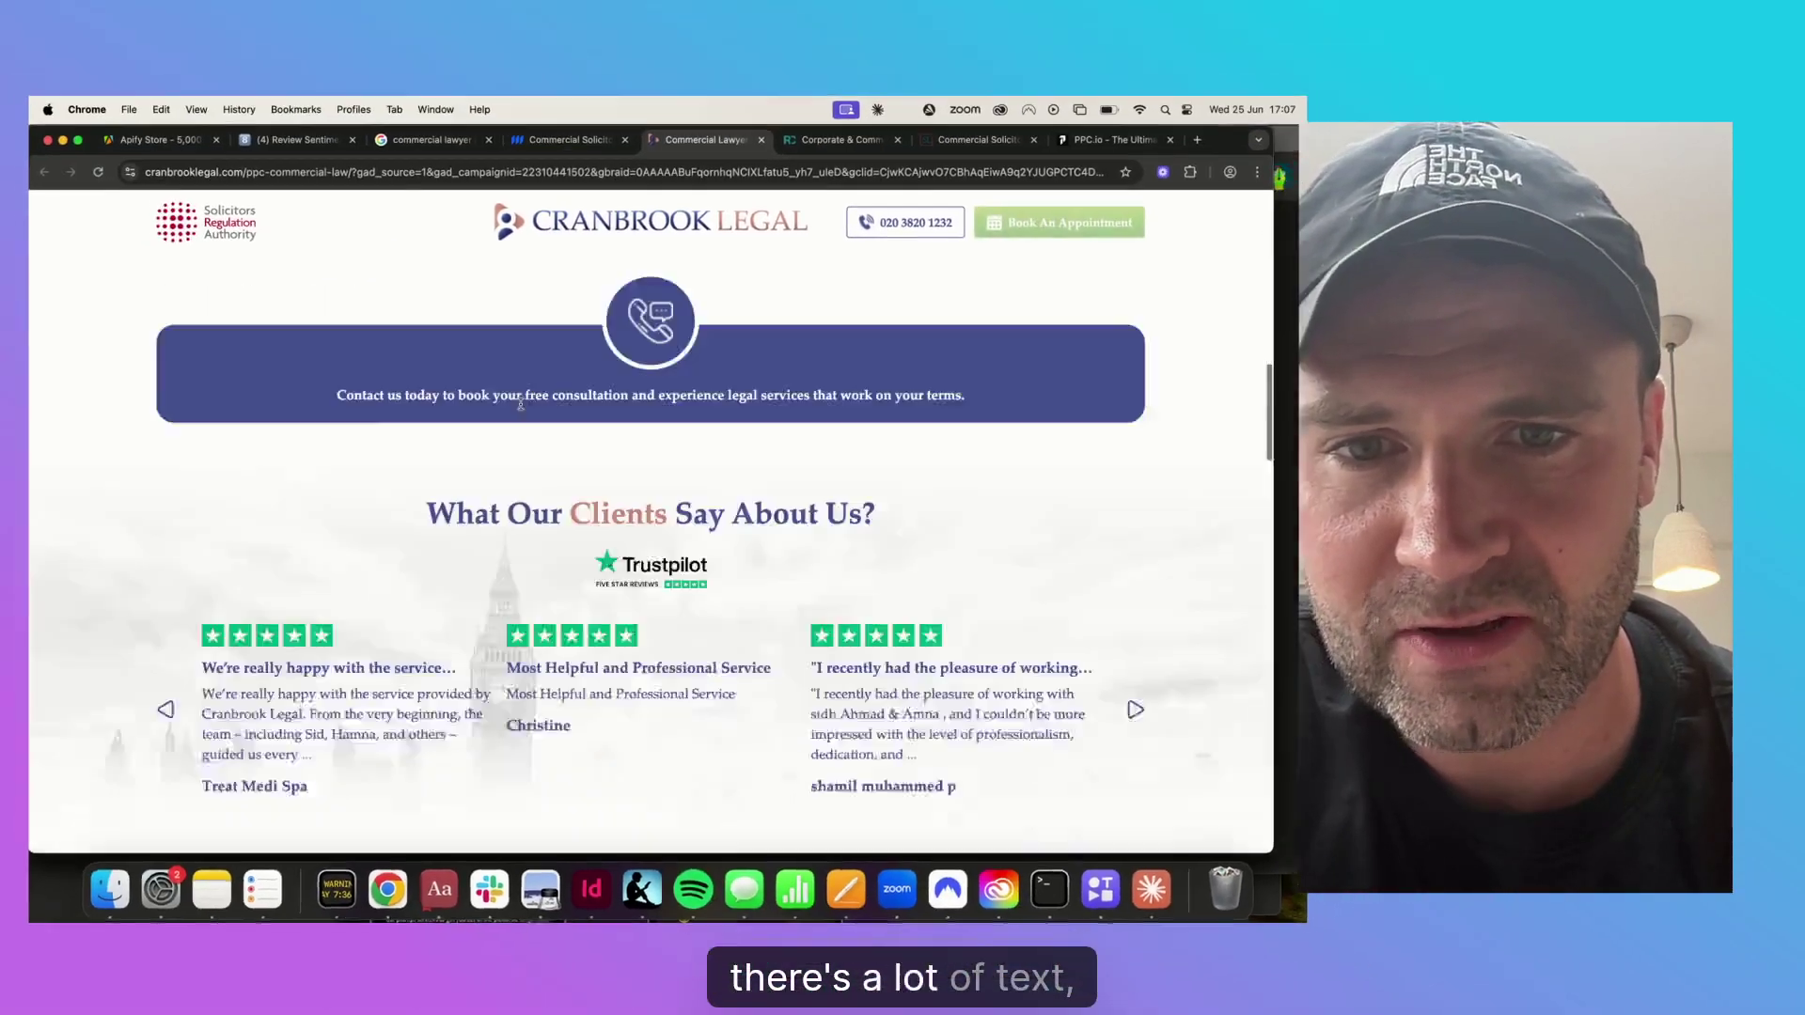
scroll(531, 413, down, 10)
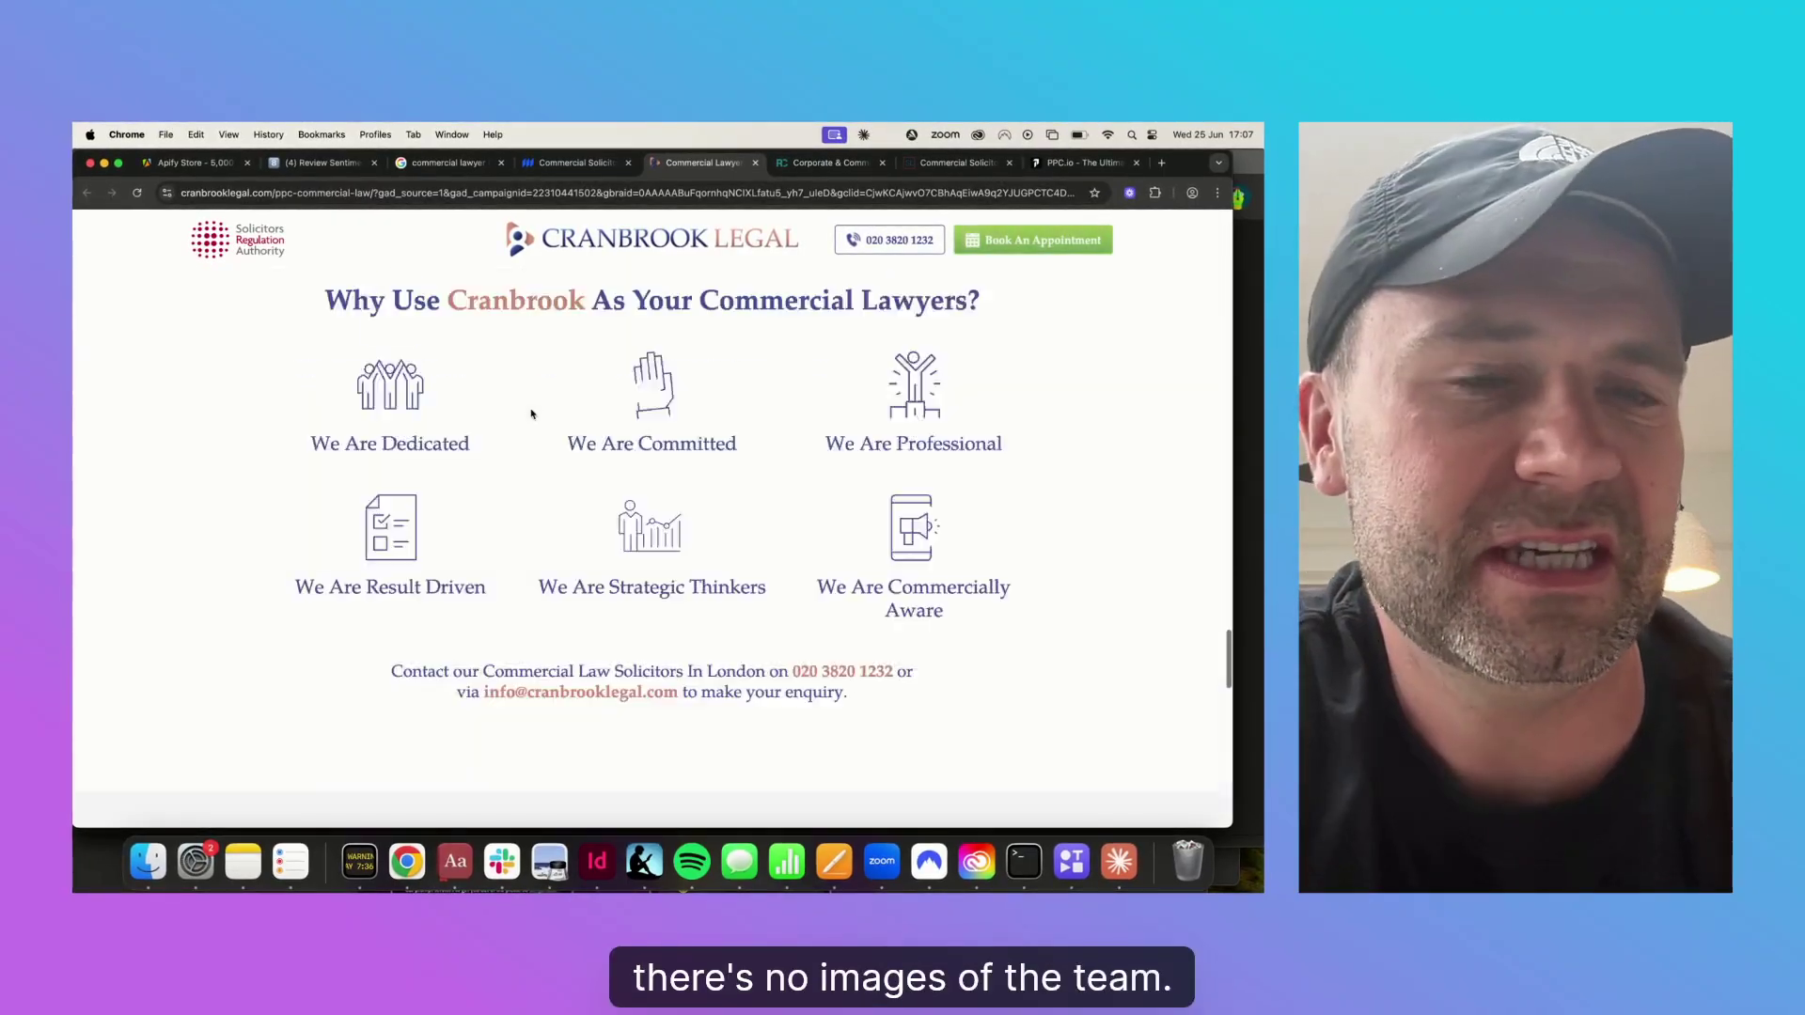
scroll(532, 416, up, 20)
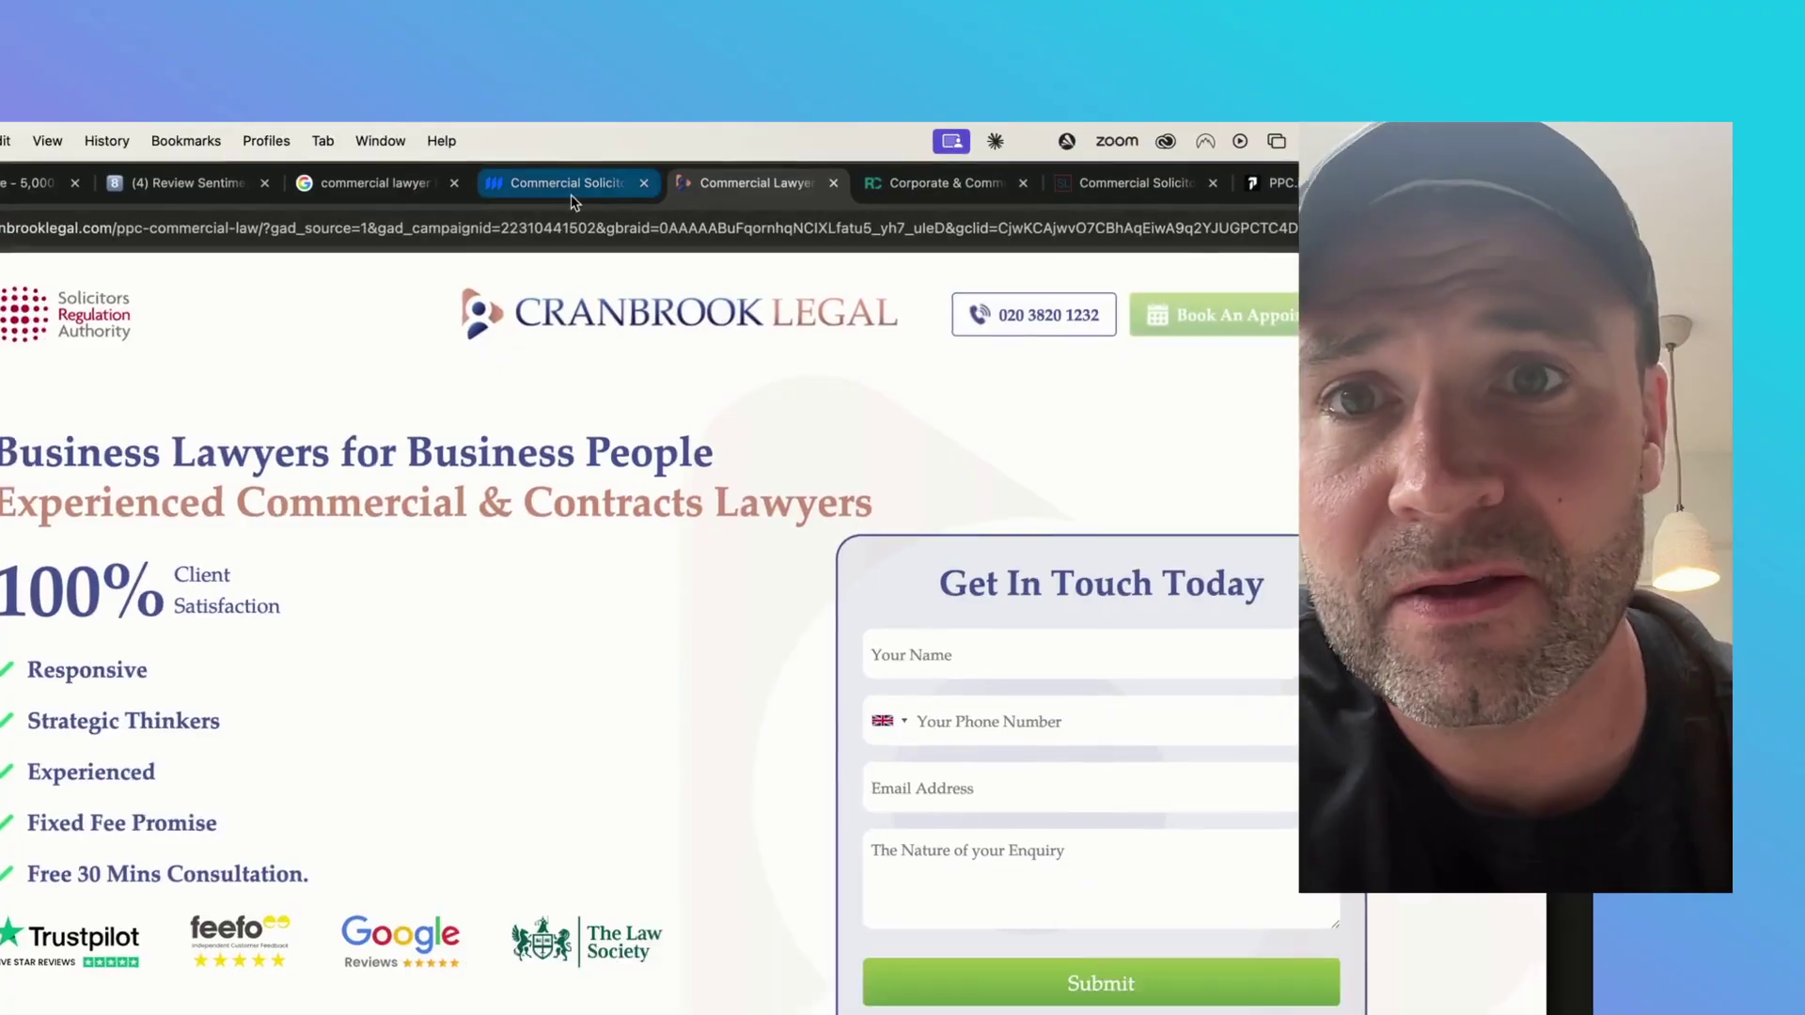
click(580, 165)
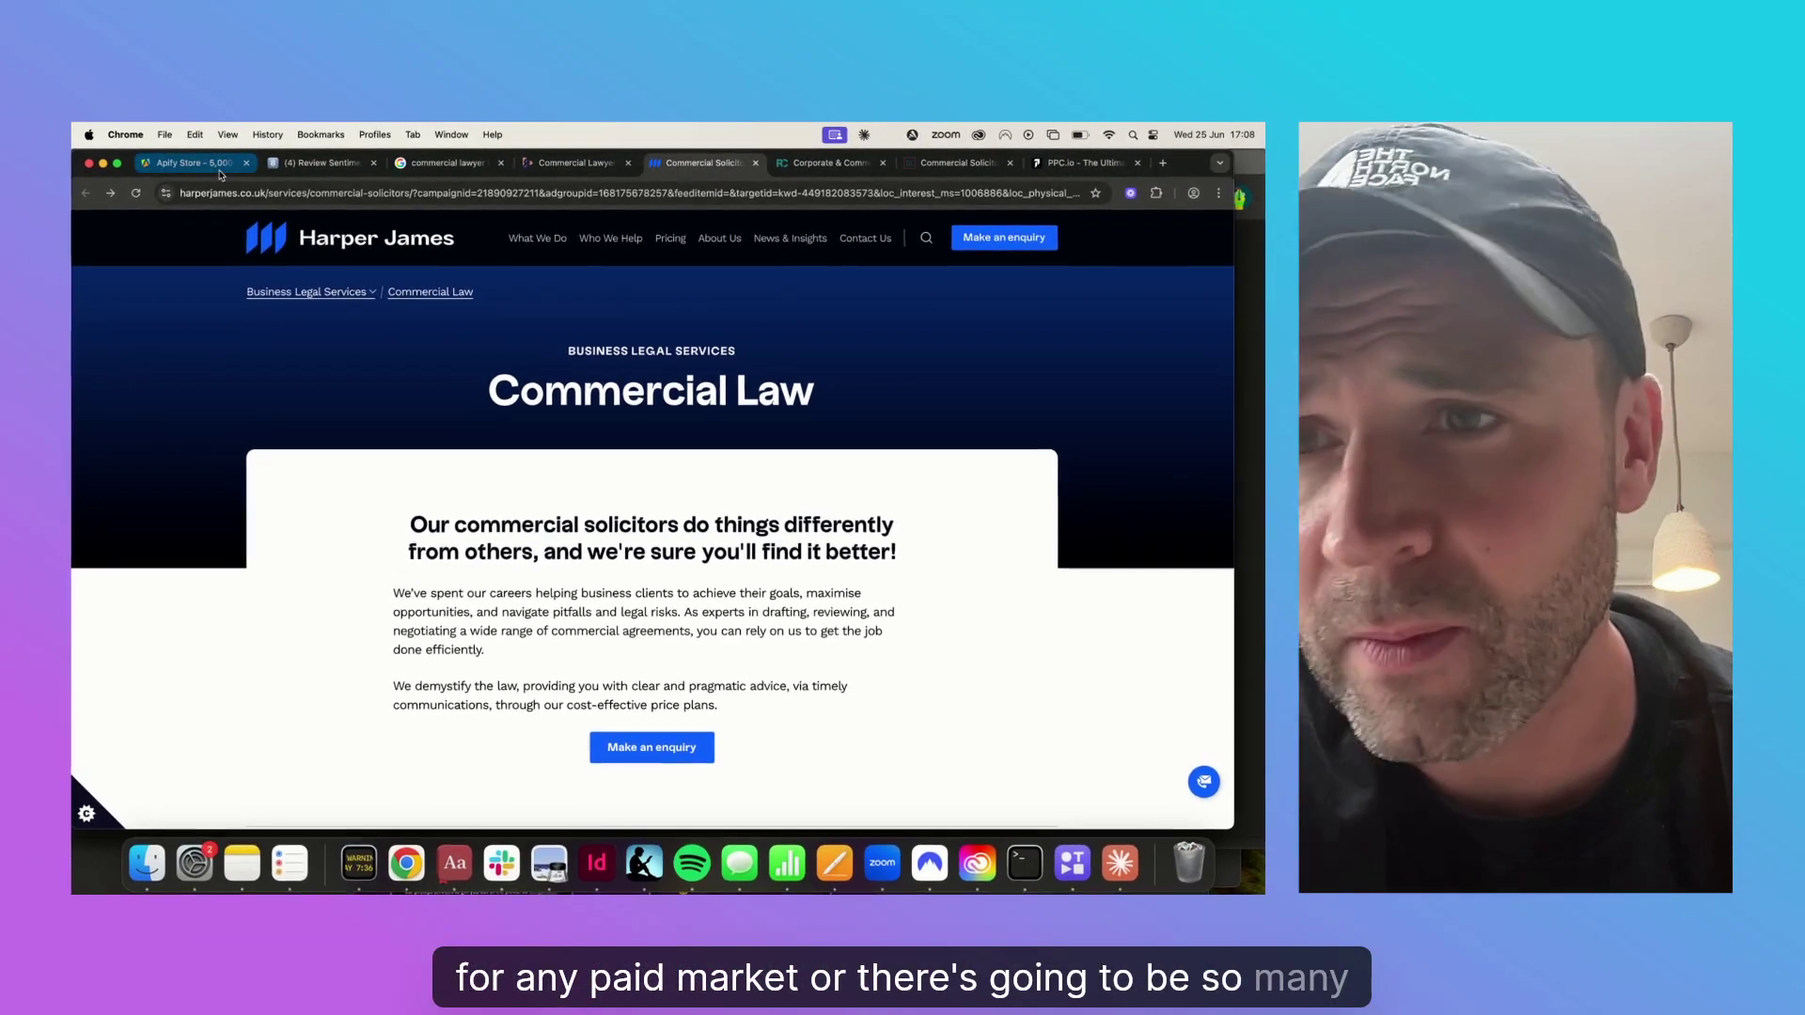
Step: Bring up the Apify Store and skim its scraping actor catalogue, returning to the top
click(29, 179)
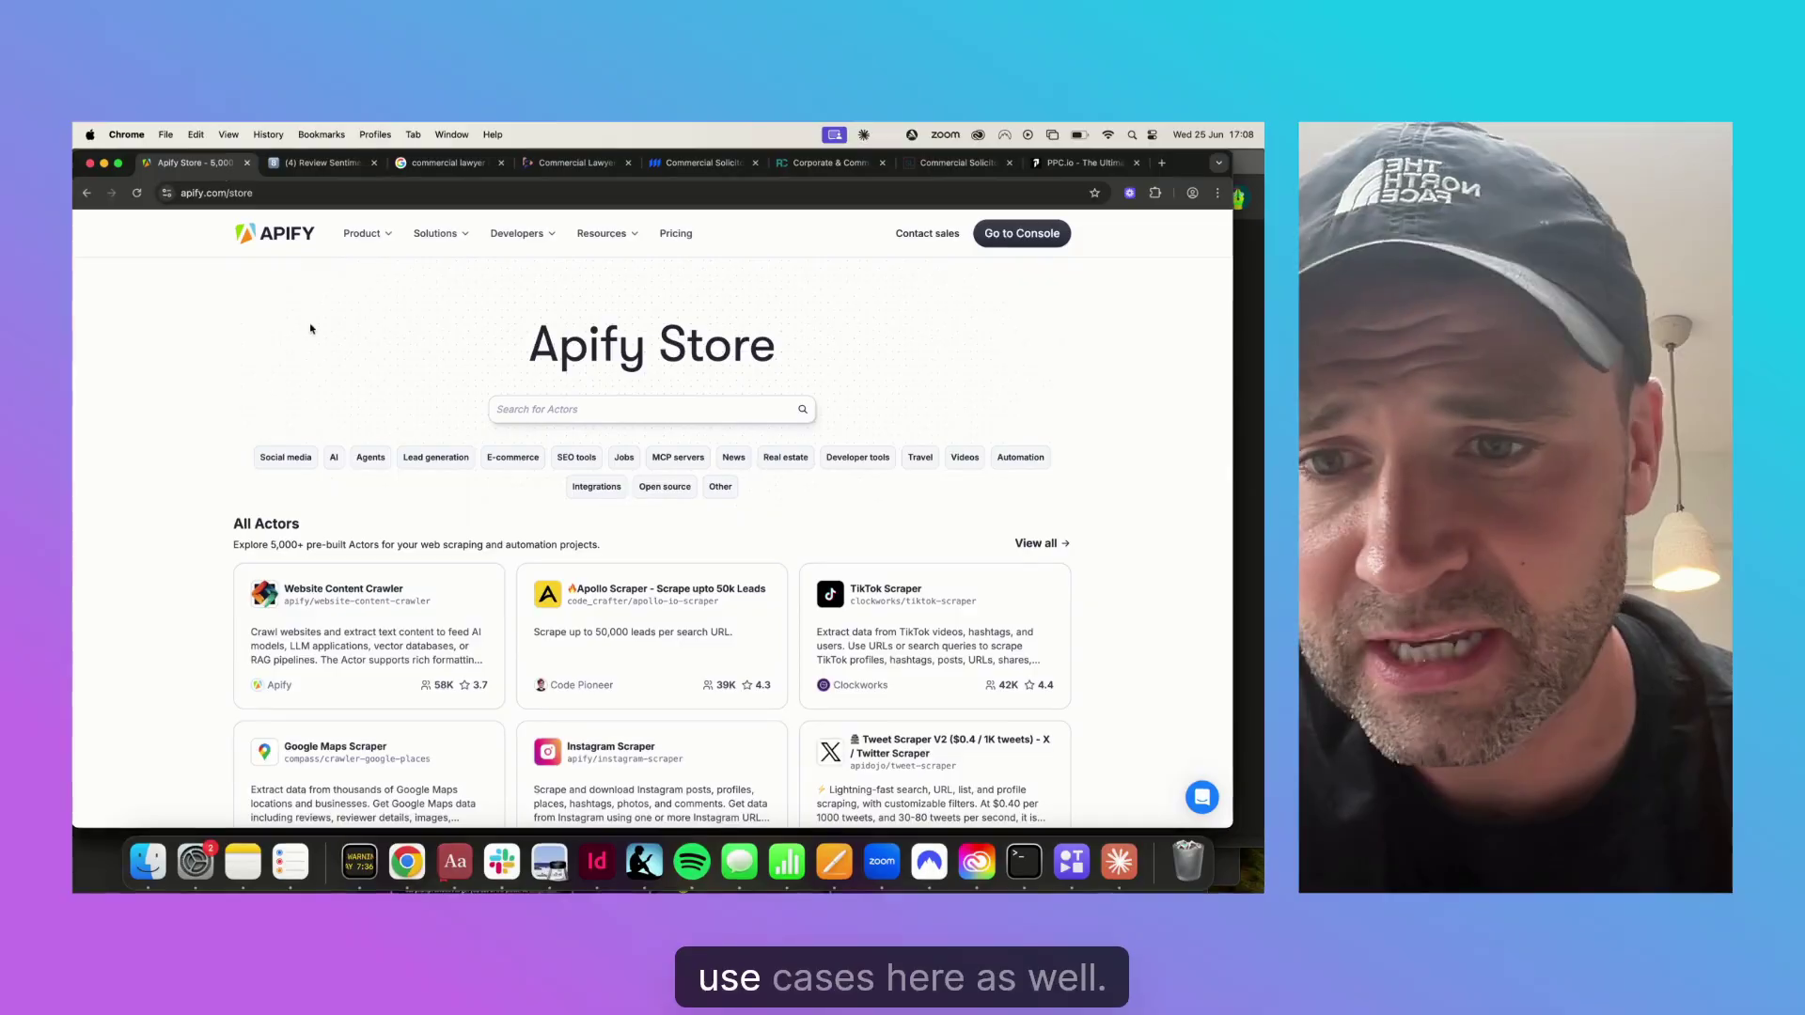
scroll(475, 847, down, 5)
scroll(527, 640, down, 6)
scroll(504, 557, up, 10)
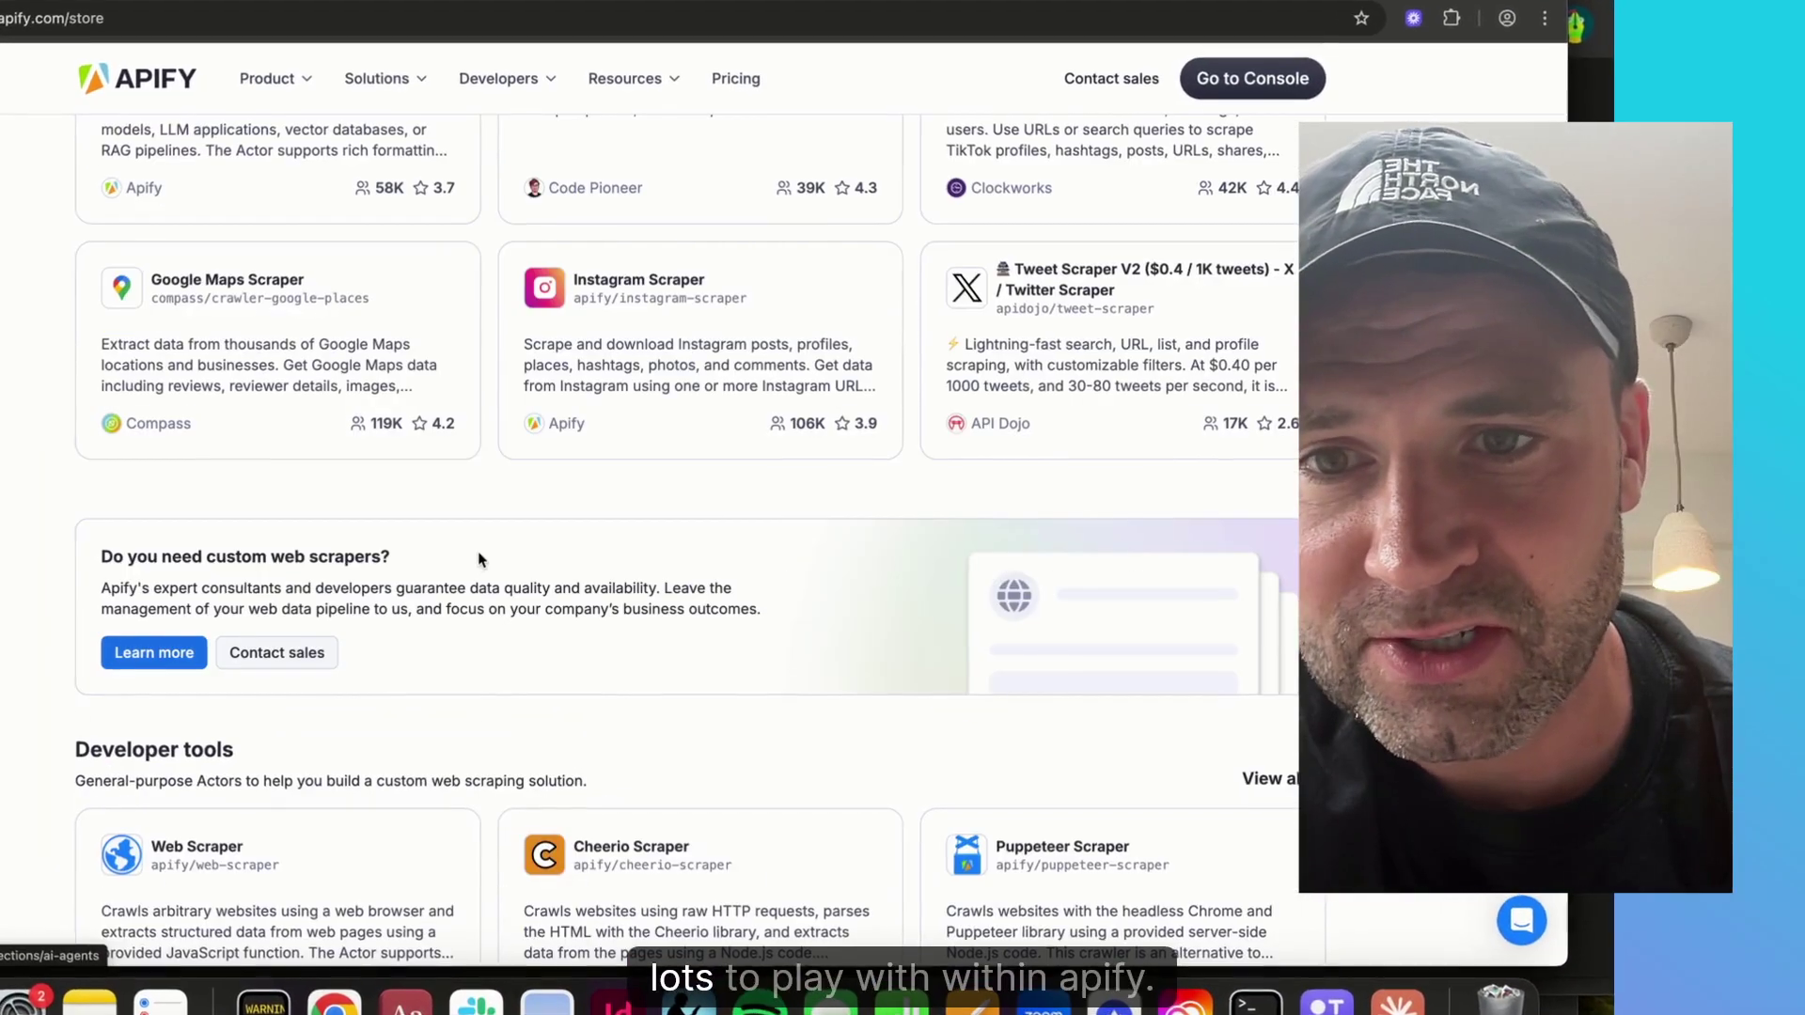
scroll(478, 563, up, 2)
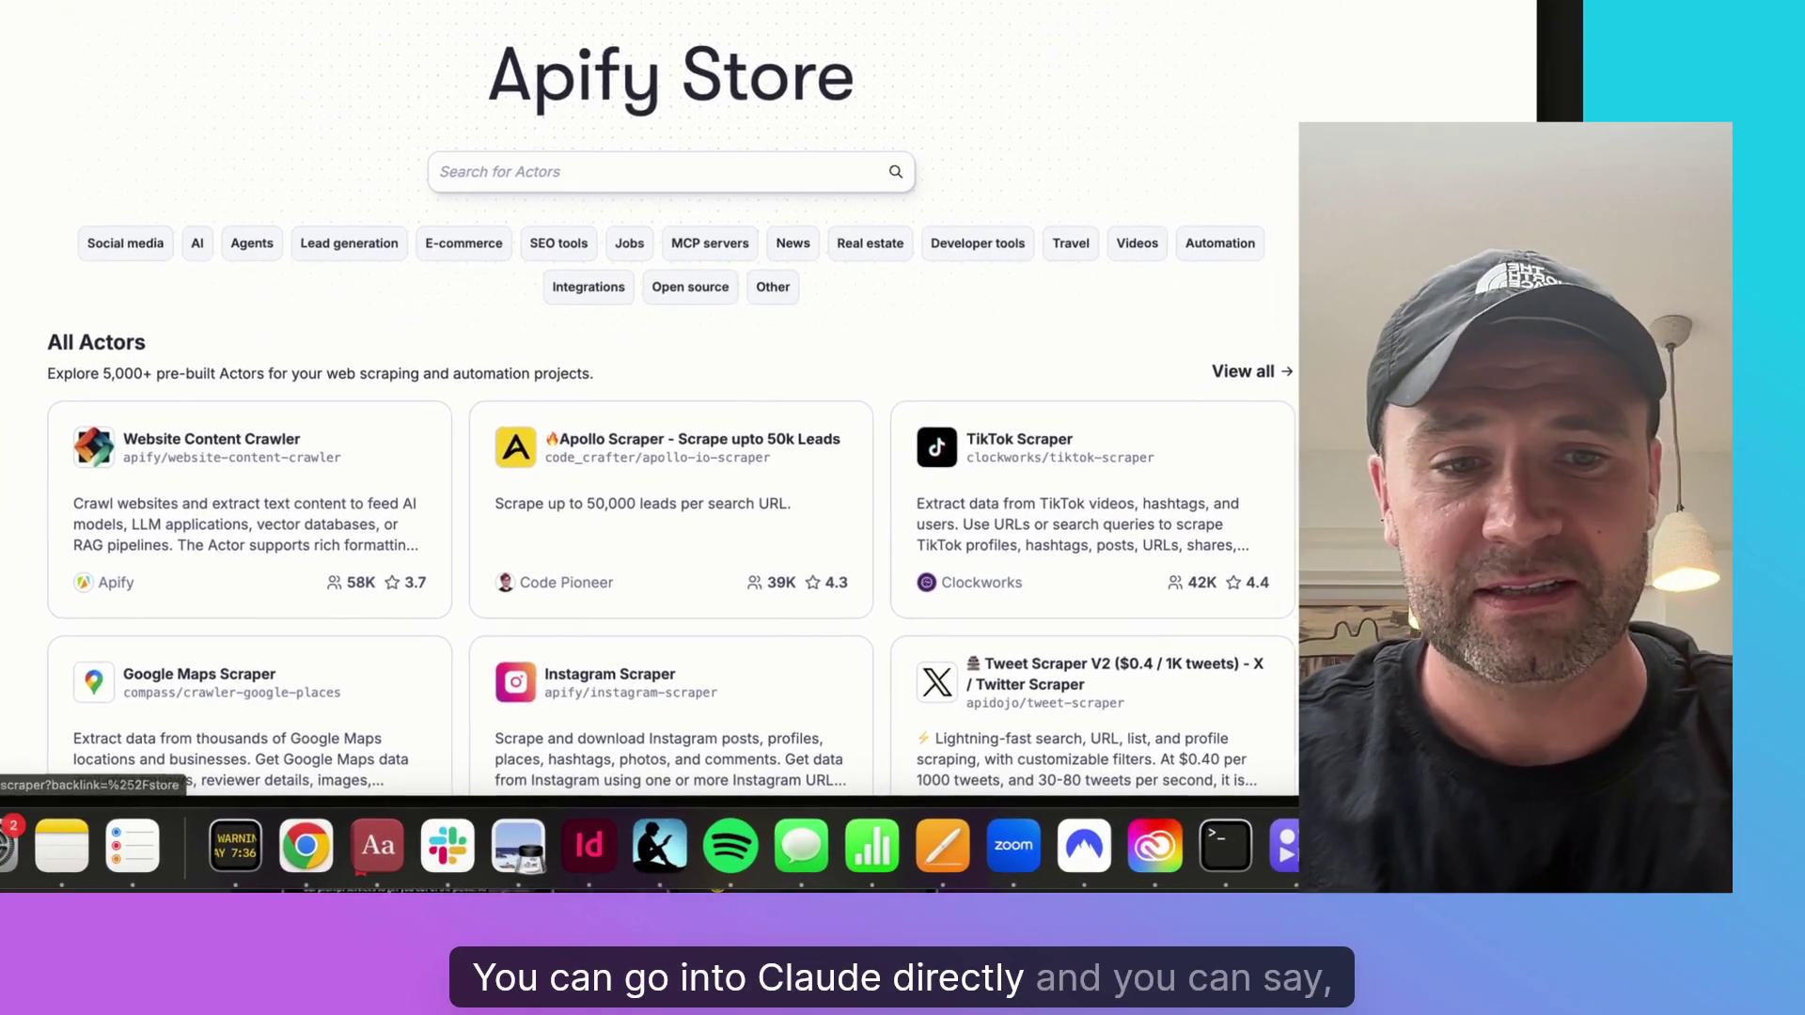
Step: Ask Claude to check the Apify MCP for cool scrapers that might be useful
key(super+Tab)
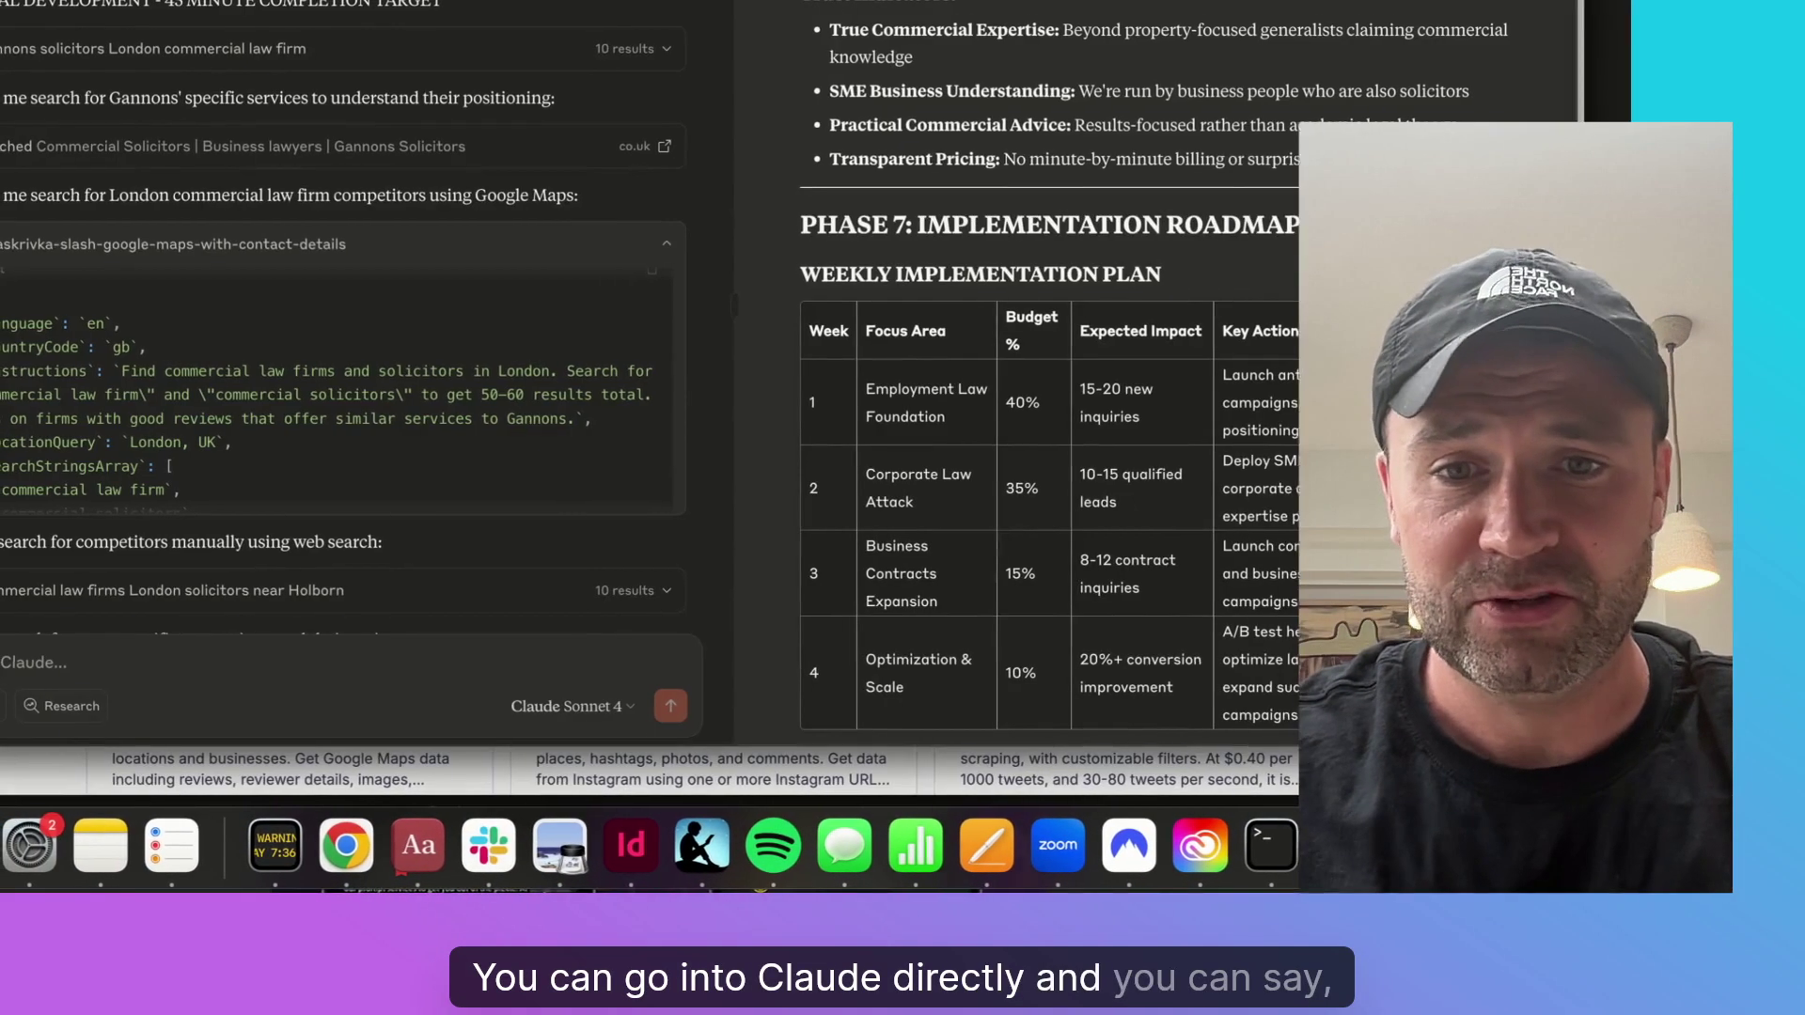
text(Hey check the)
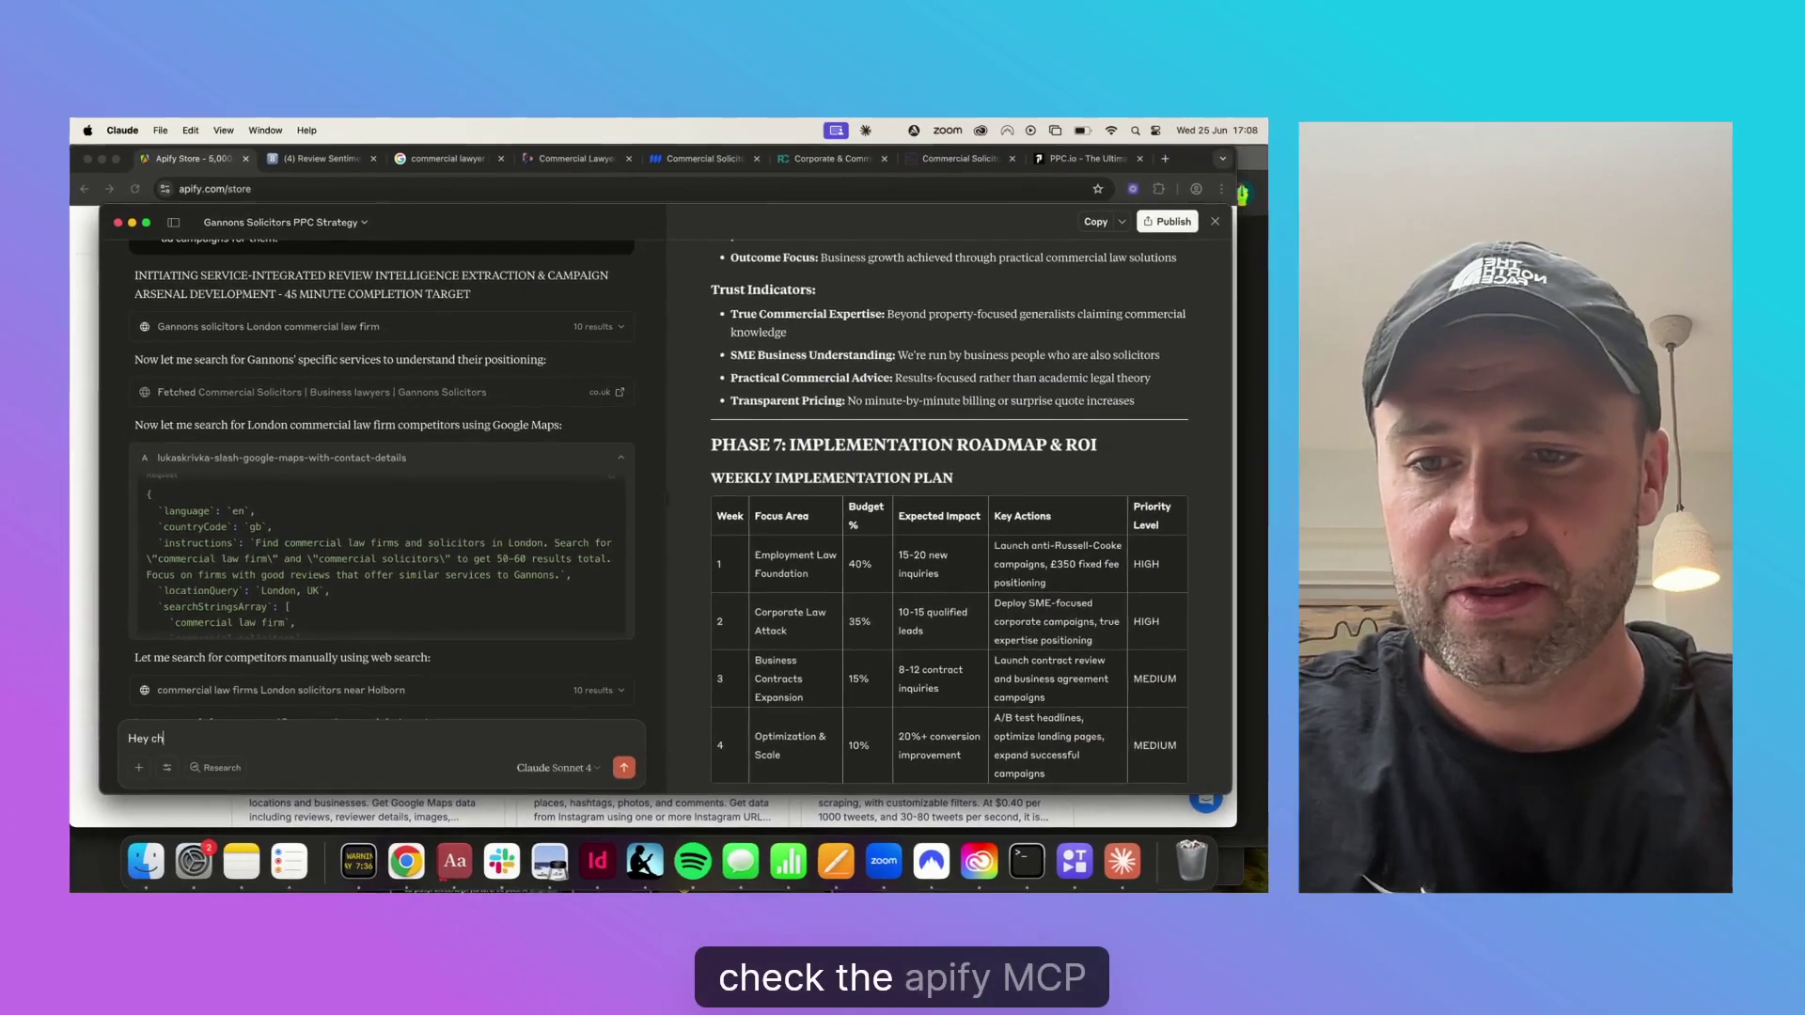
text( apify MCP)
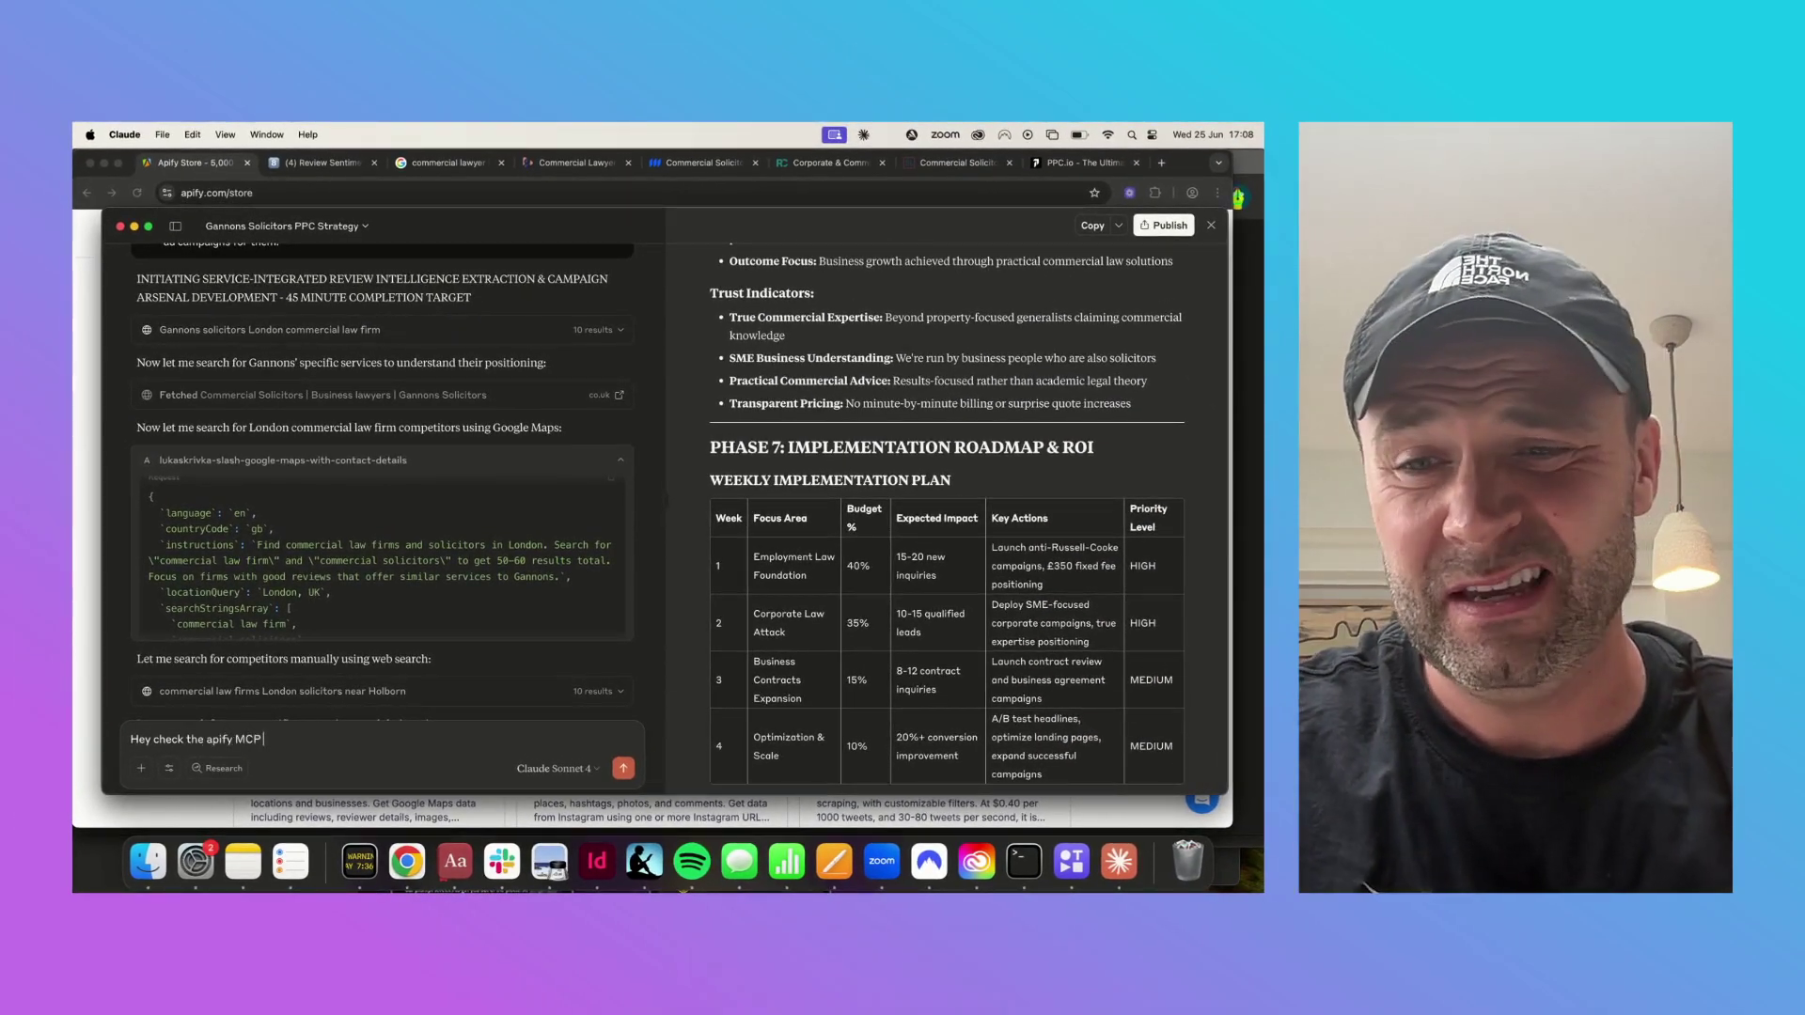
text( and tell me what cool scrapers they have)
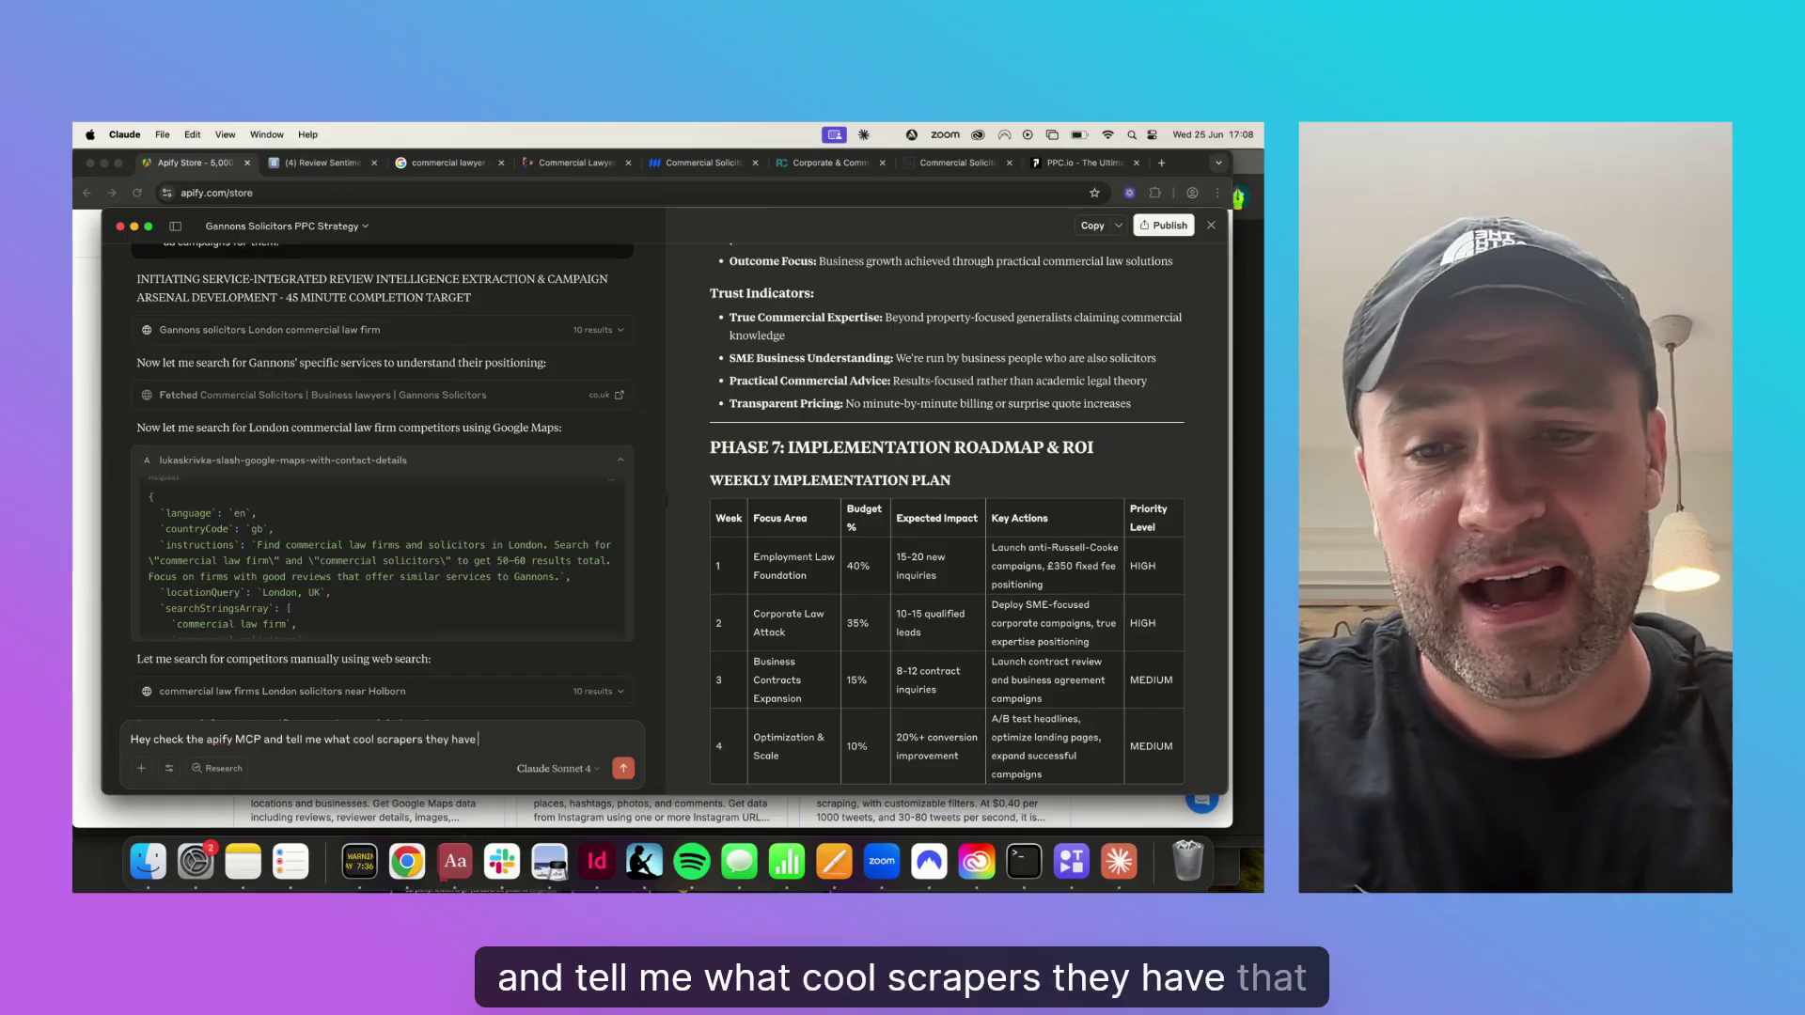
text( that might be useful for)
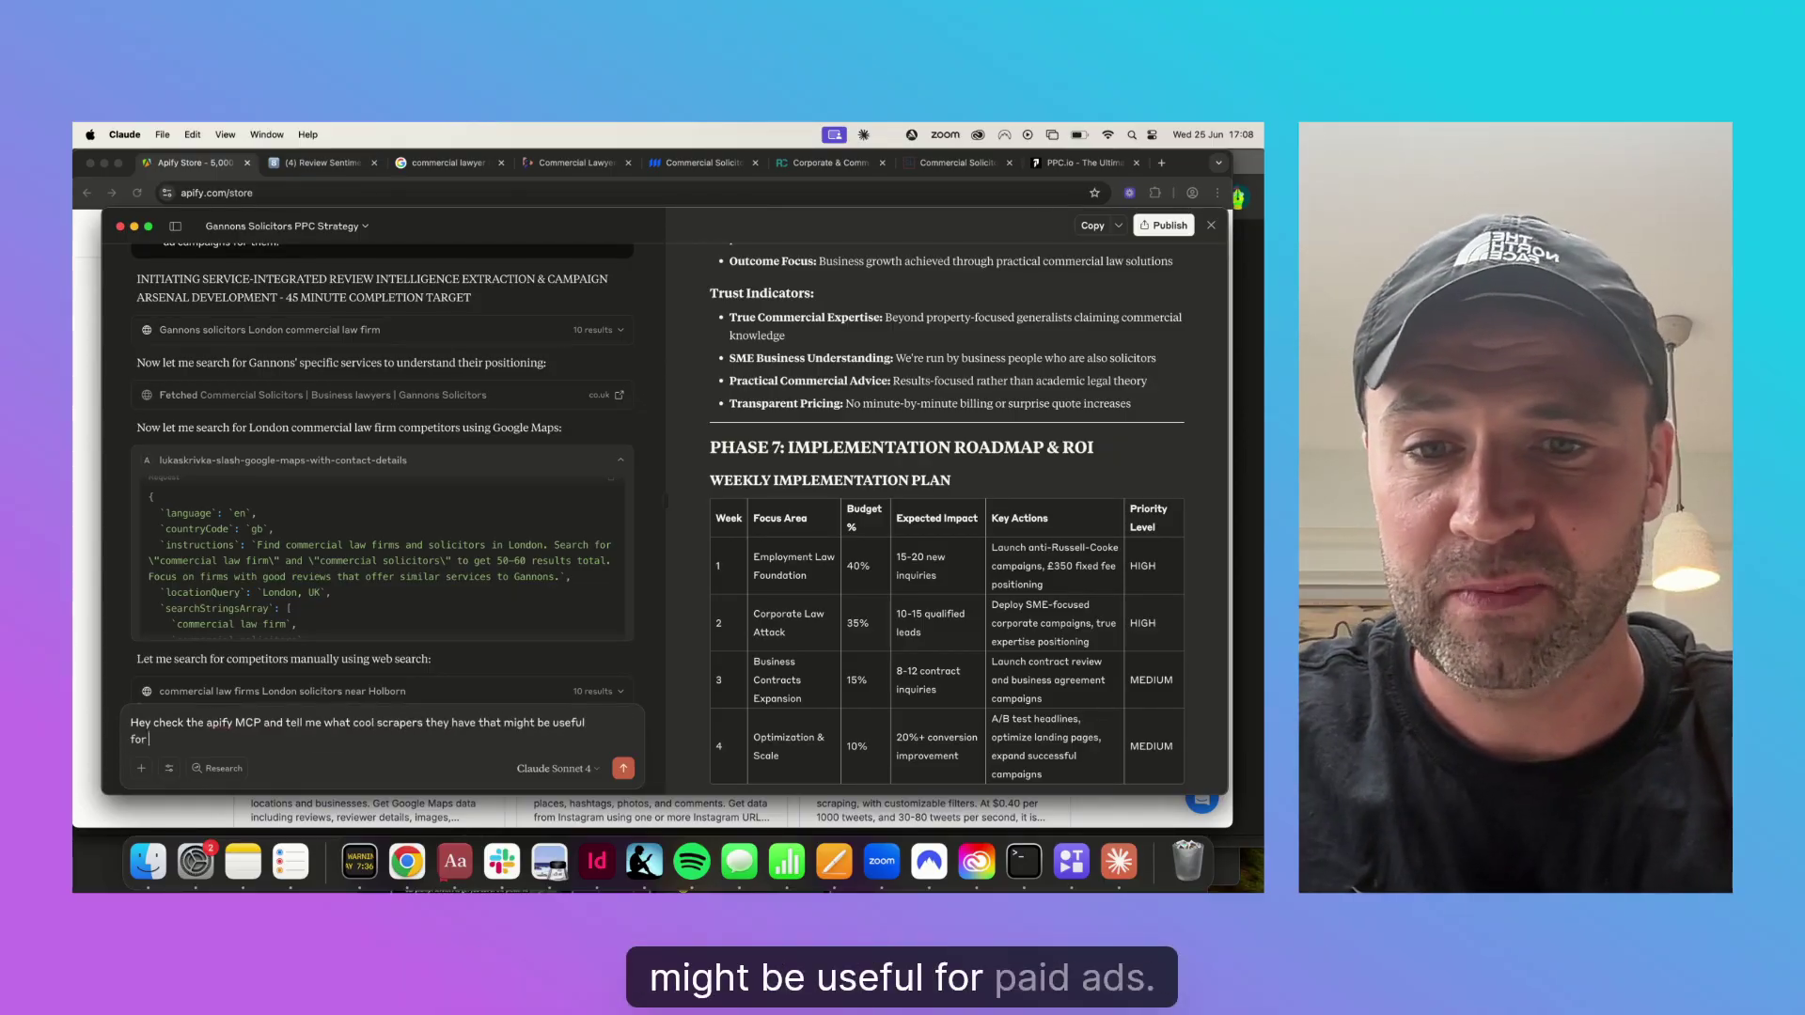
text( paid ads)
key(Return)
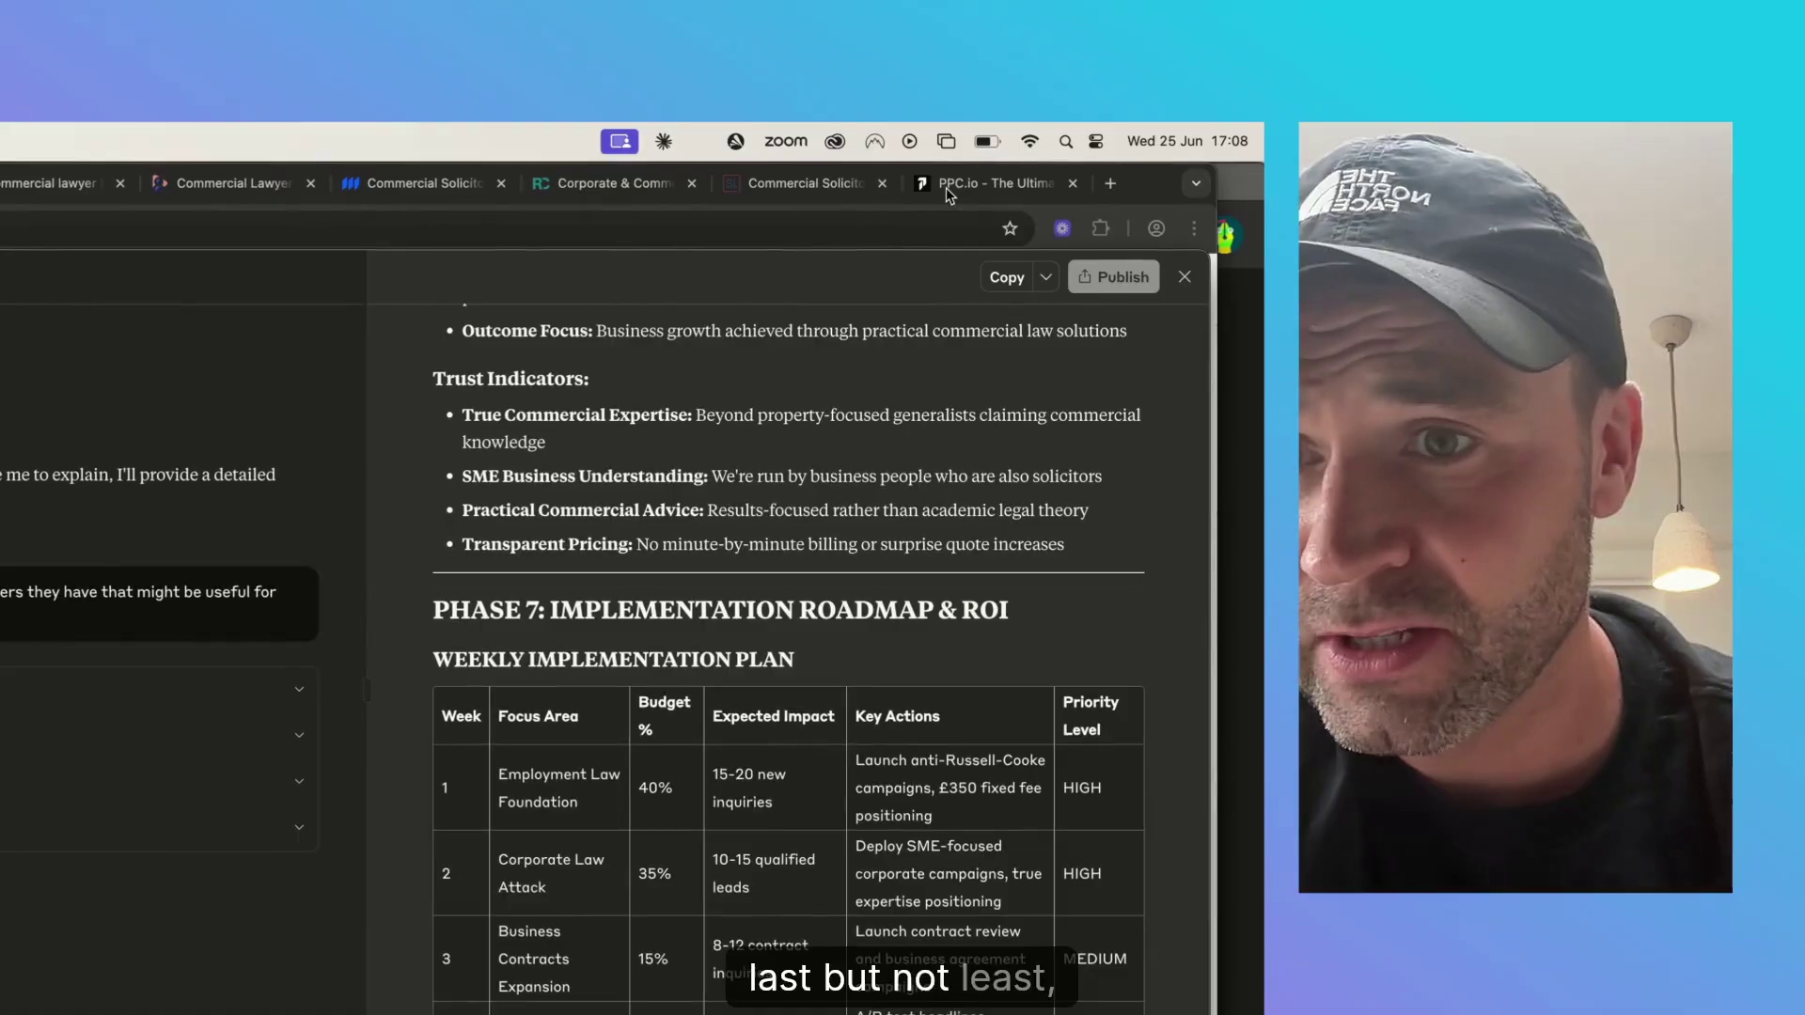
Step: Bring up the PPC.io homepage and scroll slightly down it
click(946, 188)
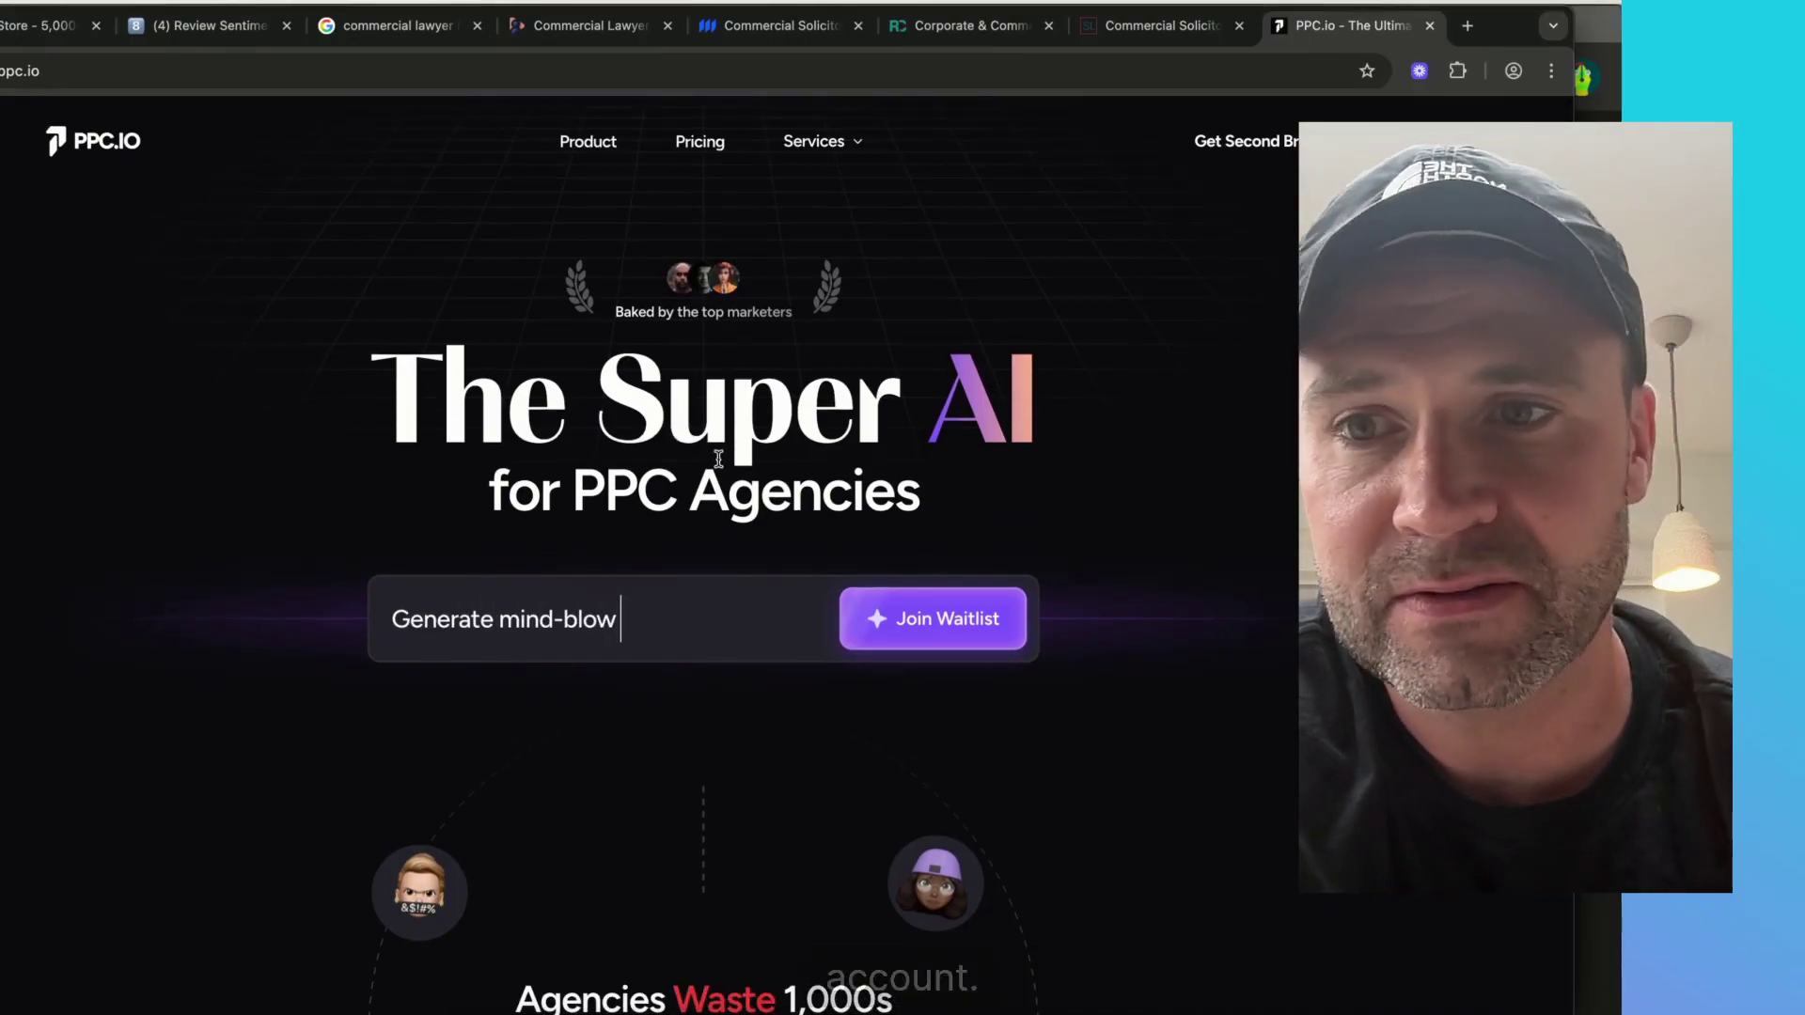
scroll(743, 475, down, 1)
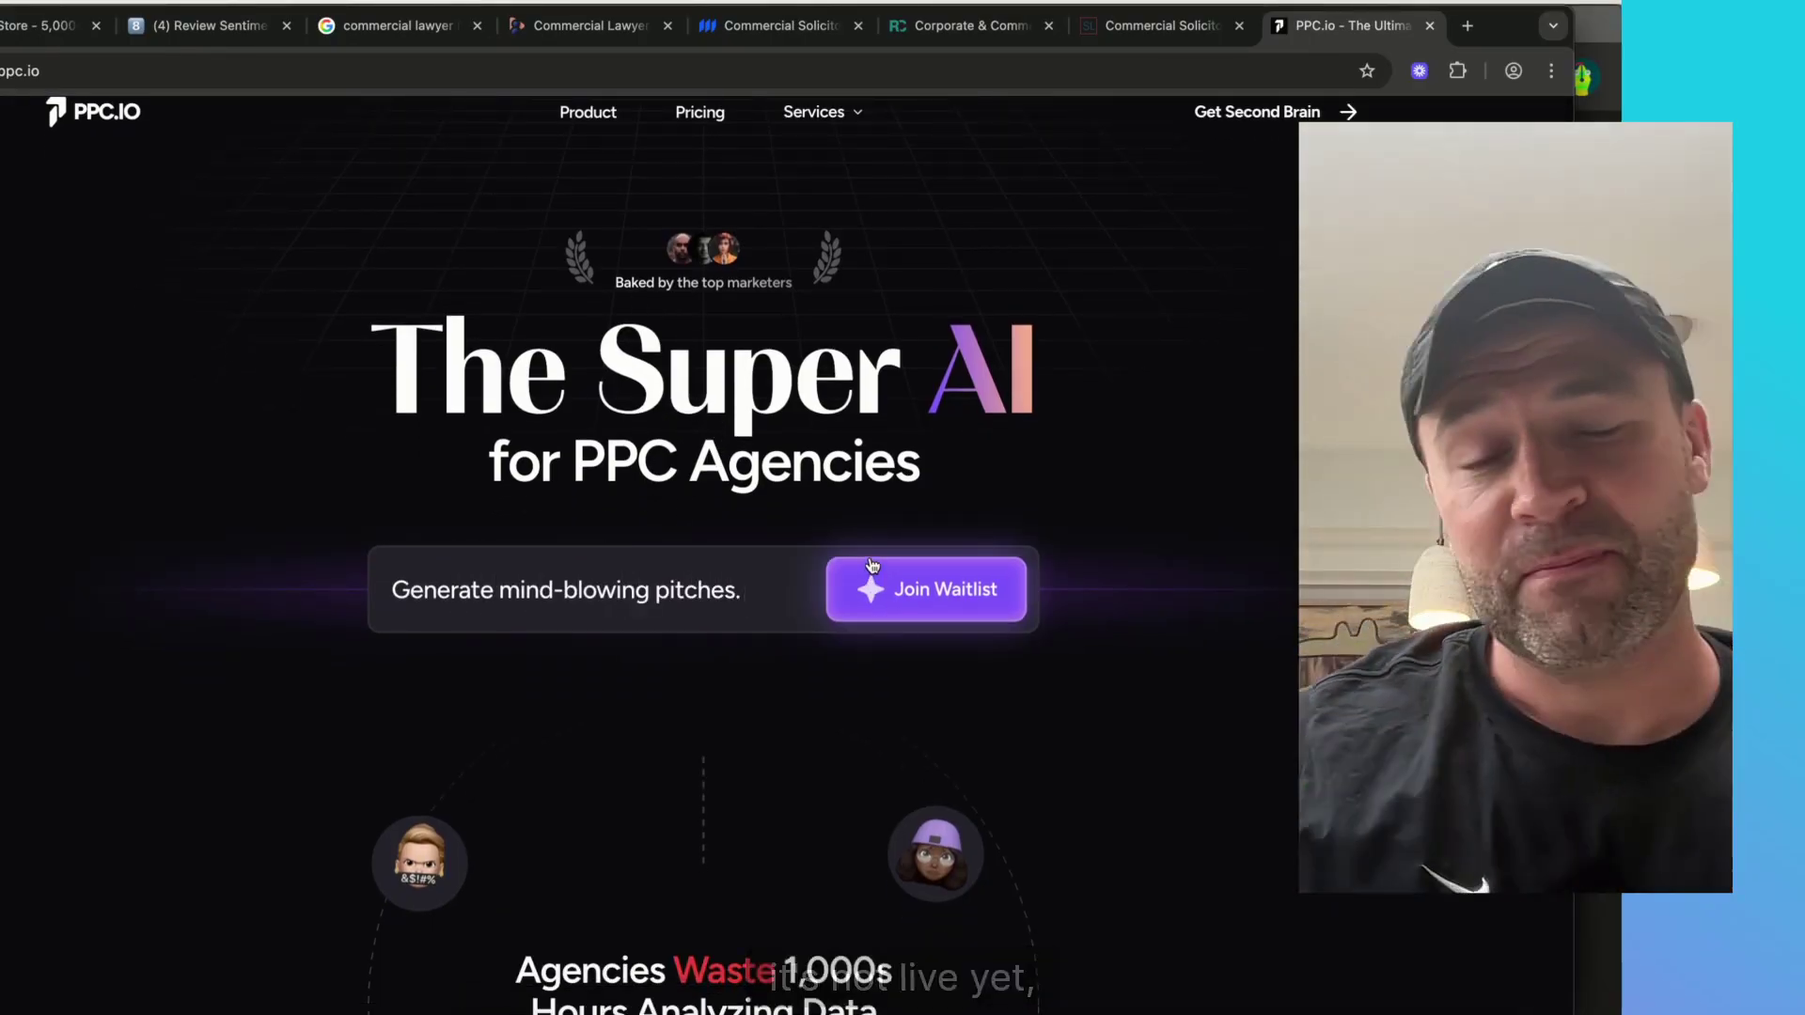